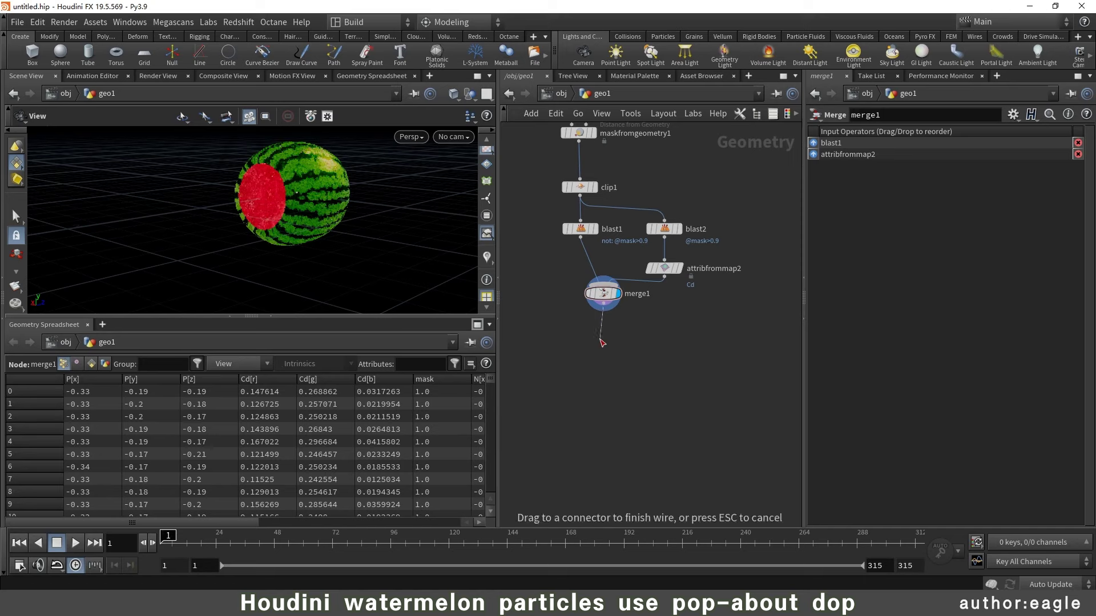
Add a POP Network under merge1, set it as the display output, and dive inside
key("Tab")
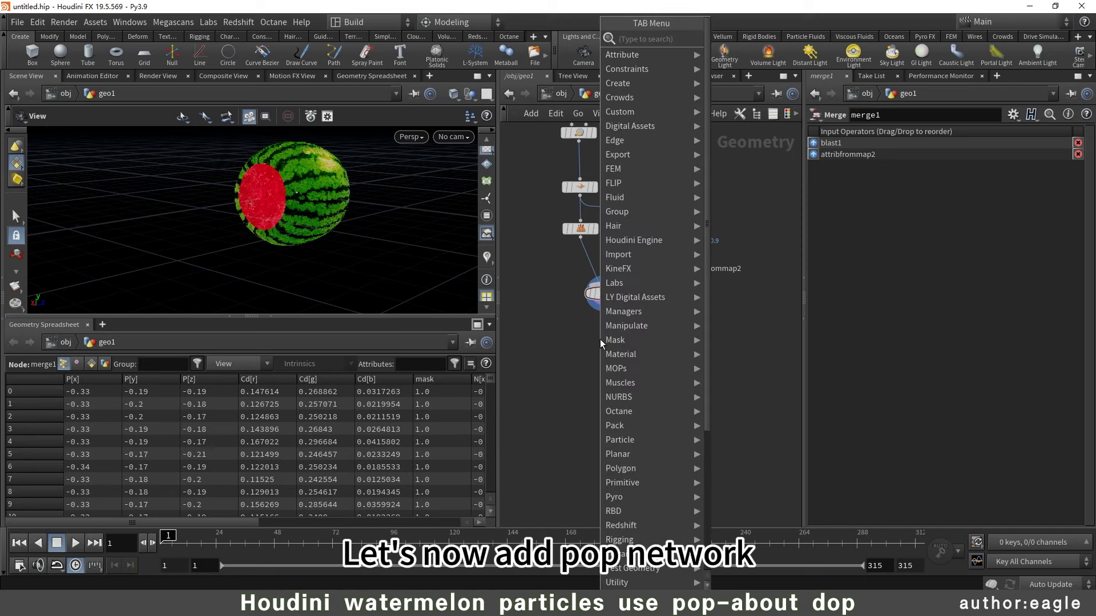
type("popn")
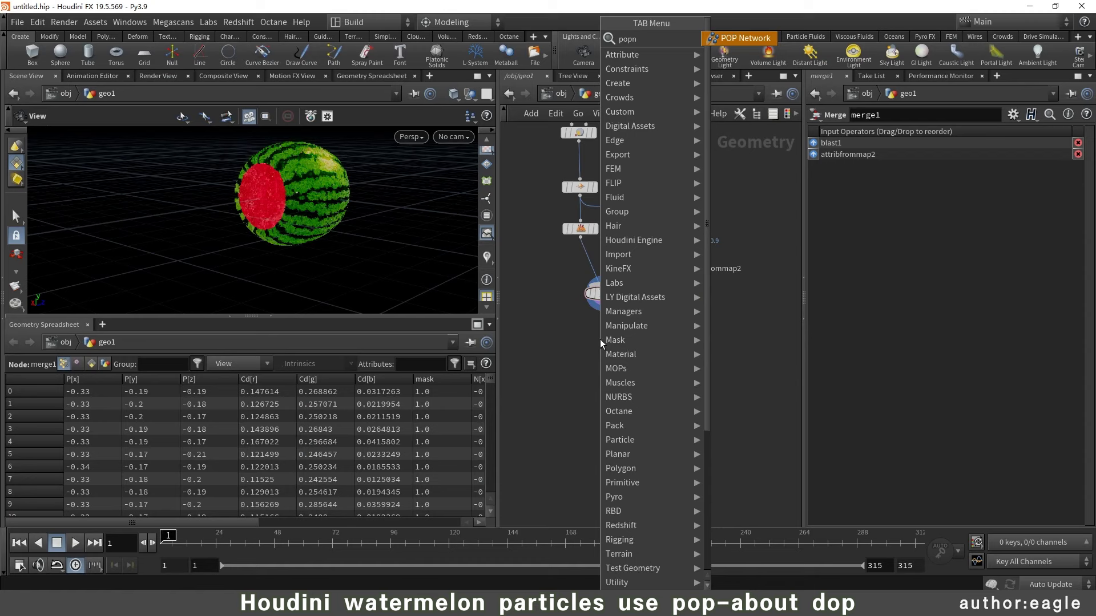
key("Return")
left_click(600, 339)
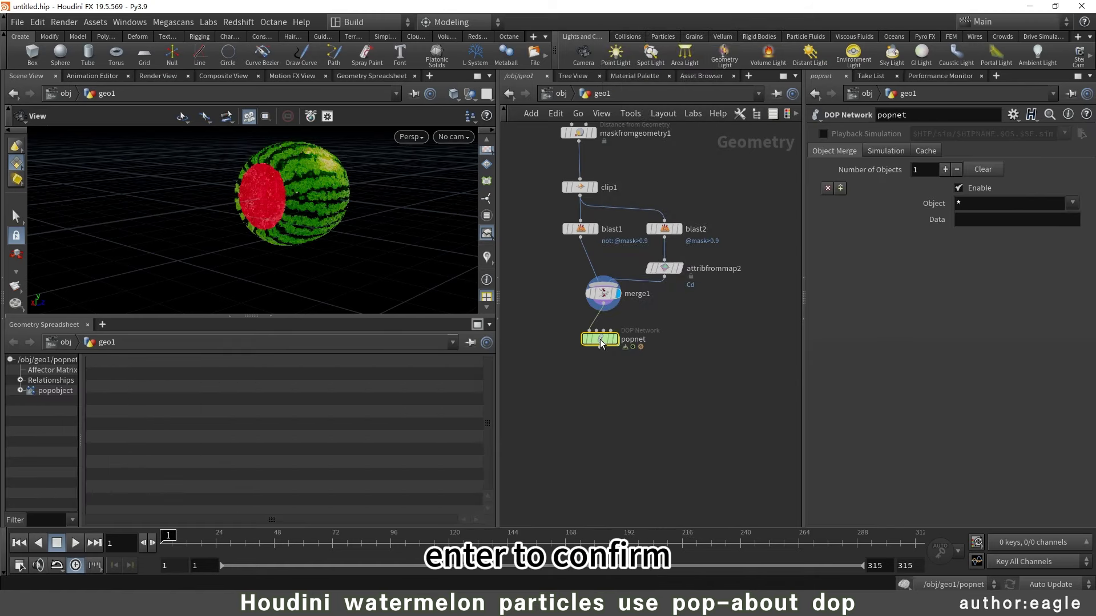
left_click(615, 339)
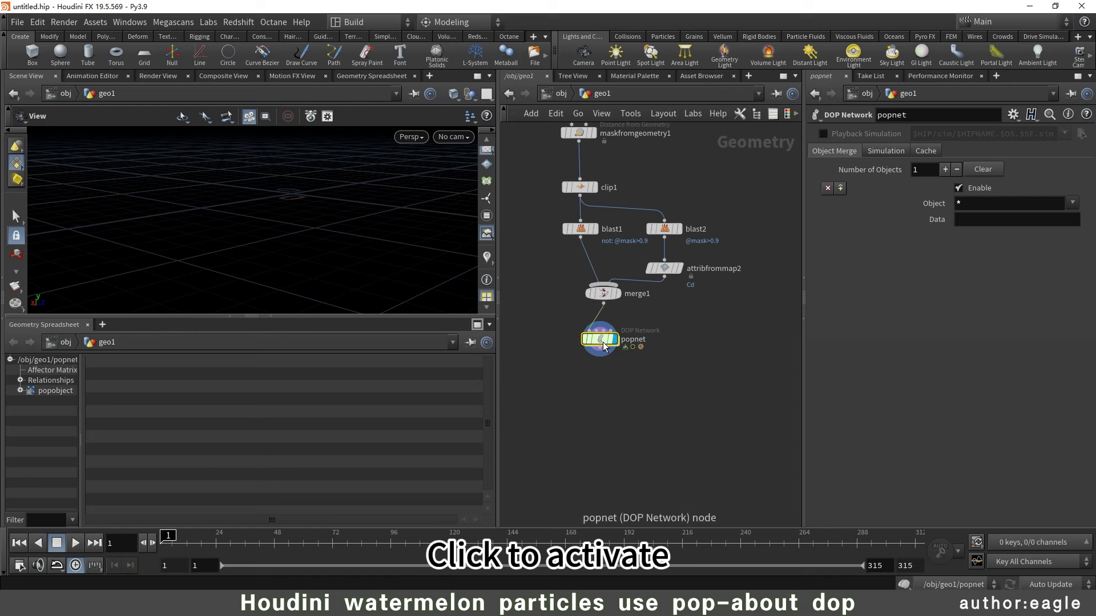
double_click(602, 343)
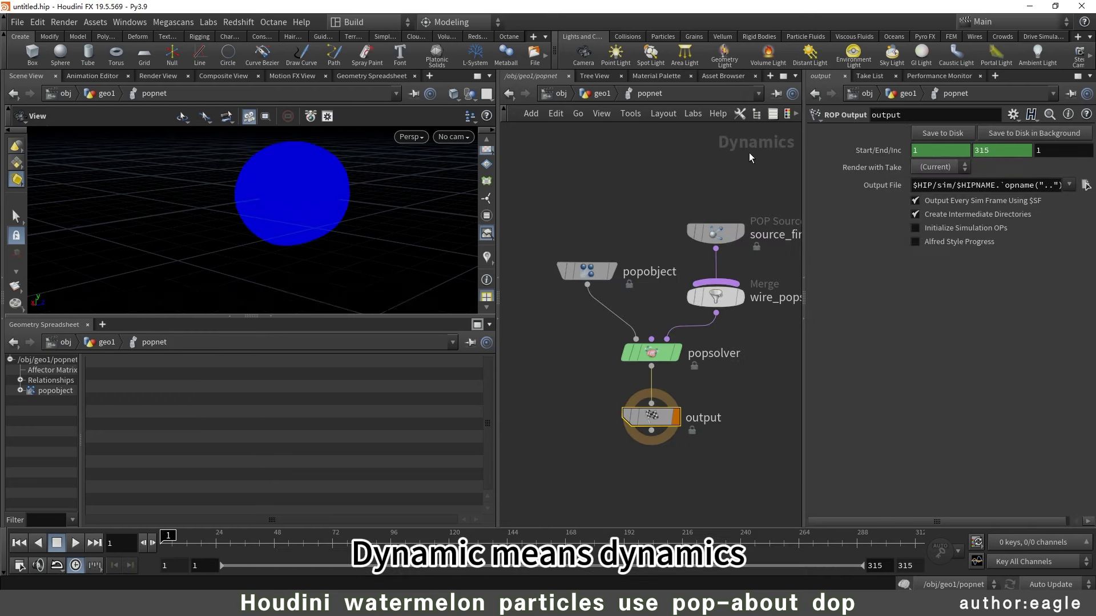
Uncheck Guide on source_first_input, then test-play the simulation and rewind to frame 1
left_click(713, 235)
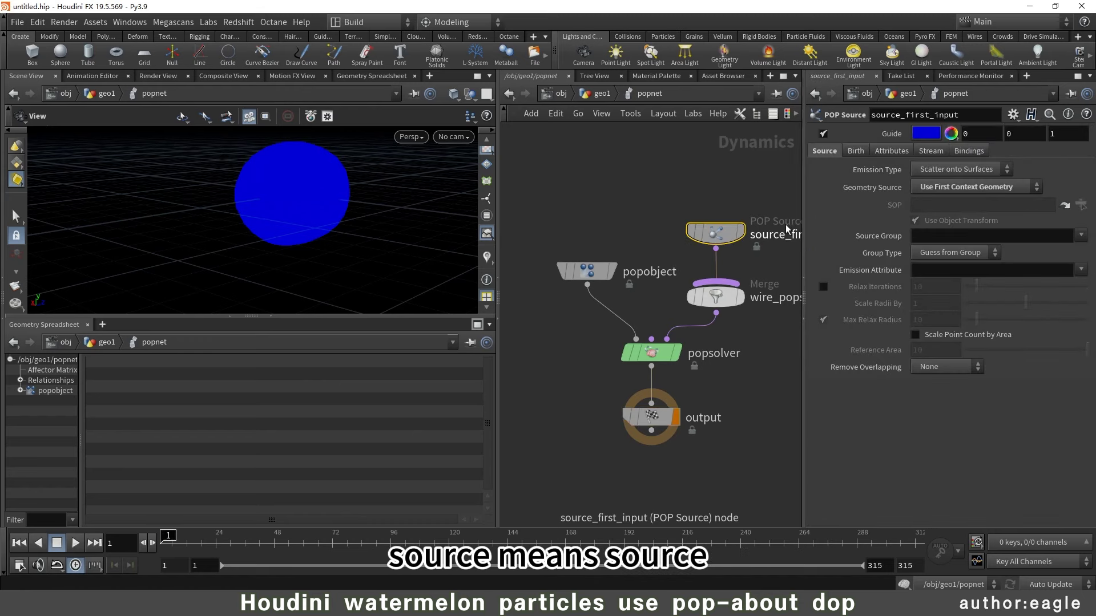
left_click(823, 133)
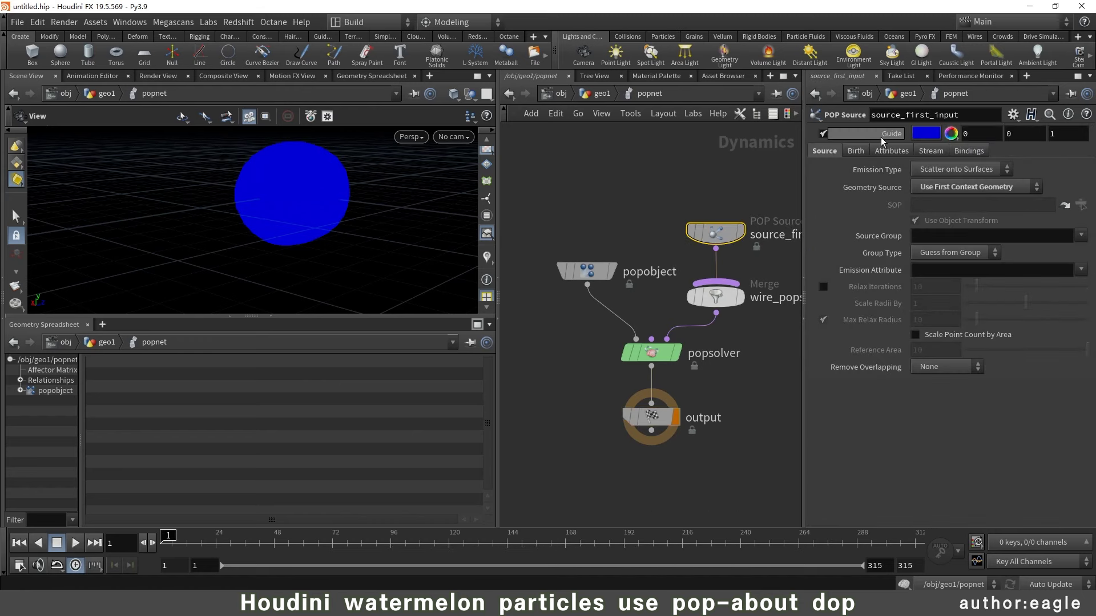
left_click(76, 543)
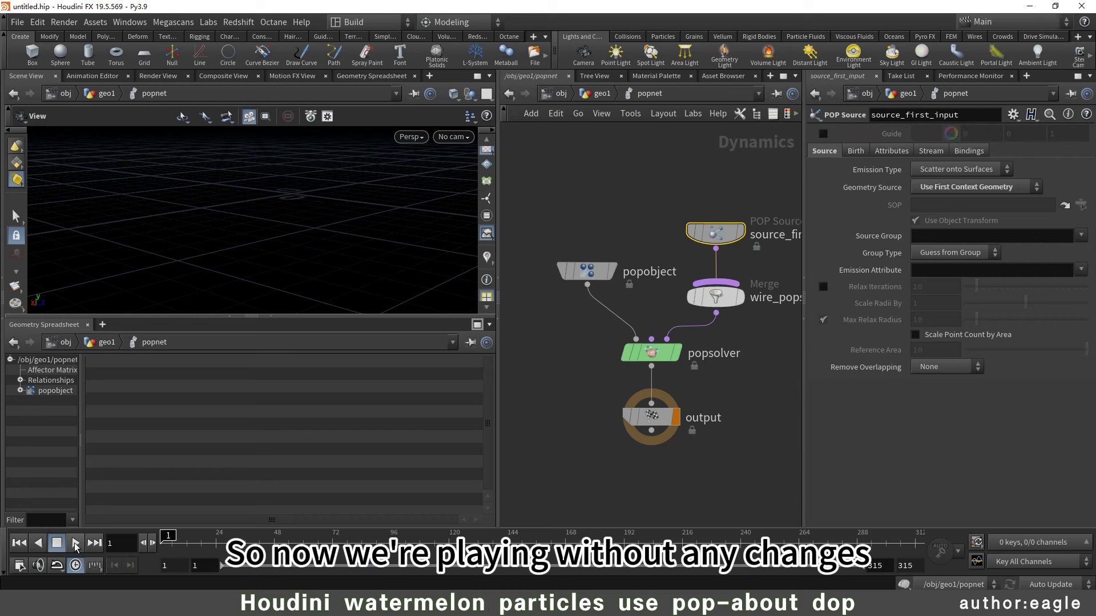
left_click(19, 542)
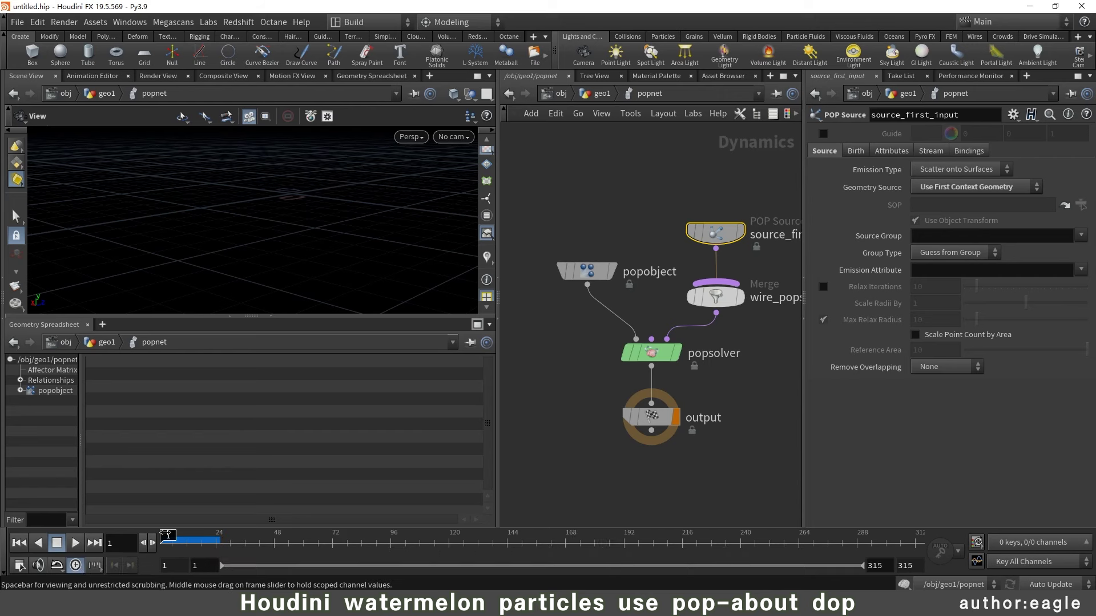
Set the POP Source Emission Type to All Points and preview the simulation
left_click(928, 173)
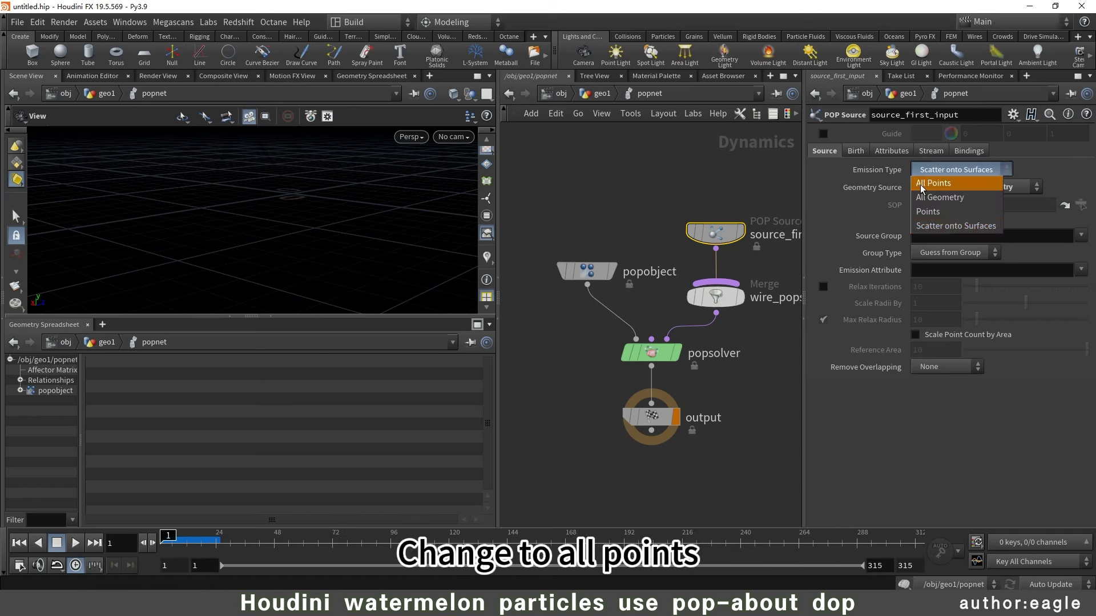
left_click(920, 186)
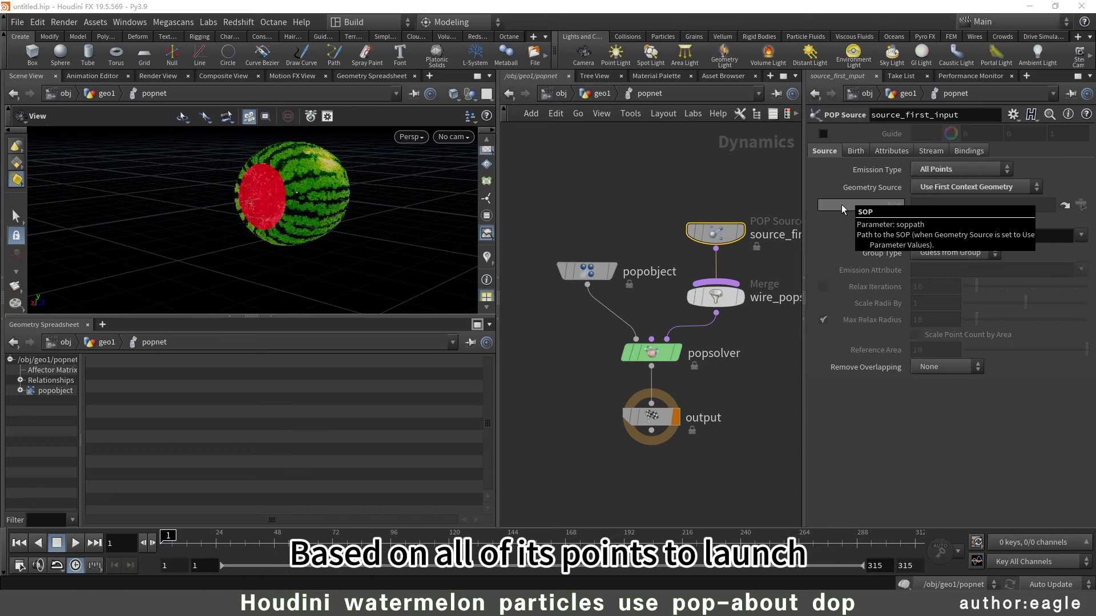
left_click(77, 546)
left_click(76, 549)
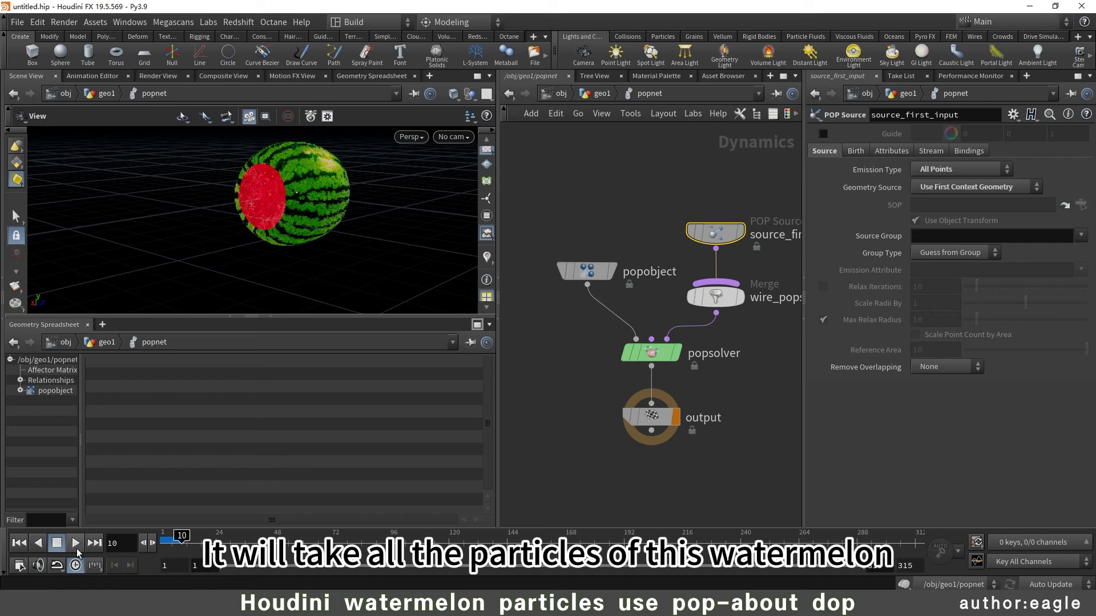
left_click(166, 544)
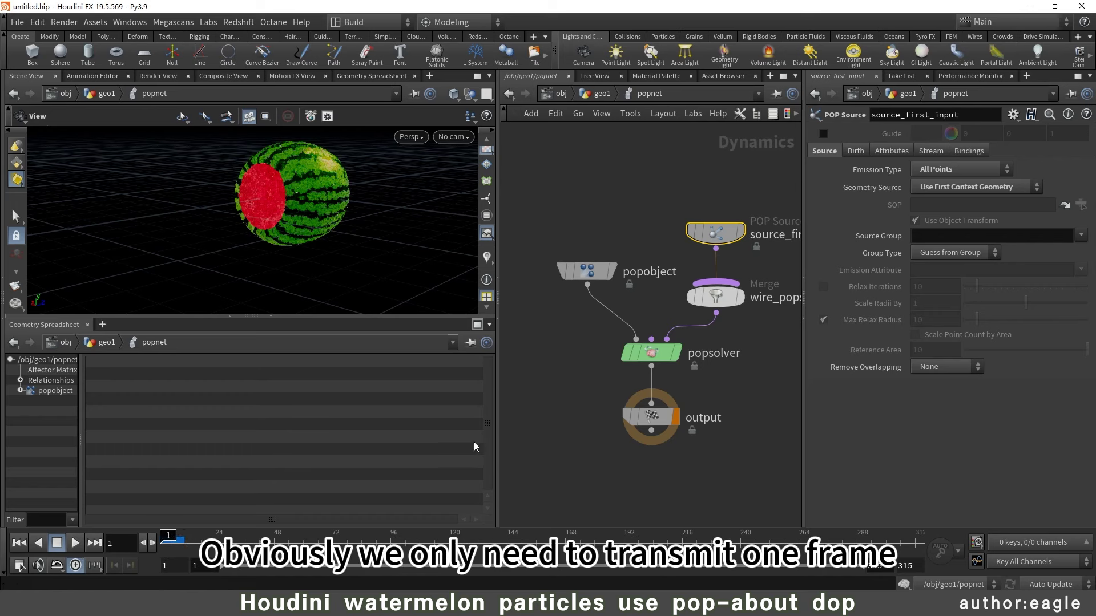
Enter $FF==1 as the POP Source's Impulse Activation on the Birth tab
left_click(856, 151)
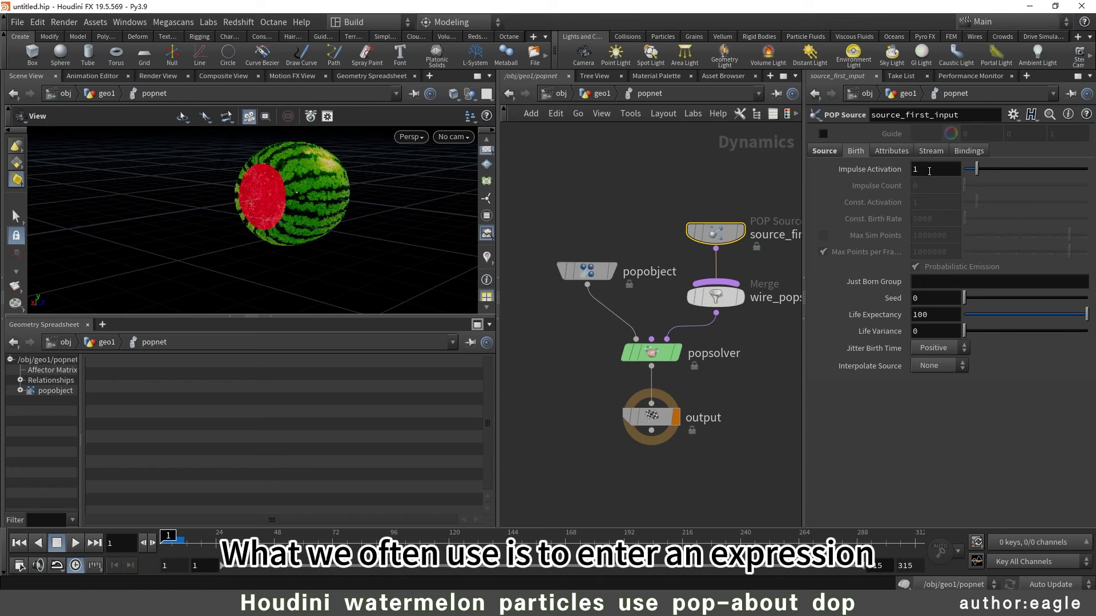
double_click(929, 169)
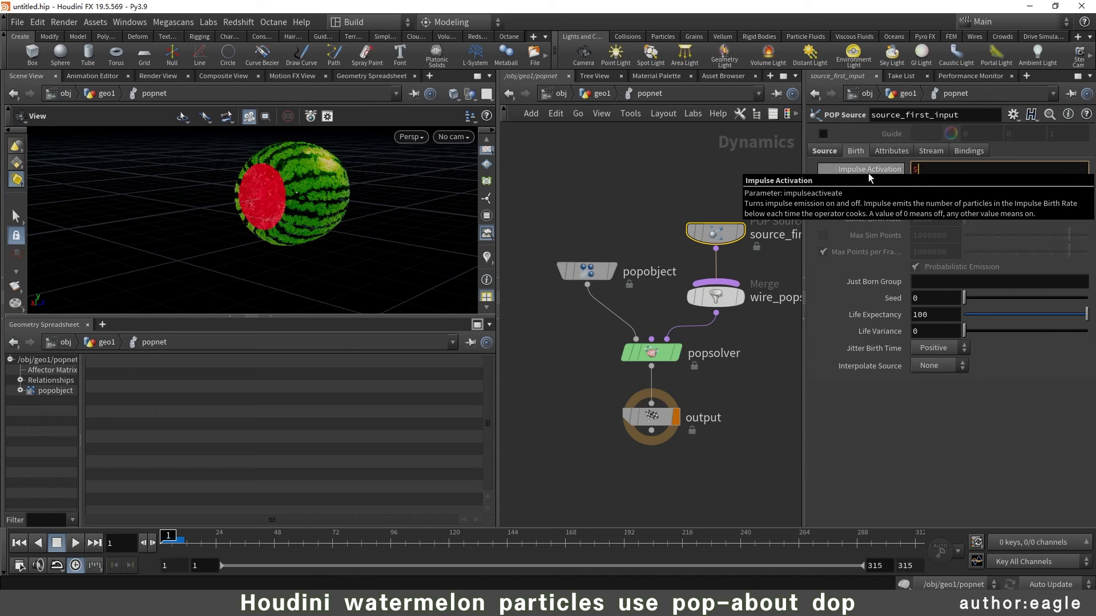
type("$FF==1")
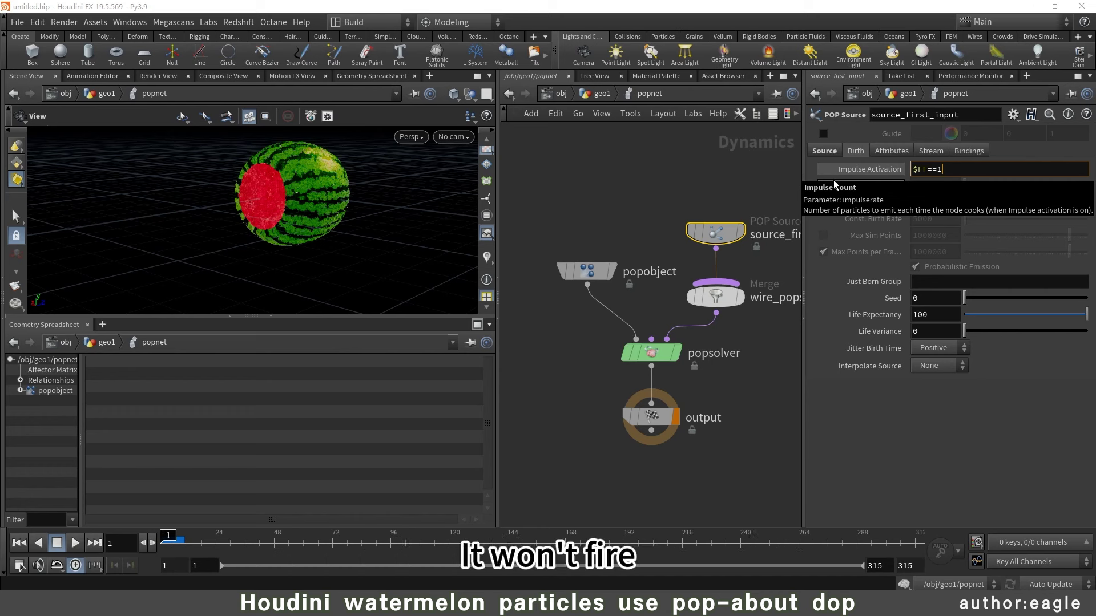
Commit the Impulse Activation expression, move the output node down, and test-play from frame 1
key("Return")
left_click_drag(651, 416, 659, 475)
key("Up")
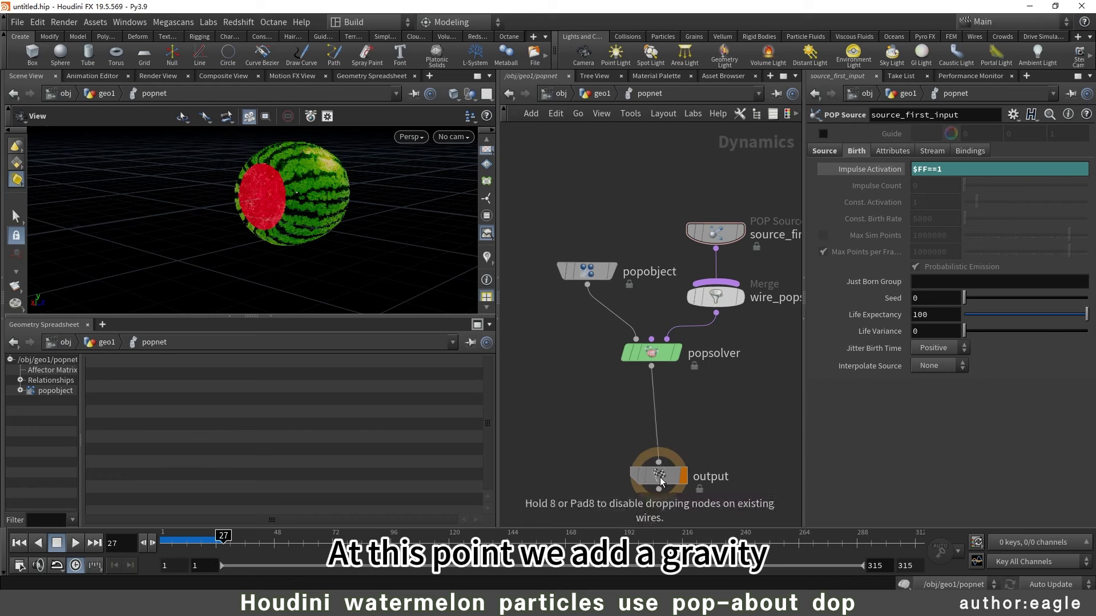
key("ctrl+Up")
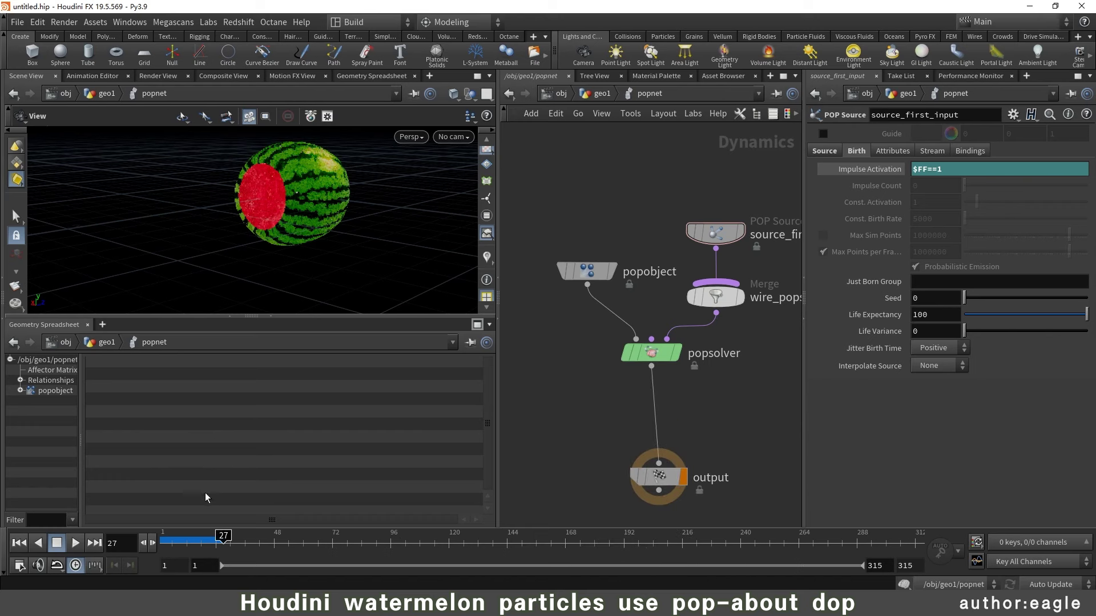
Insert a Gravity Force node between popsolver and output and play to watch particles fall
key("Tab")
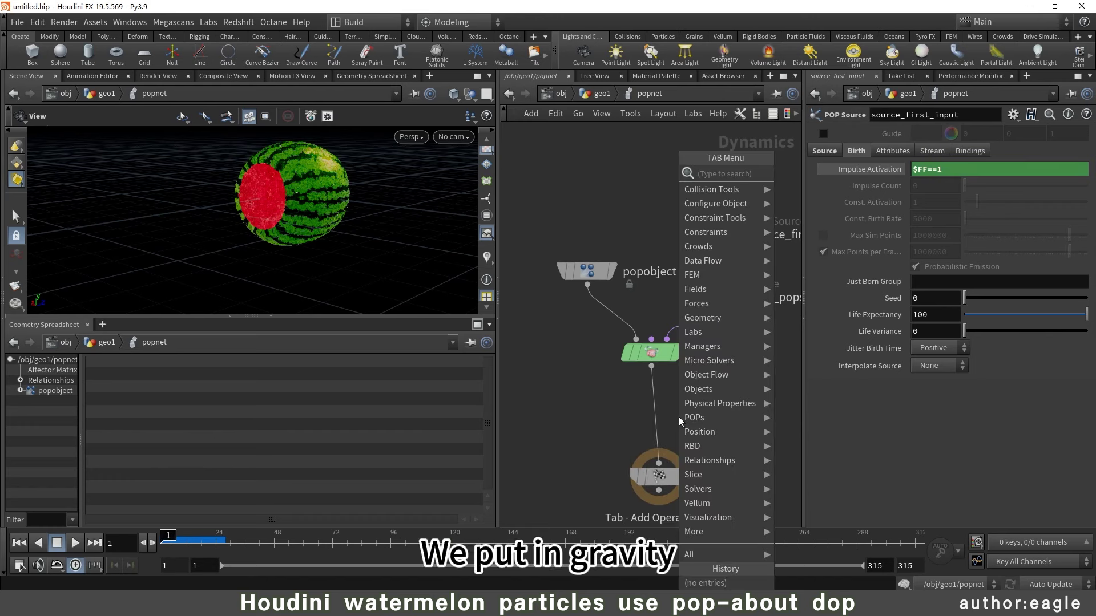
type("gra")
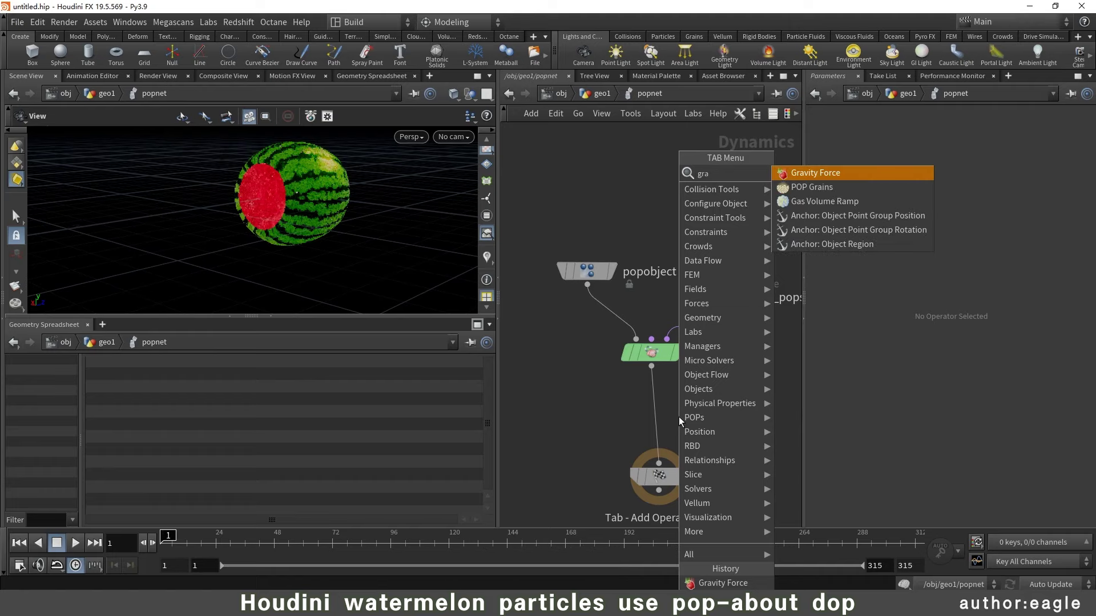
key("Return")
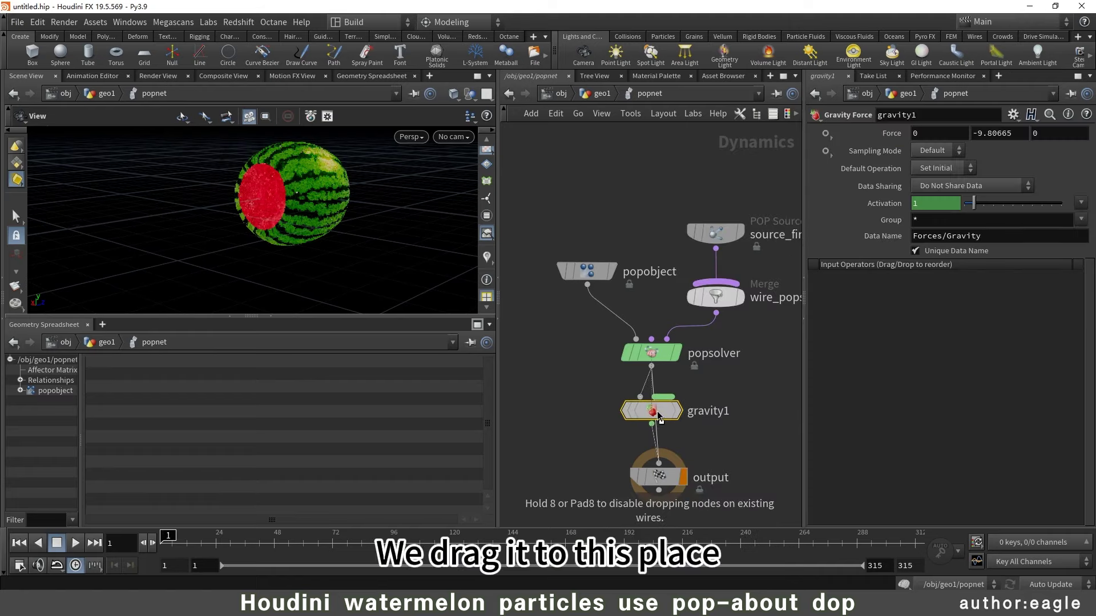
left_click(652, 416)
left_click(77, 545)
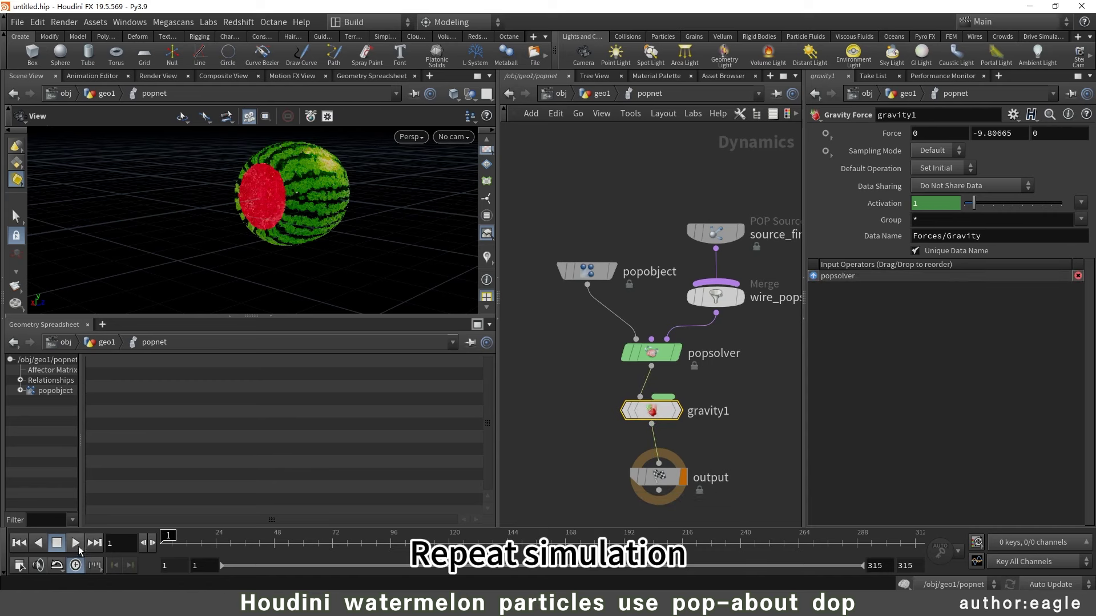
left_click(57, 543)
left_click(19, 543)
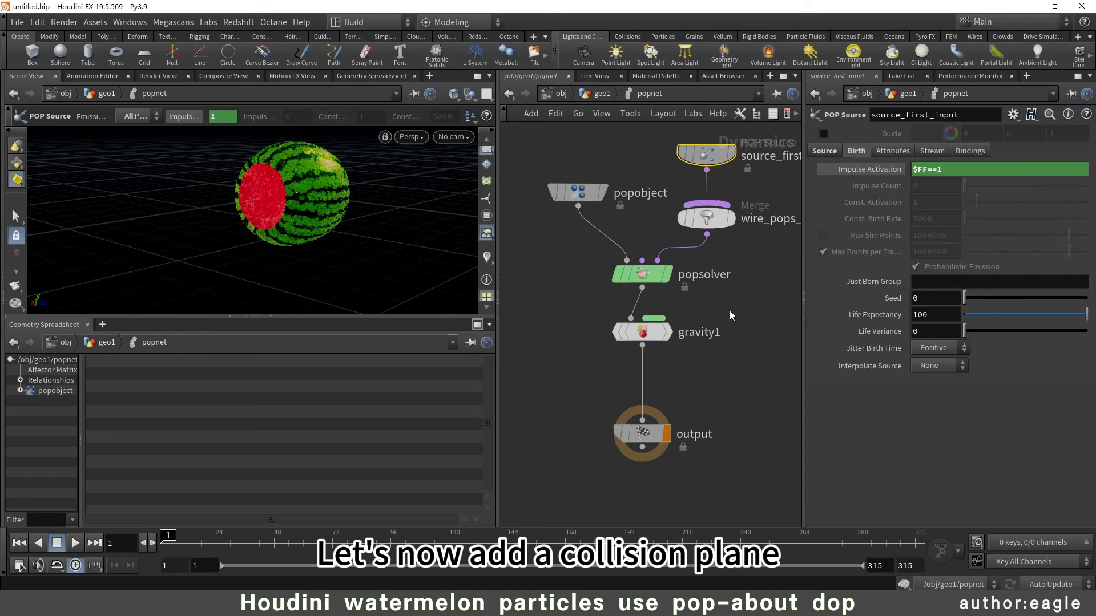
Insert a Merge node after gravity1 and wire a new Ground Plane into it
key("Tab")
type("merge")
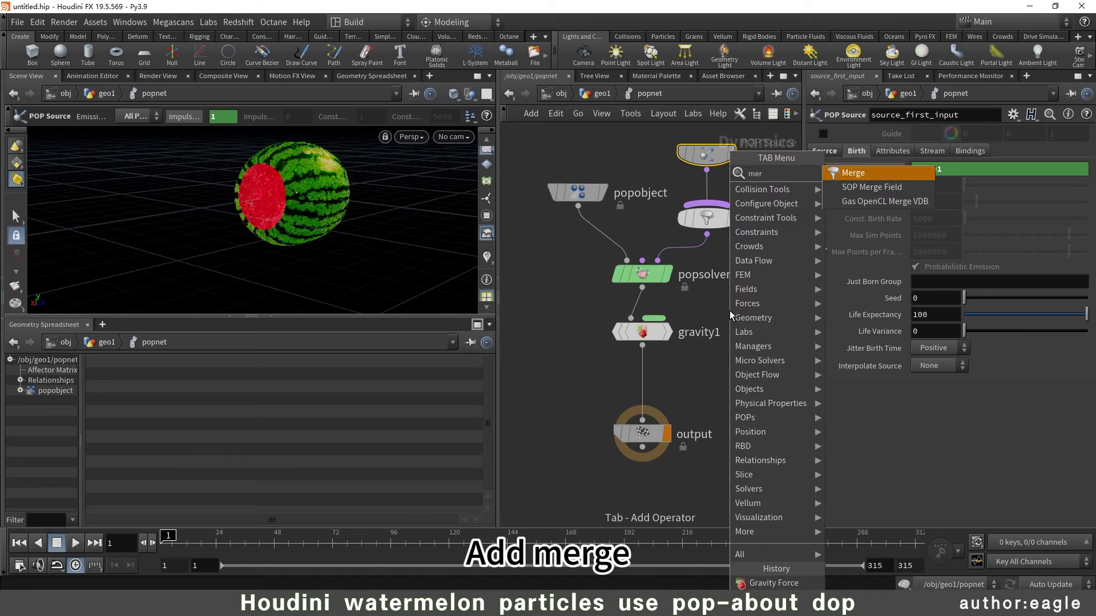
key("Return")
left_click(642, 392)
key("Tab")
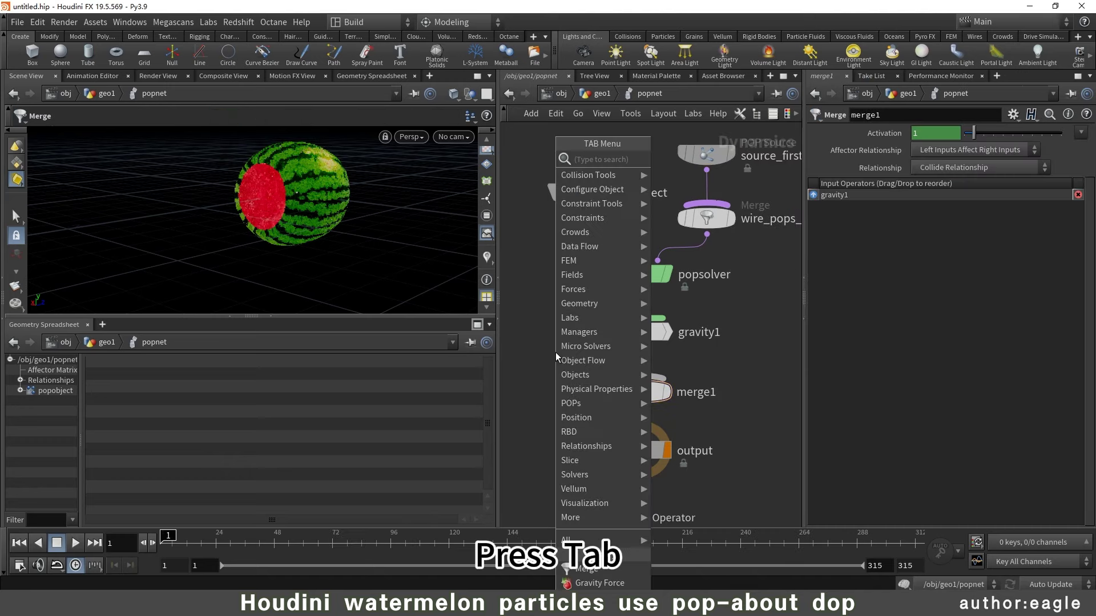
type("ground")
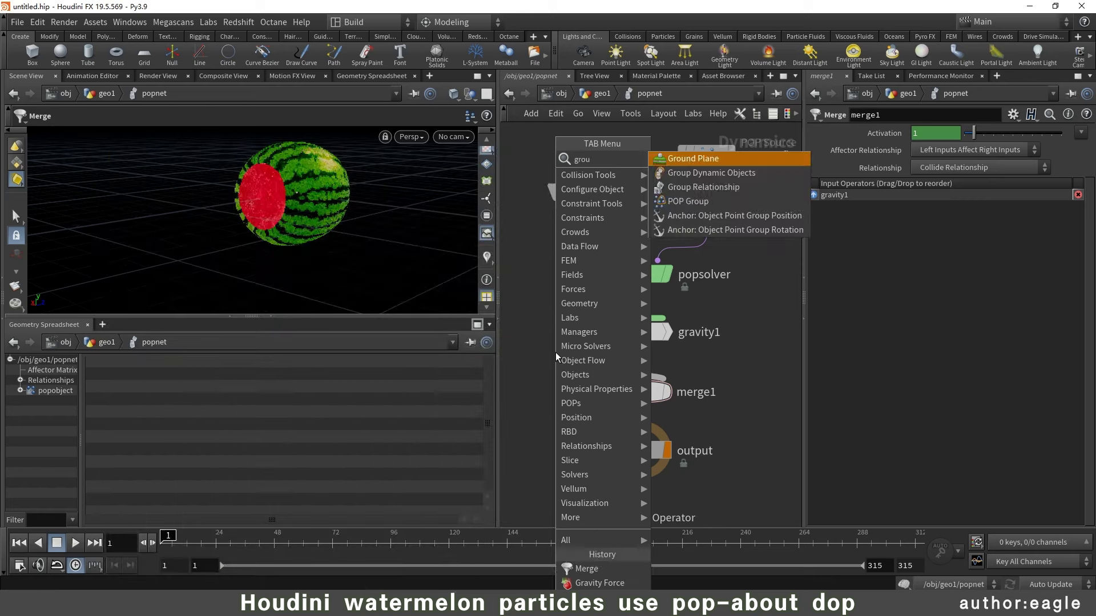
key("Return")
left_click(556, 353)
left_click_drag(555, 366, 629, 377)
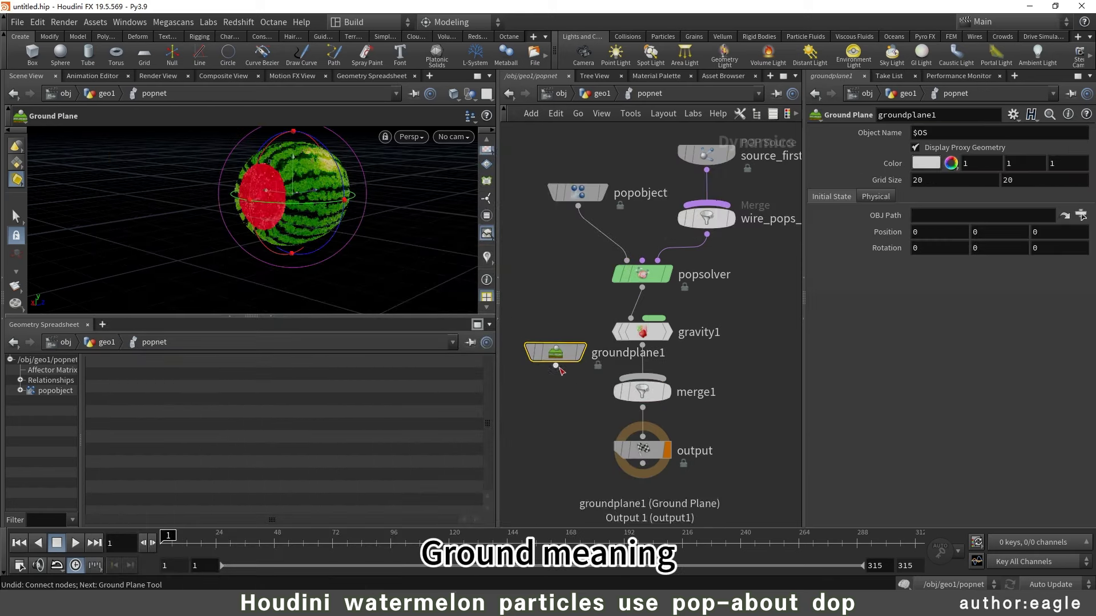
left_click(628, 377)
mouse_move(642, 392)
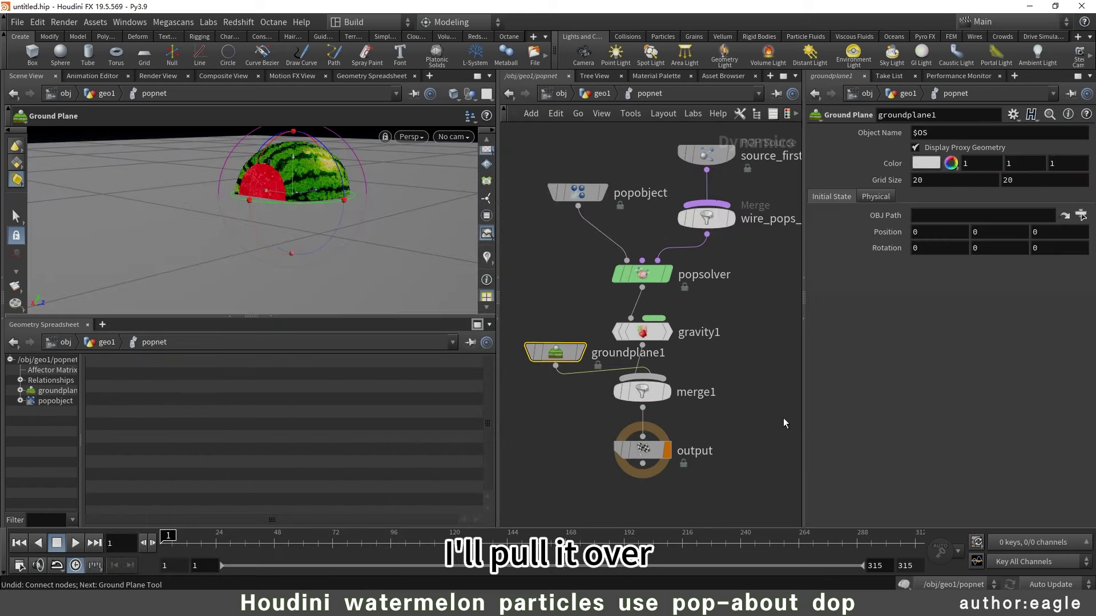
Order groundplane1 ahead of gravity1 in merge1, lower it to Y -0.568436, and test-play
left_click(649, 395)
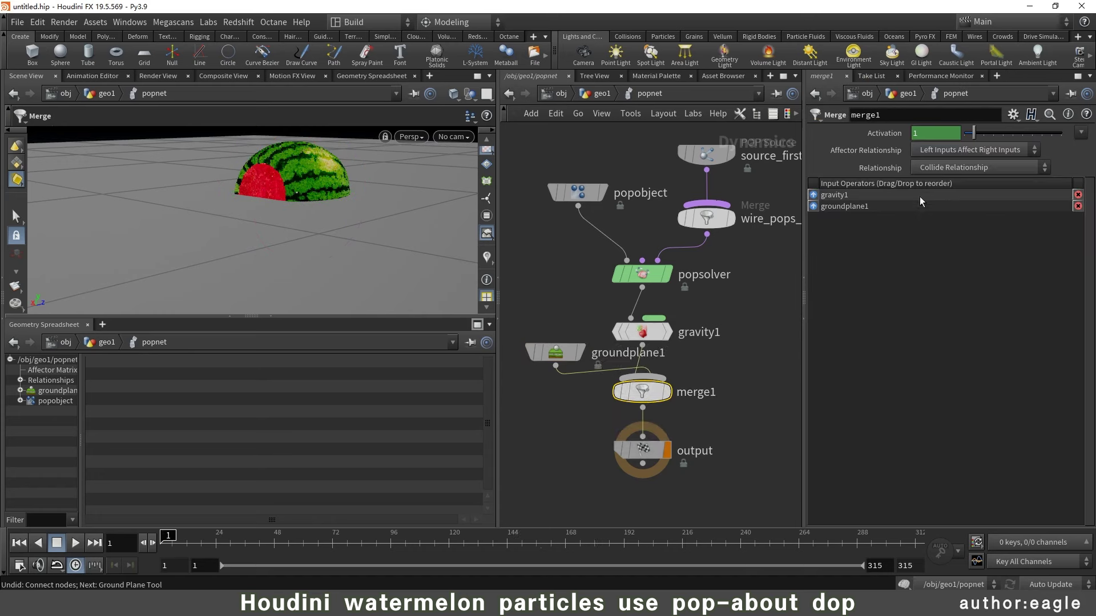
left_click(813, 207)
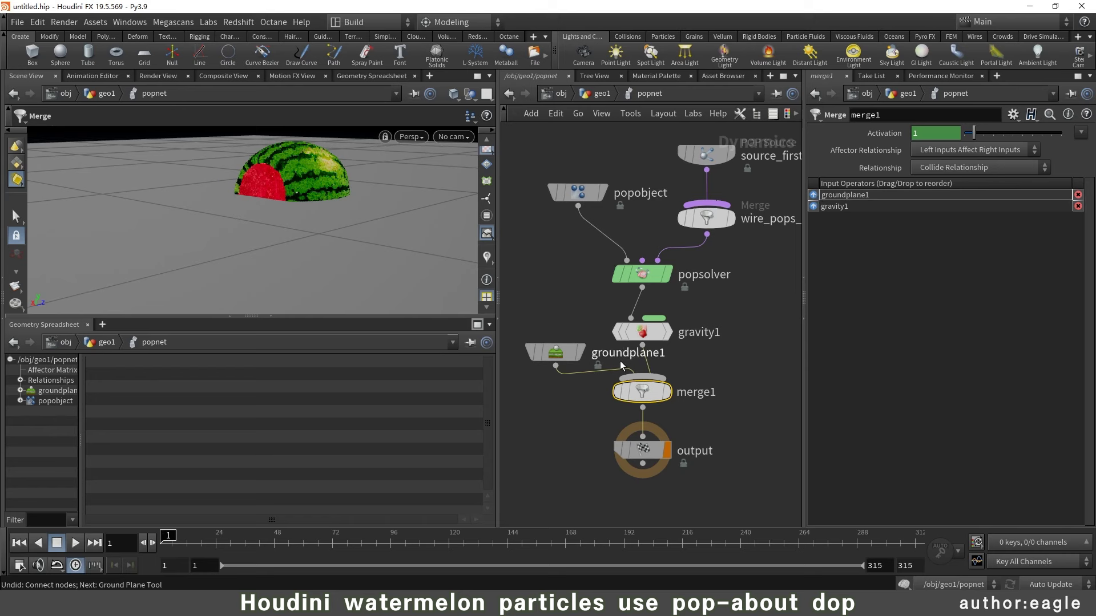
left_click(556, 352)
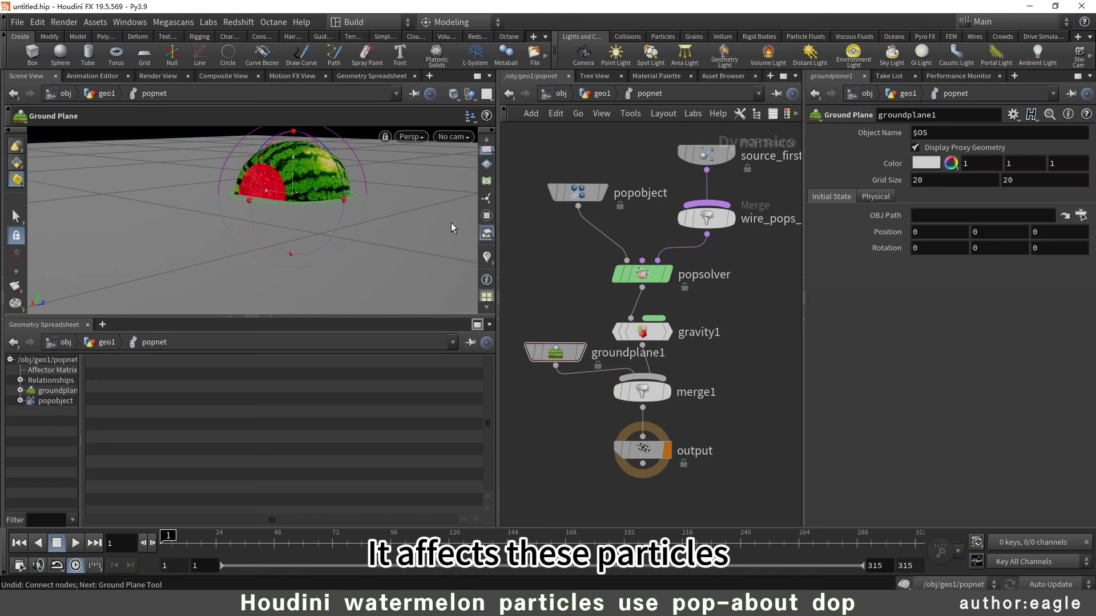
left_click_drag(294, 156, 289, 223)
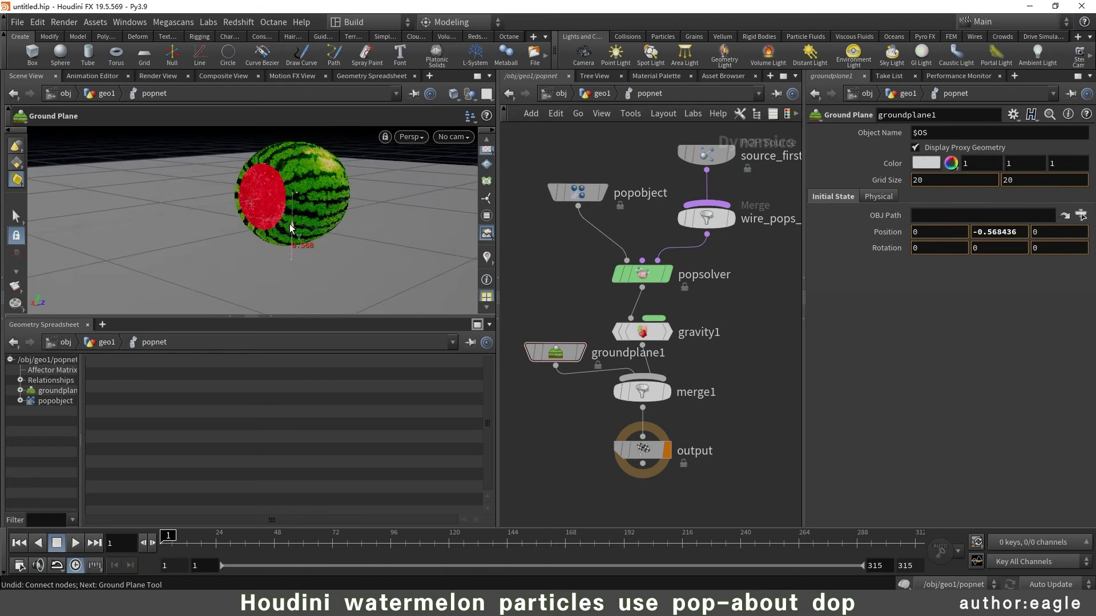
left_click(77, 545)
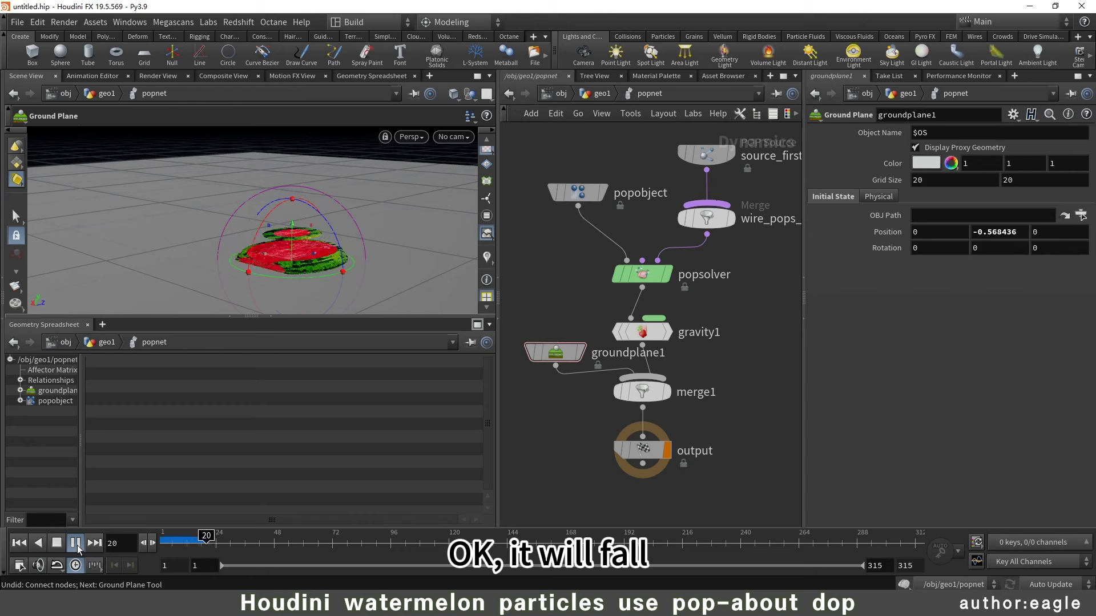
left_click(19, 542)
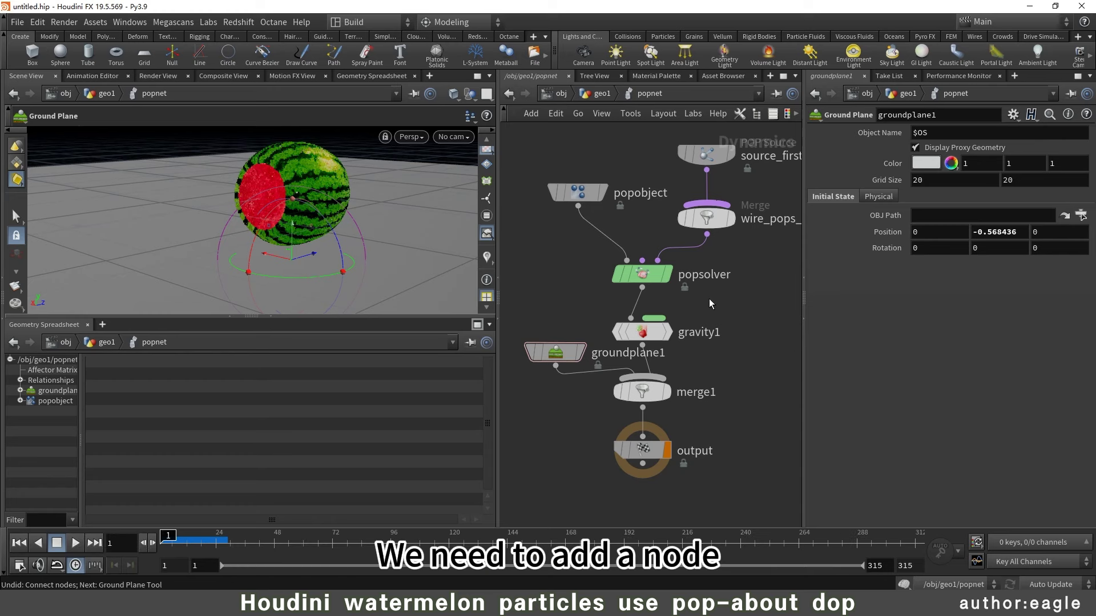
Insert popgrains1 on the wire under source_first, play-test it, then go up to geo1
key("Tab")
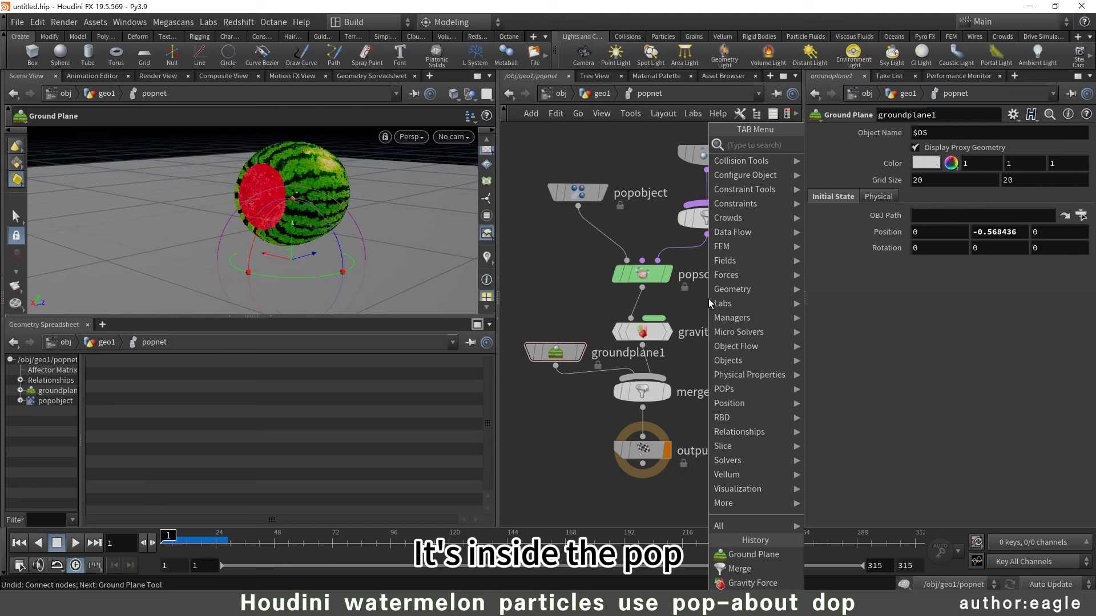
mouse_move(749, 375)
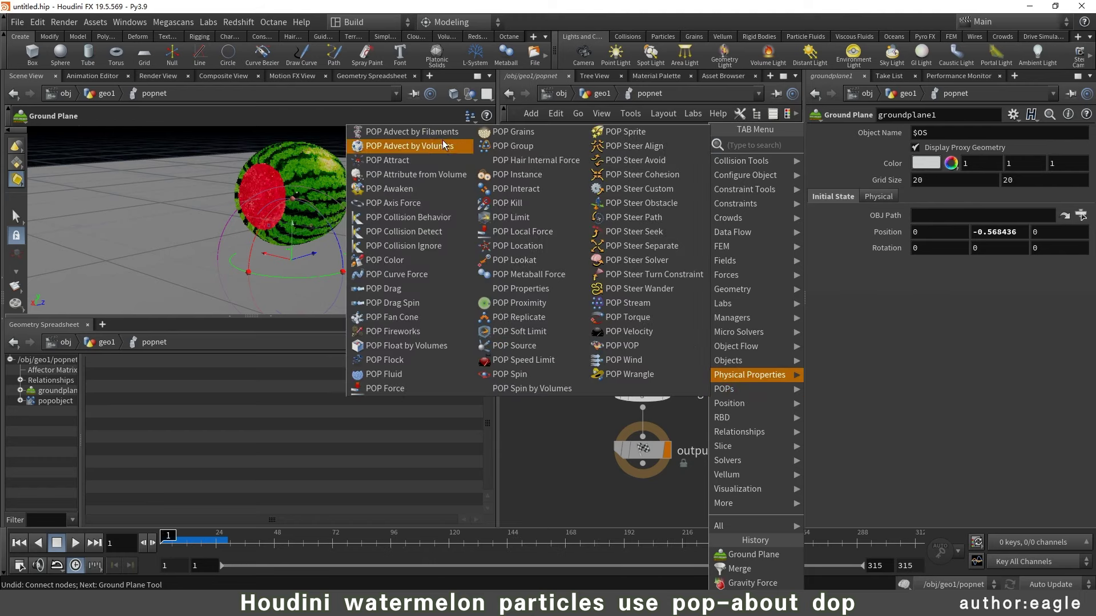
left_click(488, 134)
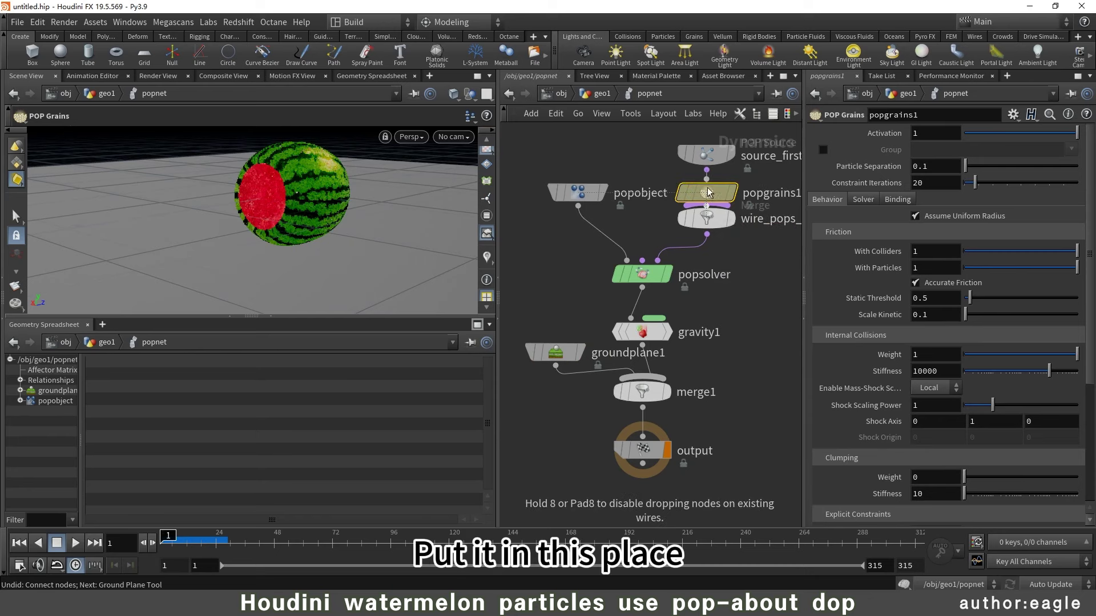
left_click(710, 194)
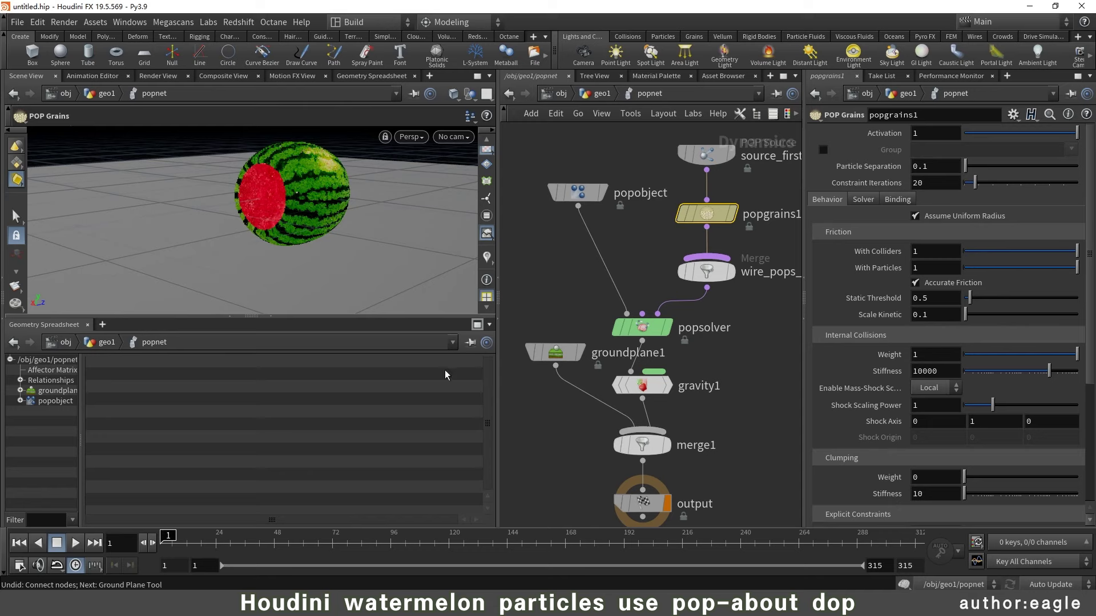
left_click(70, 543)
left_click(18, 543)
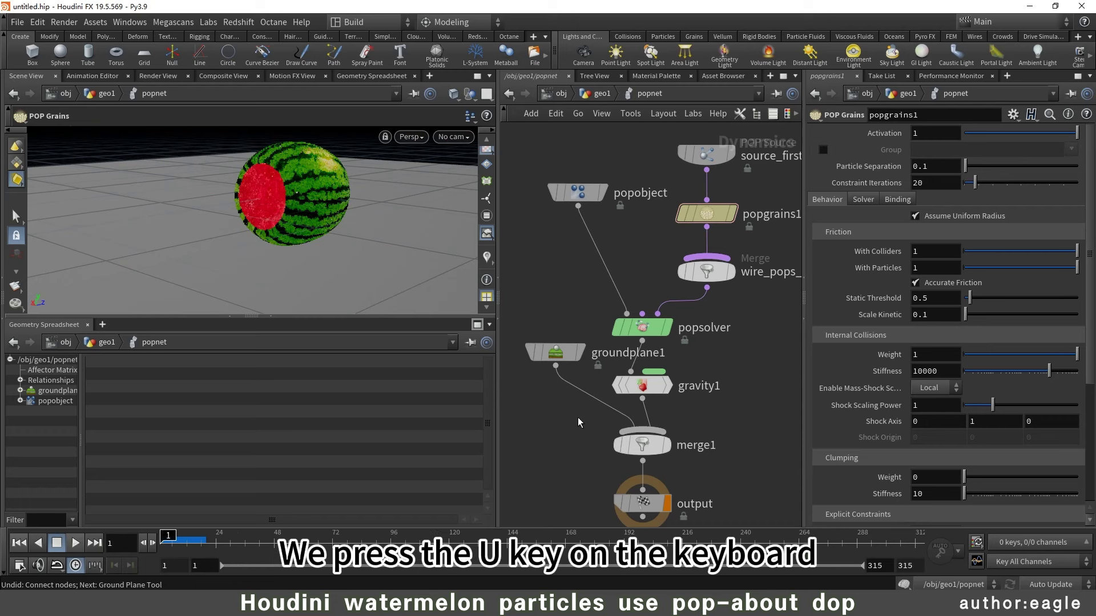
left_click(598, 94)
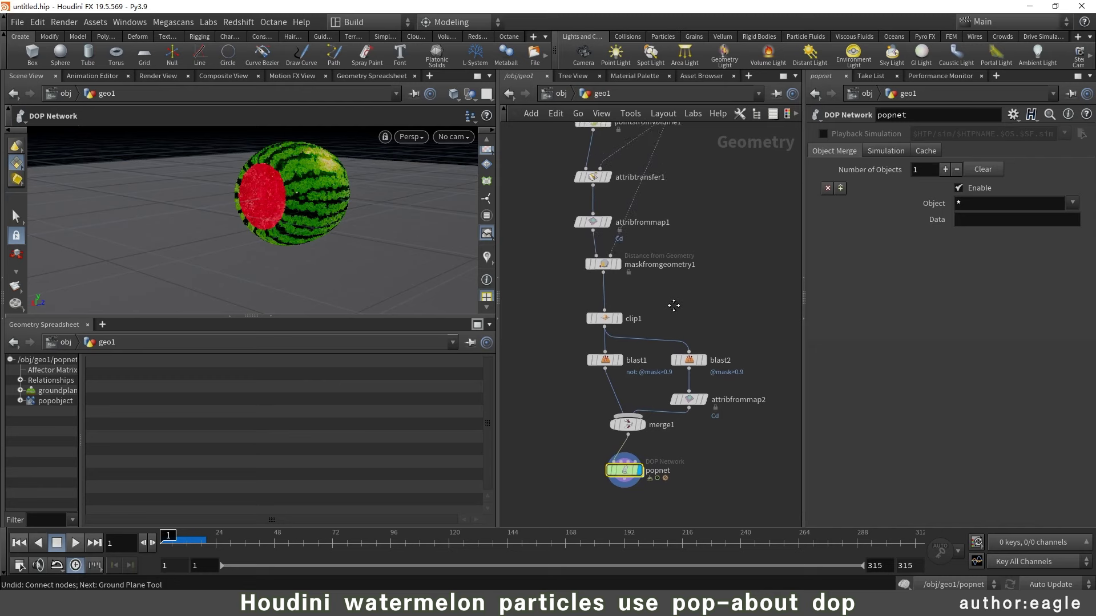
Enable Add Scale Attribute on pointsfromvolume1 with Particle Radius Scale 0.5
middle_click_drag(648, 173, 676, 359)
left_click(597, 176)
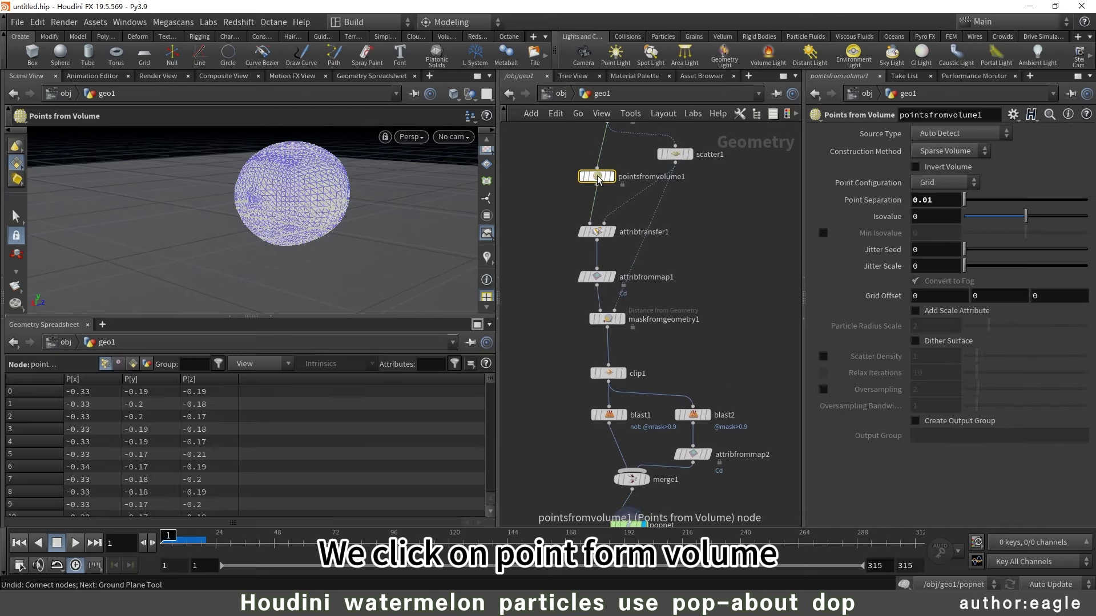
left_click(919, 311)
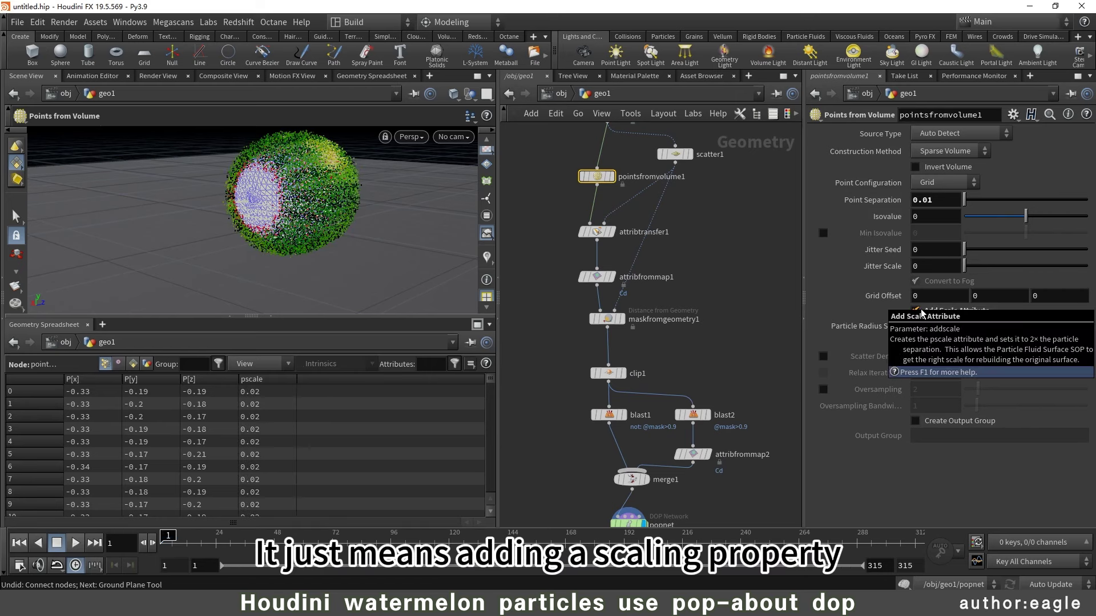
left_click(917, 326)
type("0.5")
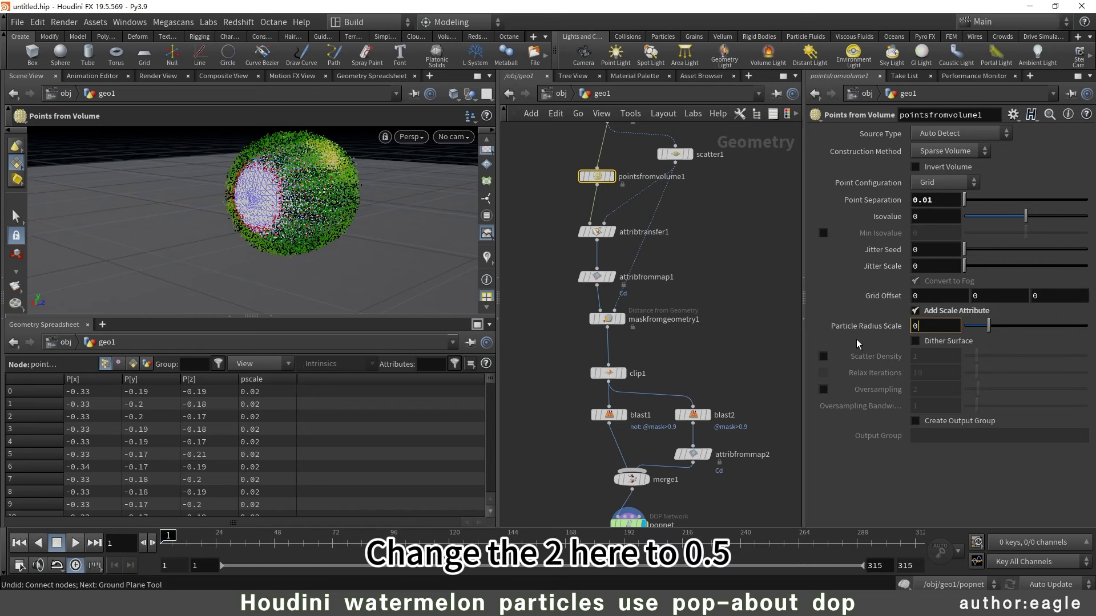
key("Return")
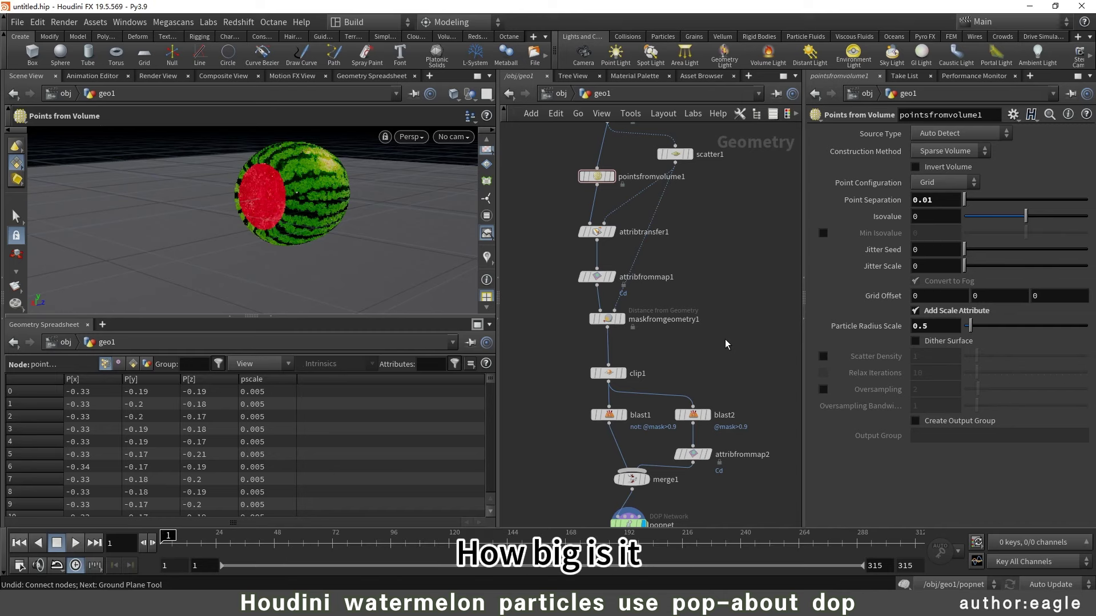
middle_click_drag(726, 344, 721, 294)
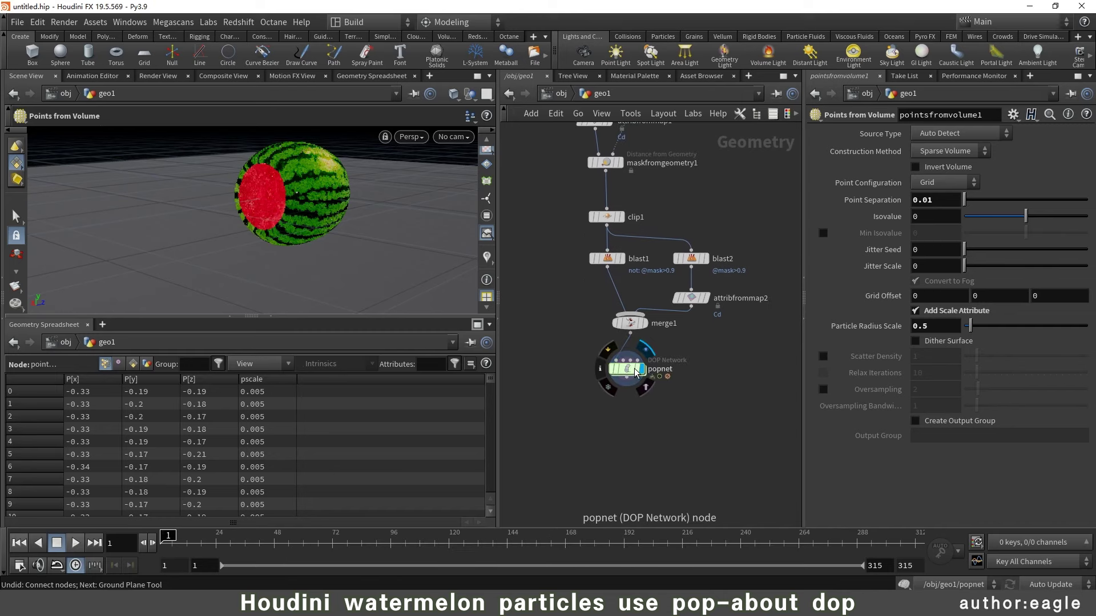
Dive into popnet and replay the grain simulation with the new pscale
double_click(627, 368)
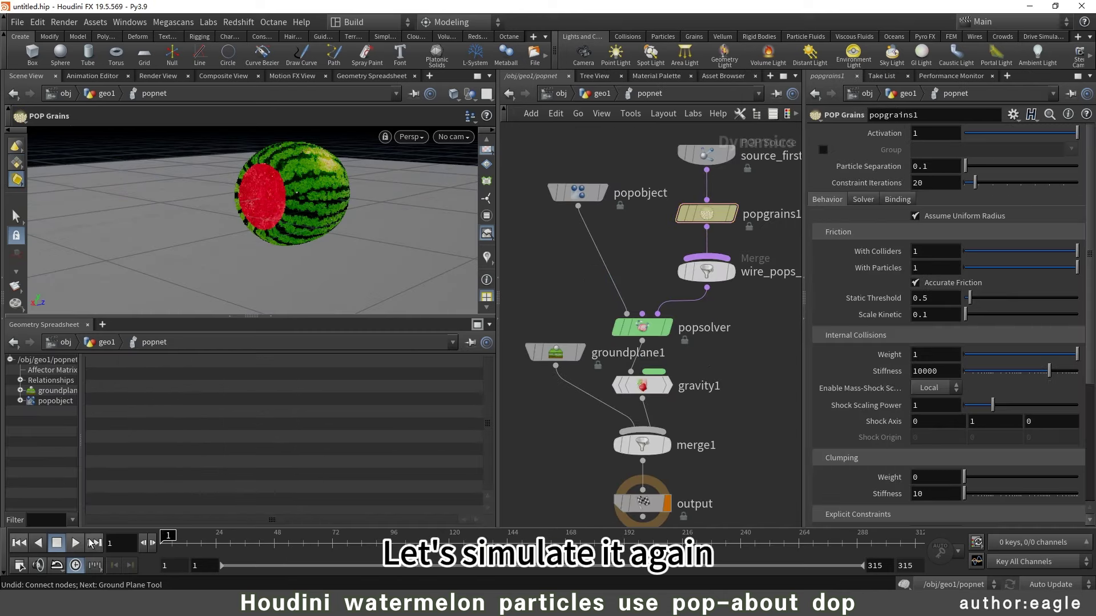
left_click(76, 542)
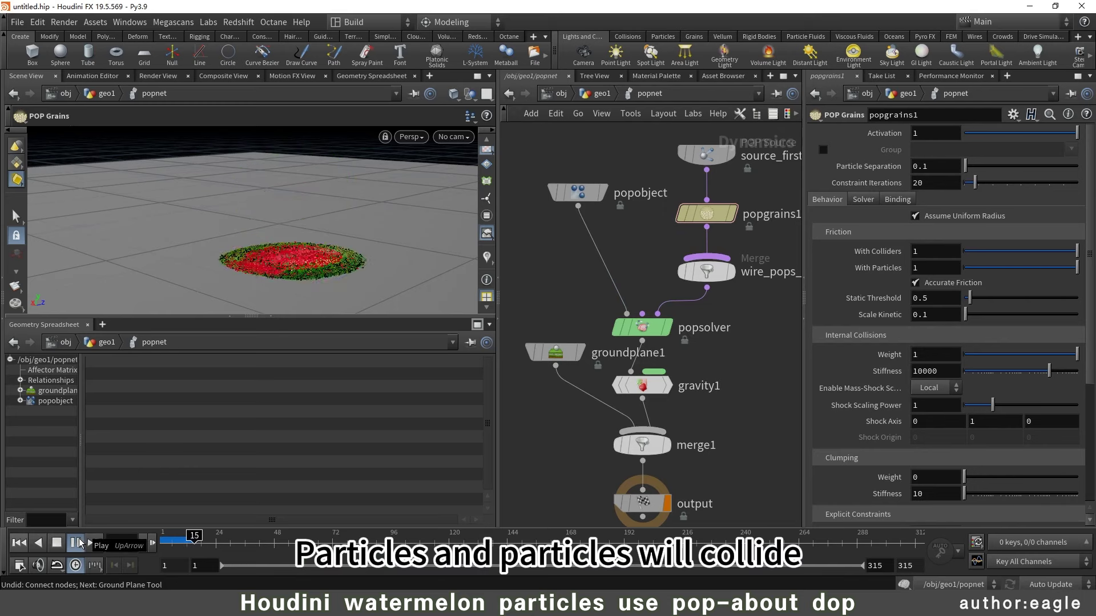
key("ctrl+Up")
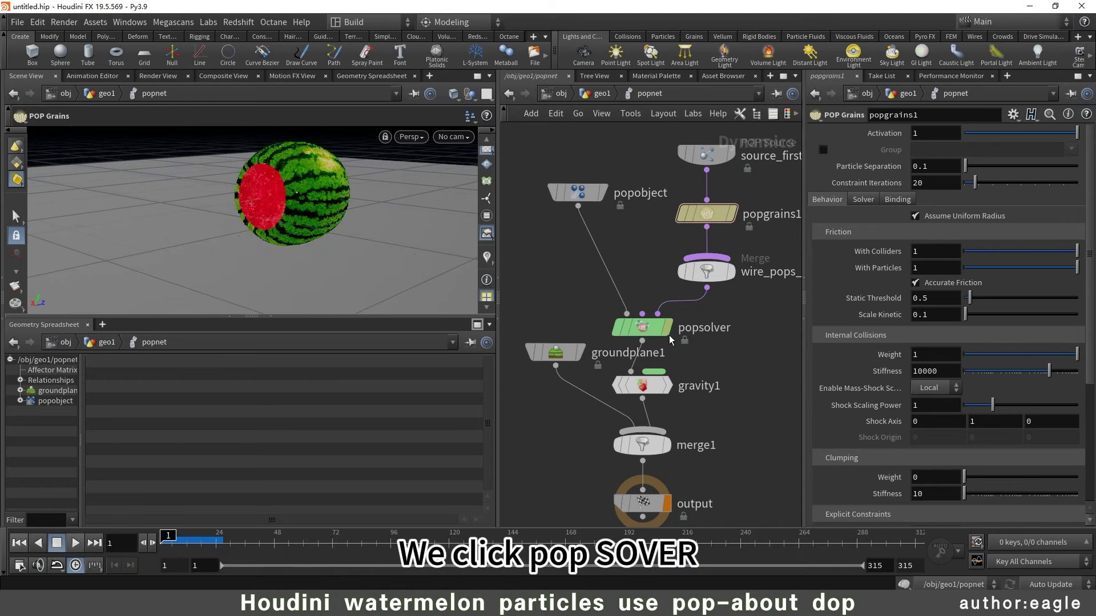
Set popsolver's Min Substeps to 6, then replay the simulation and reset to frame 1
left_click(642, 327)
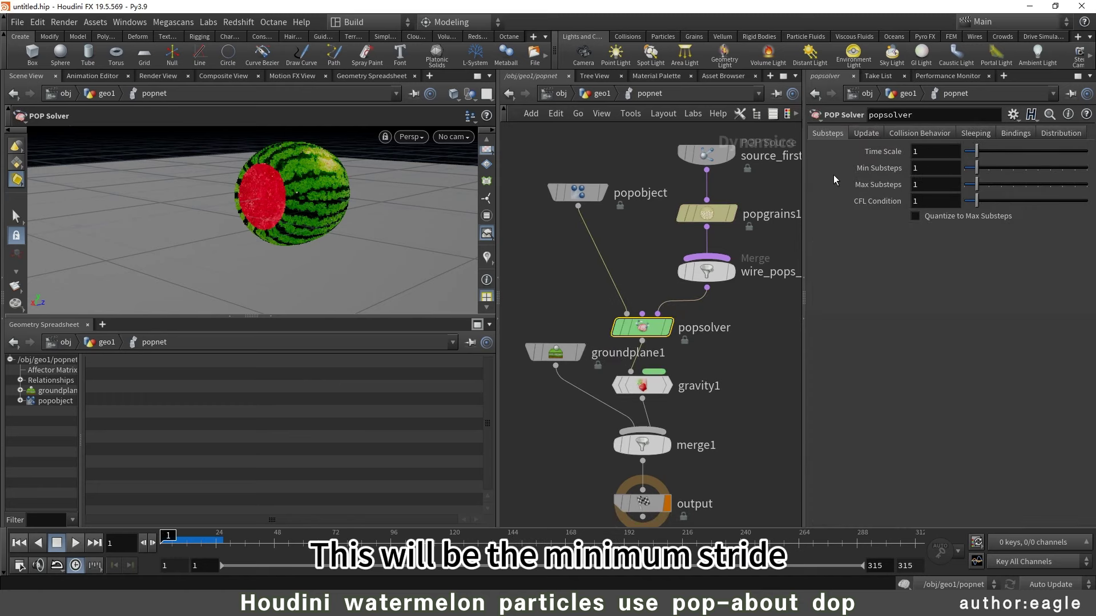
double_click(919, 168)
type("6")
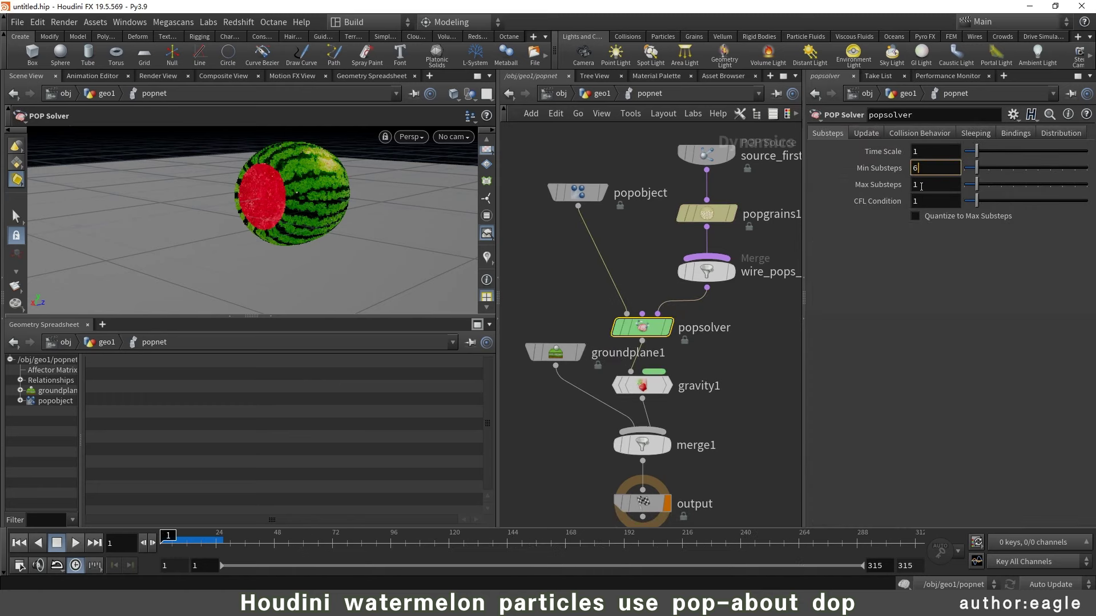
key("Return")
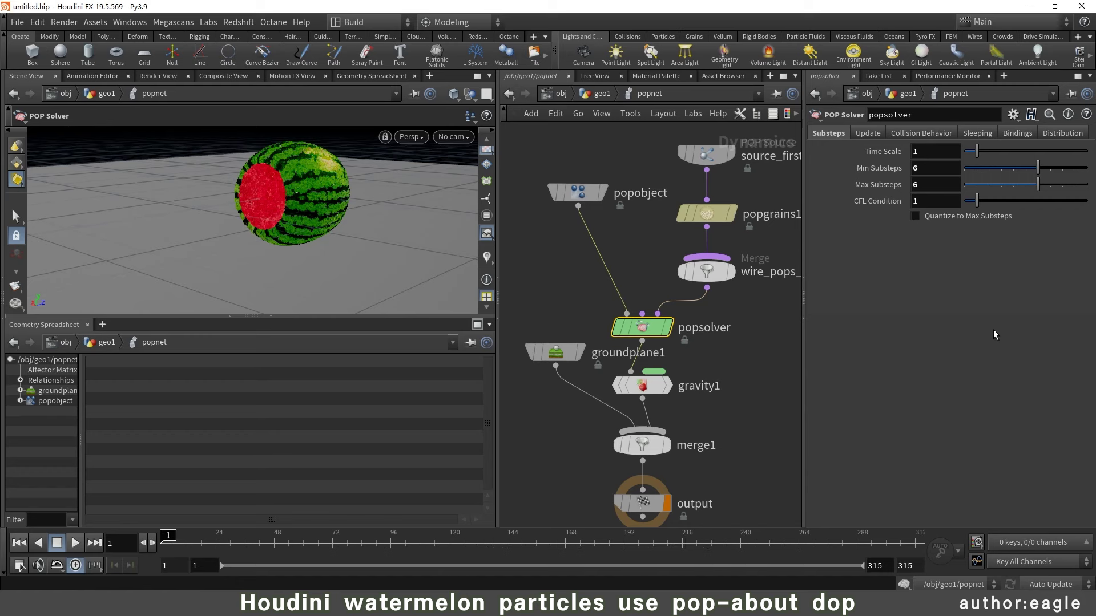
left_click(78, 542)
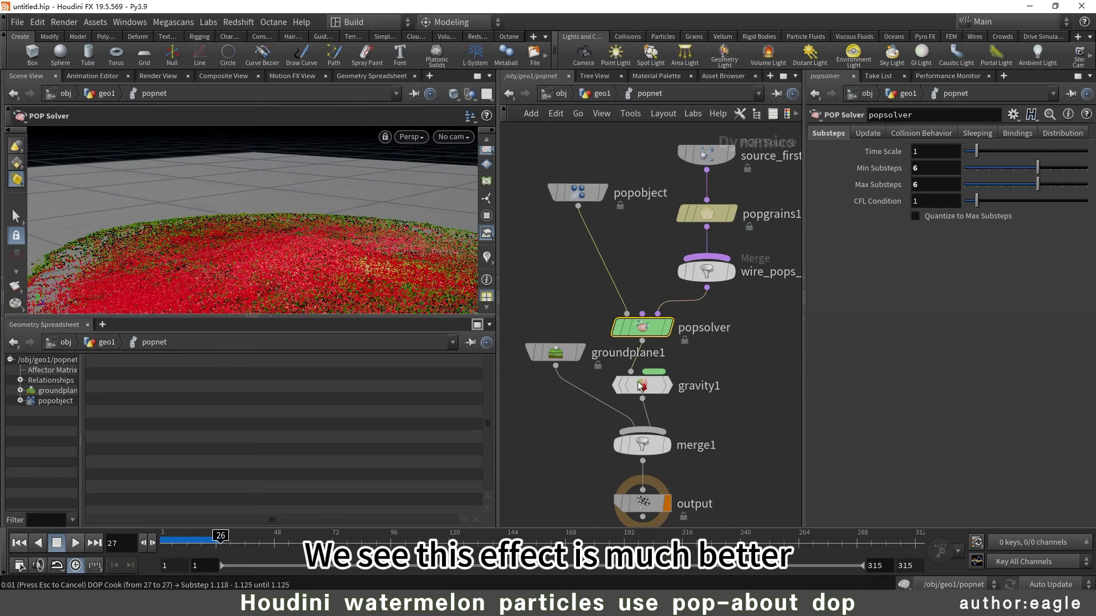
left_click(19, 543)
Set popgrains1's Friction Scale Kinetic to 0.4 and replay the grain simulation
left_click(713, 212)
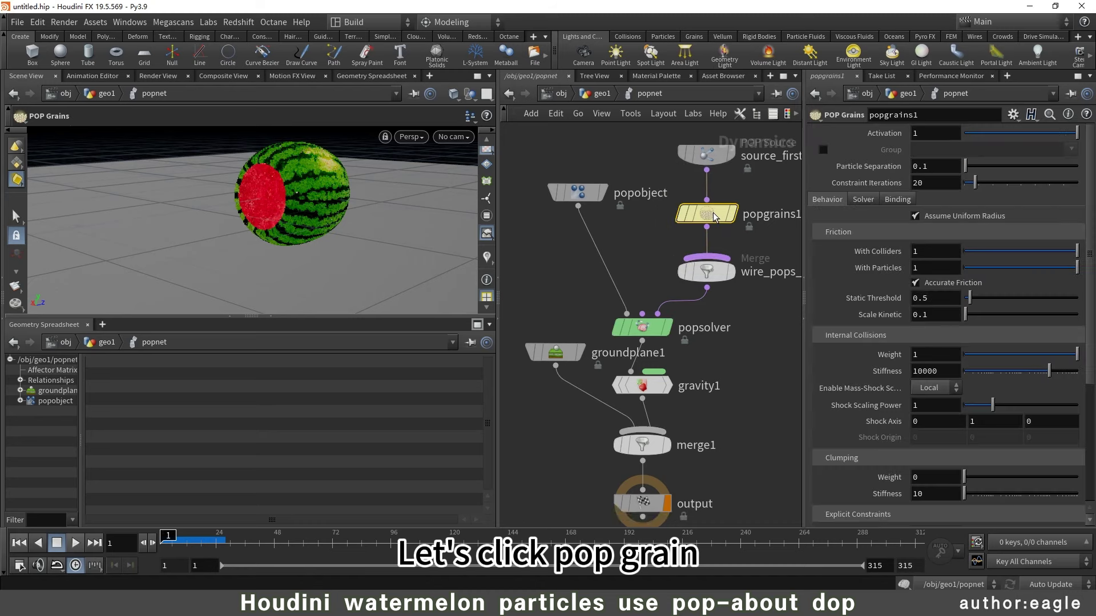
type("4")
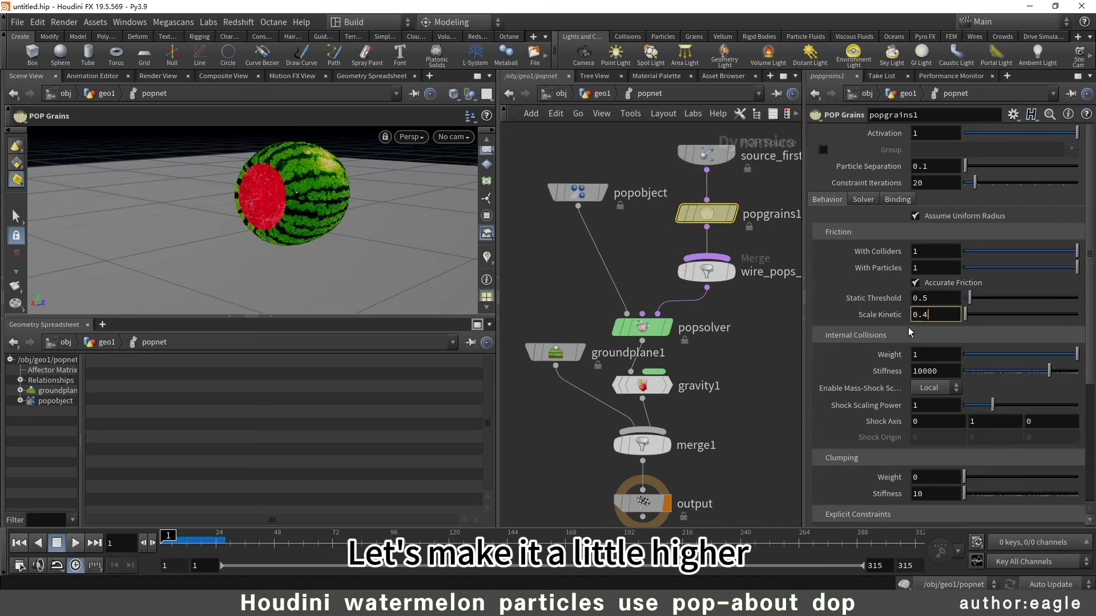
key("Return")
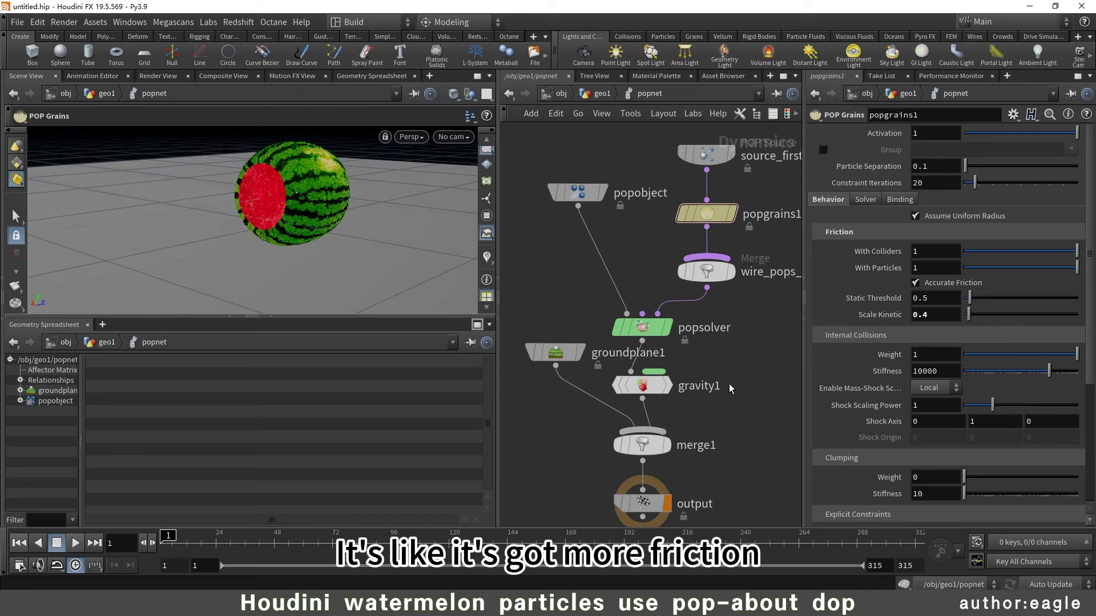
left_click(77, 545)
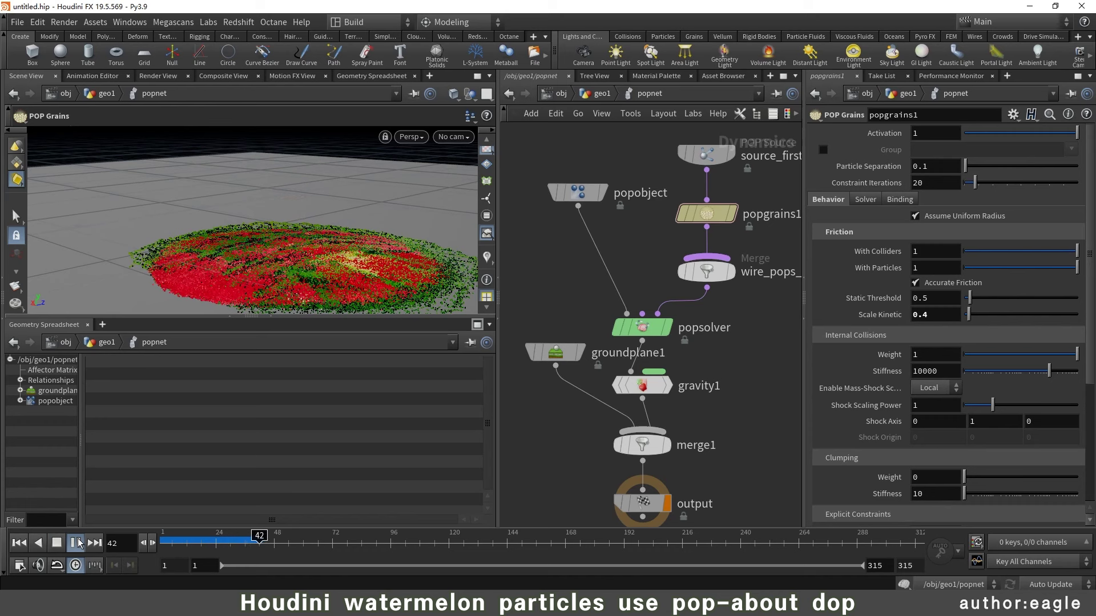
left_click(78, 543)
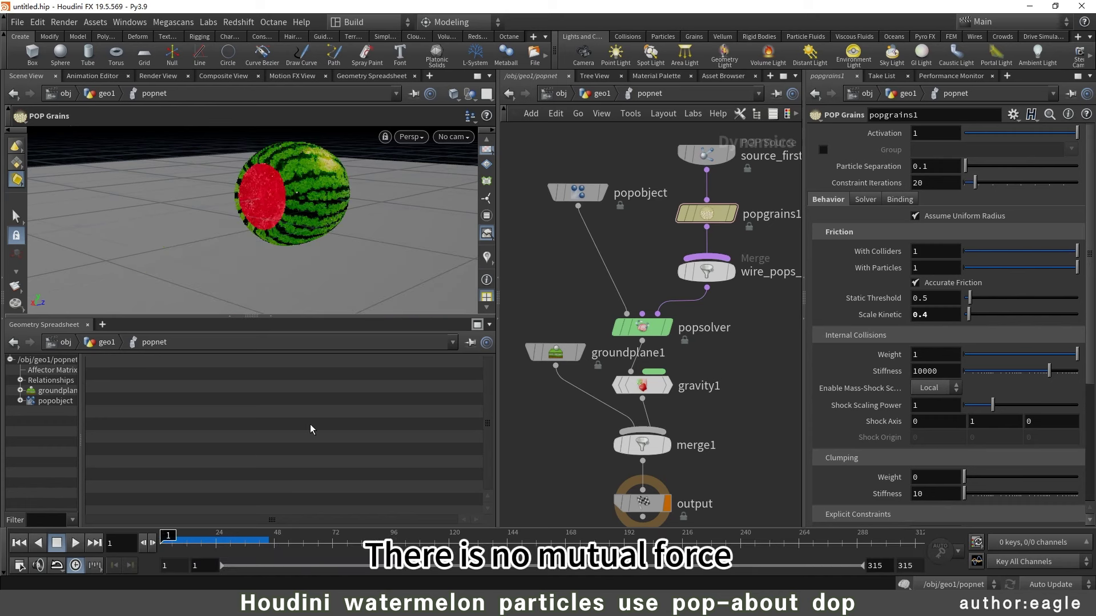
Set the grains' Clumping Weight to 1 and start playback
left_click(934, 477)
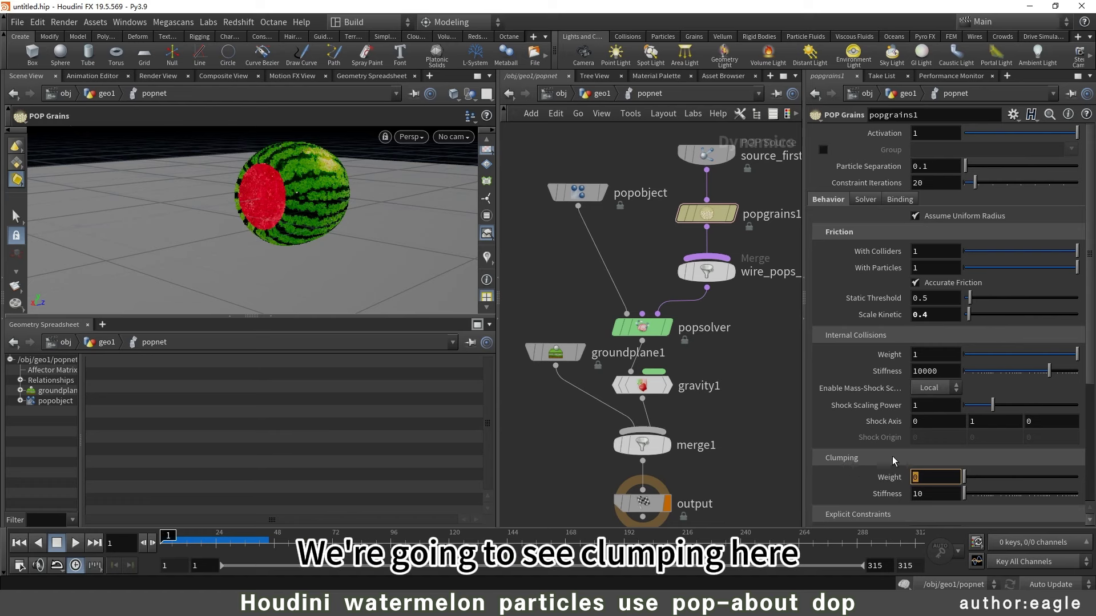
type("1")
key("Return")
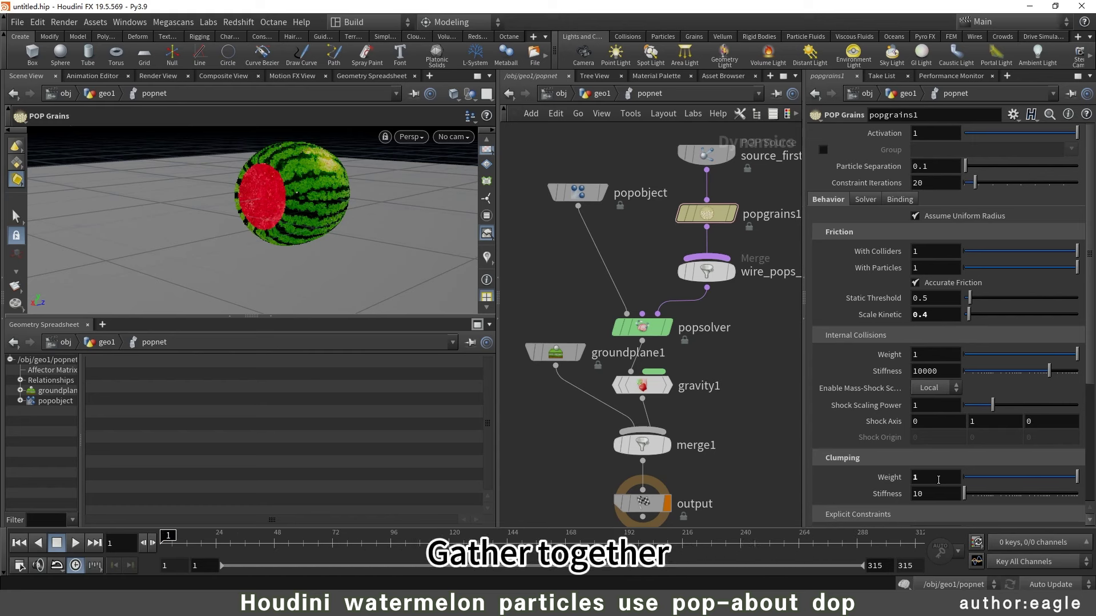
left_click(75, 543)
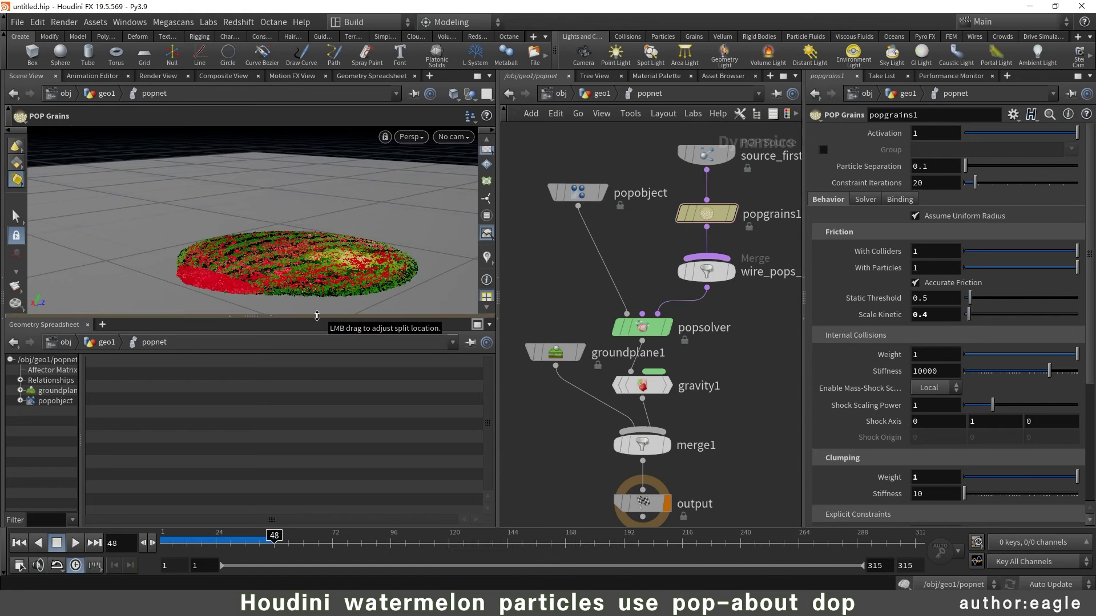
Enlarge the 3D viewport, tumble the camera onto the particle pile, and replay from the start
left_click_drag(316, 315, 312, 409)
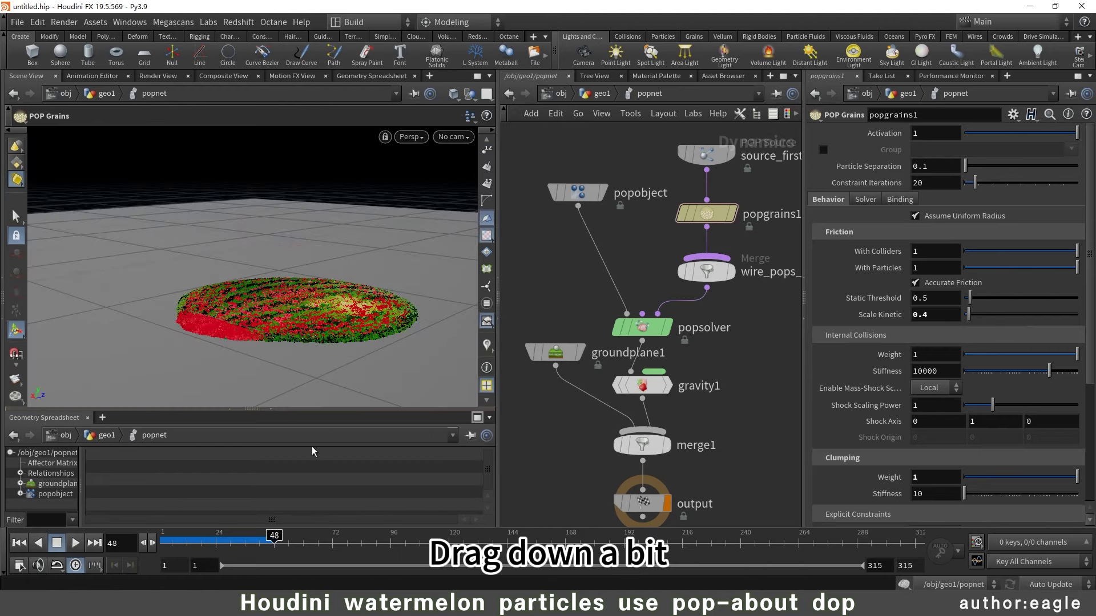
key("Escape")
left_click_drag(320, 274, 343, 297)
right_click_drag(342, 297, 384, 321)
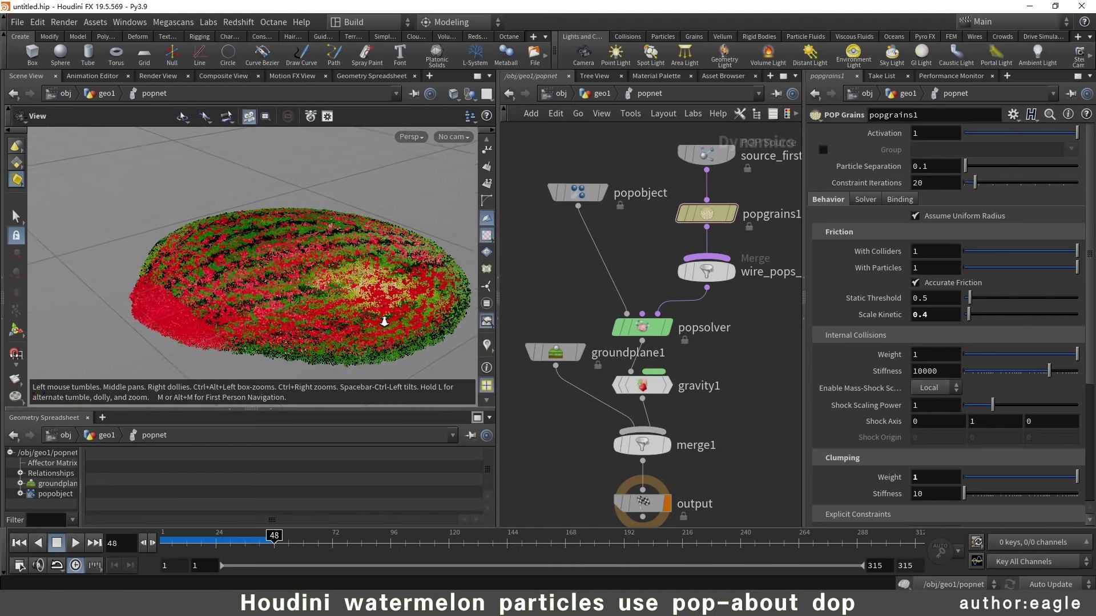
mouse_move(384, 322)
left_mouse_down()
mouse_move(404, 321)
mouse_move(376, 325)
left_mouse_up()
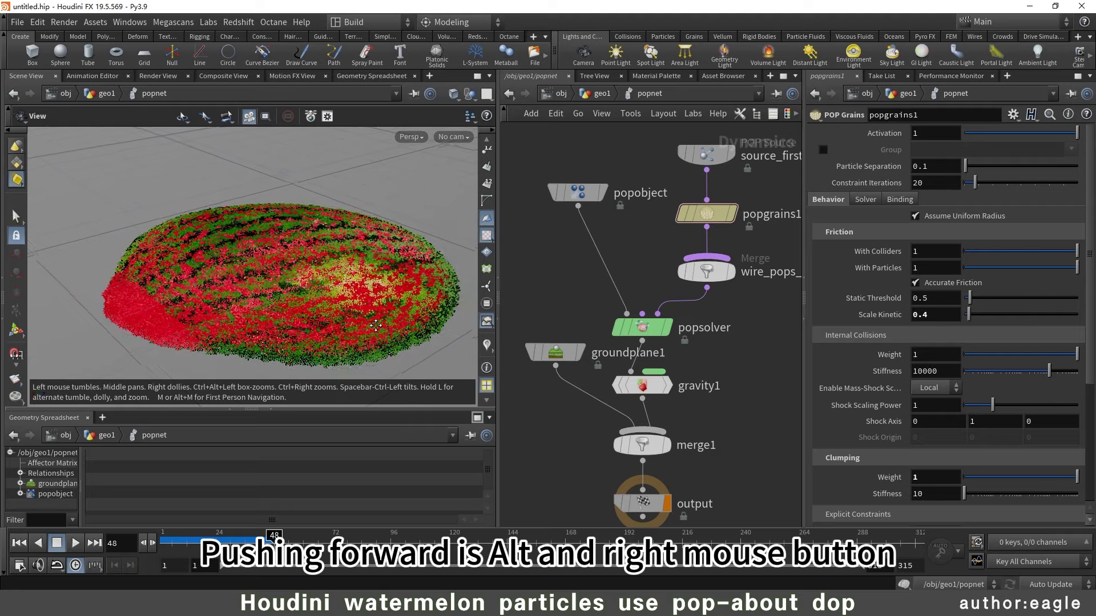
key("Return")
left_click(19, 543)
left_click(76, 543)
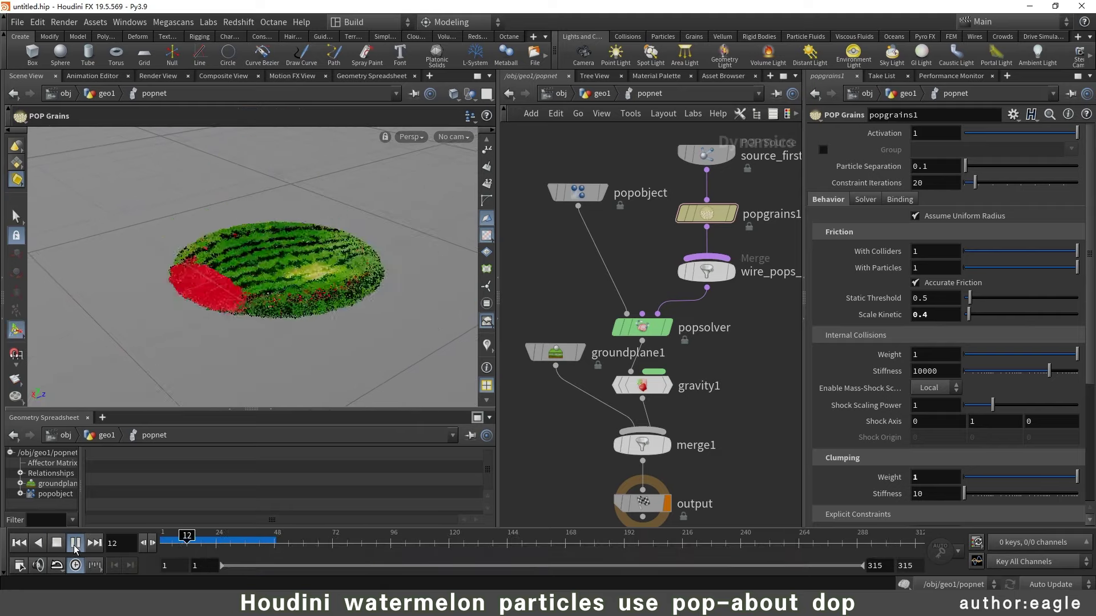
Zoom in on the particles, then replay the collapse from frame 1 and stop
key("Escape")
scroll(402, 315, "up", 3)
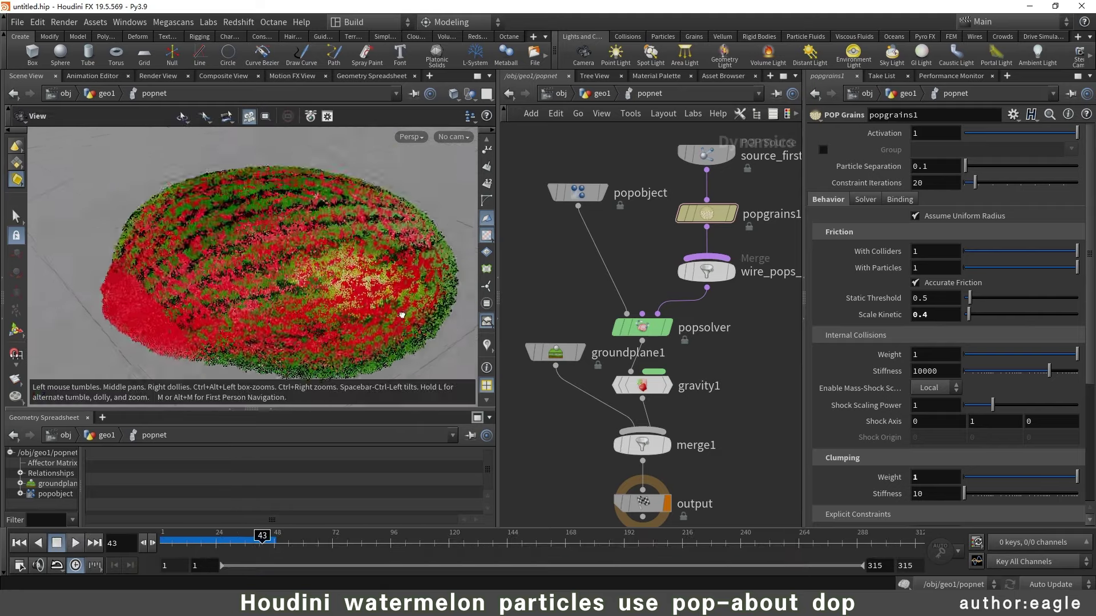
scroll(402, 314, "down", 5)
key("Return")
left_click(19, 542)
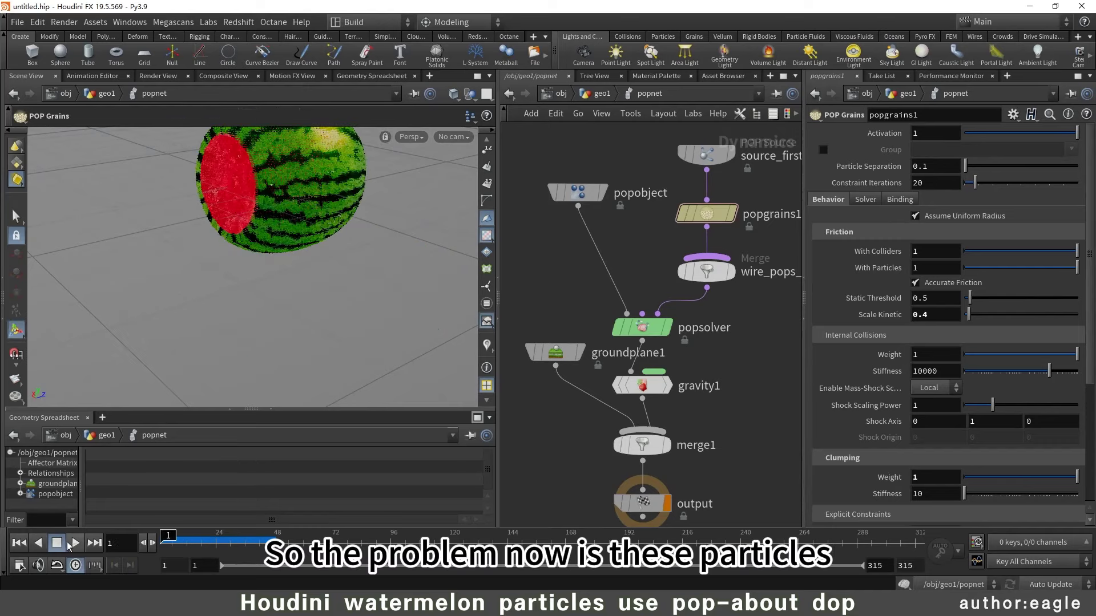
left_click(74, 544)
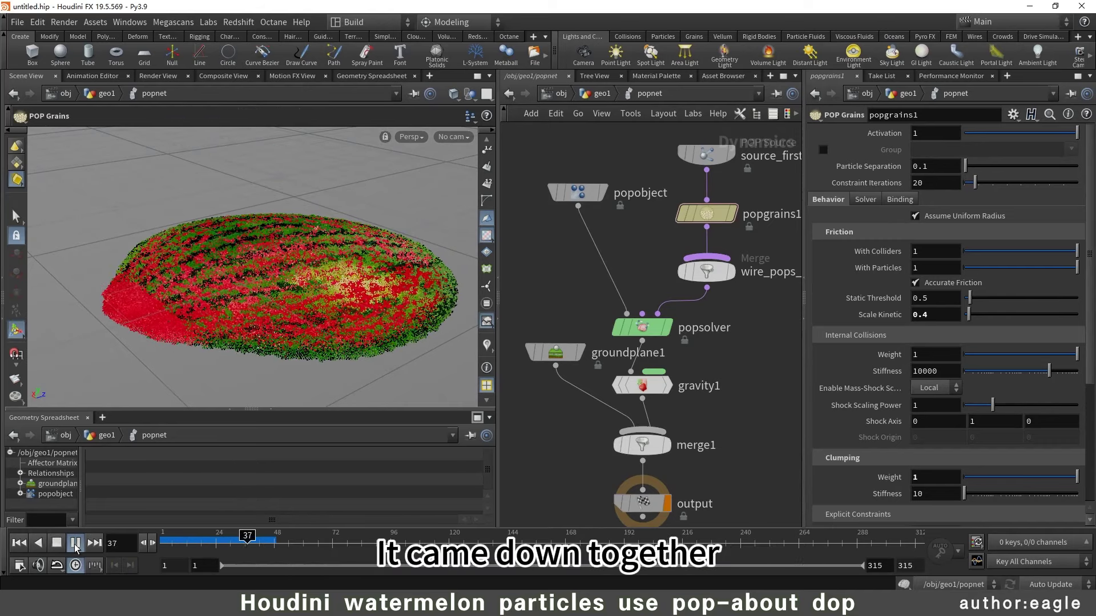
left_click(76, 543)
key("ctrl+Up")
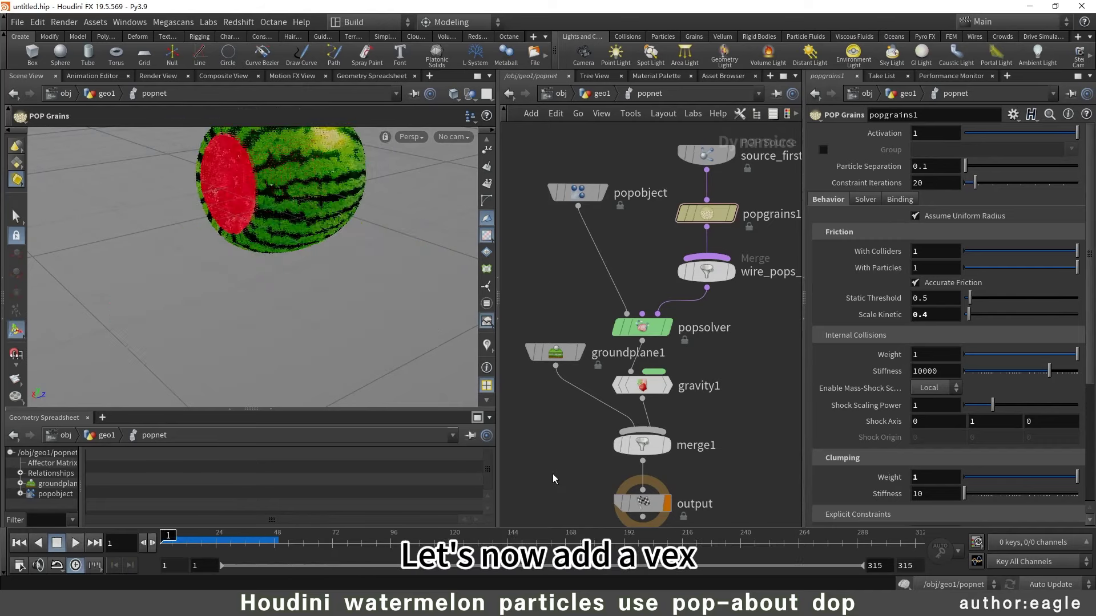
Insert a new popwrangle1 POP Wrangle on the wire between popgrains1 and the merge
key("Tab")
type("pop")
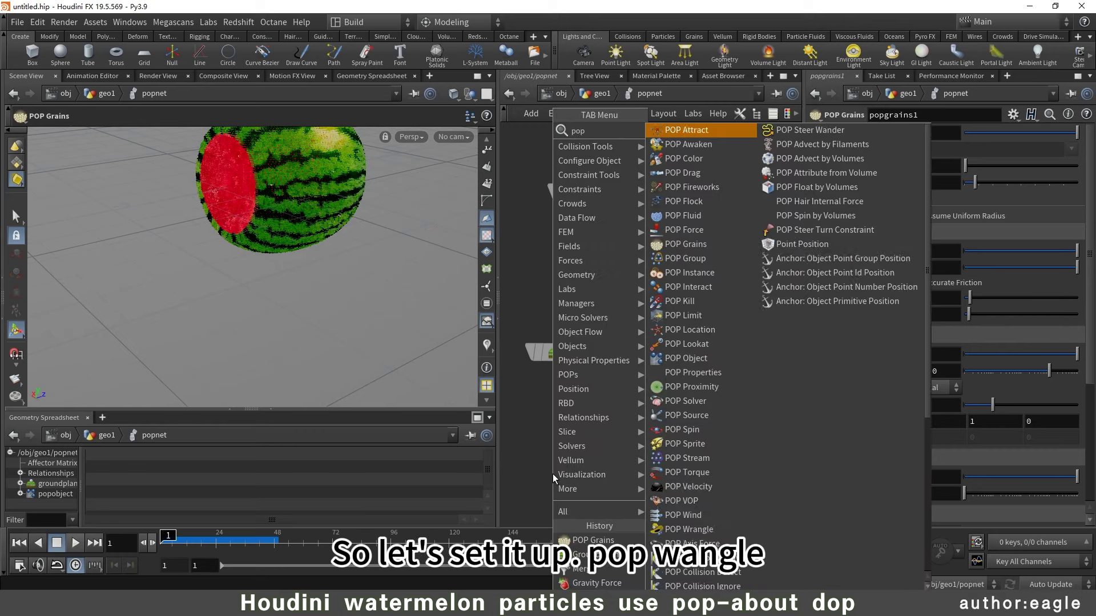
type("wr")
key("Return")
left_click(553, 474)
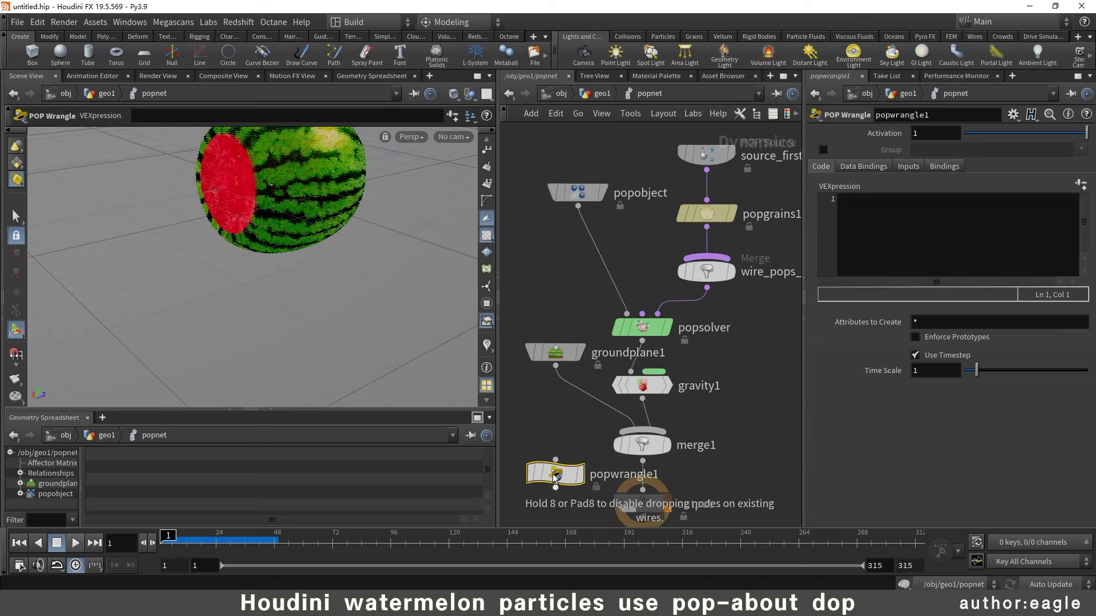
left_click_drag(553, 473, 707, 242)
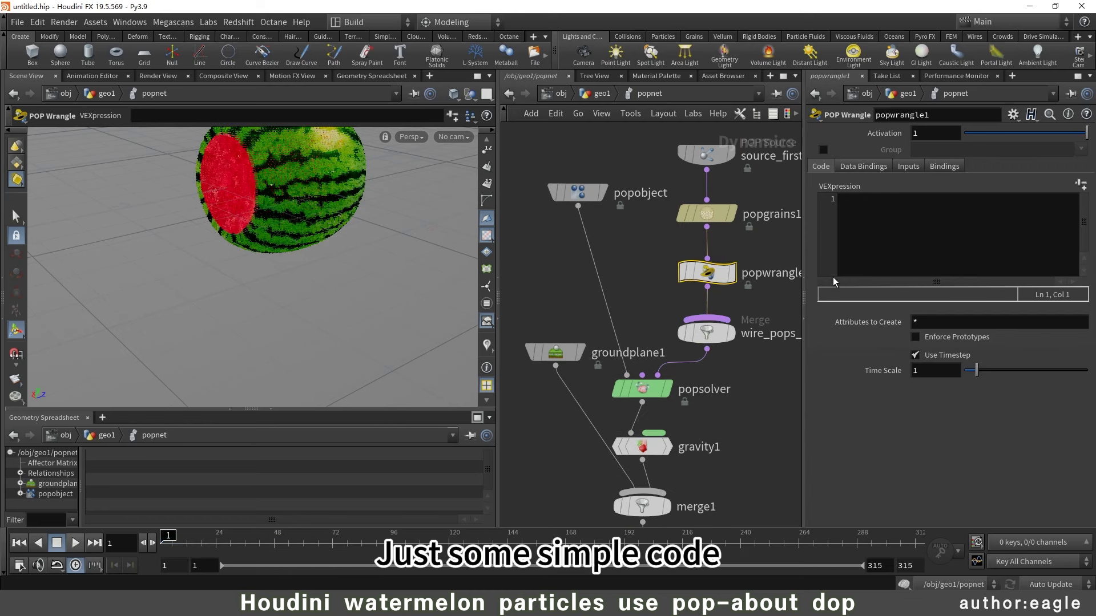
Enter i@stopped=1; in popwrangle1's VEXpression and replay to confirm the particles stay put
left_click(853, 241)
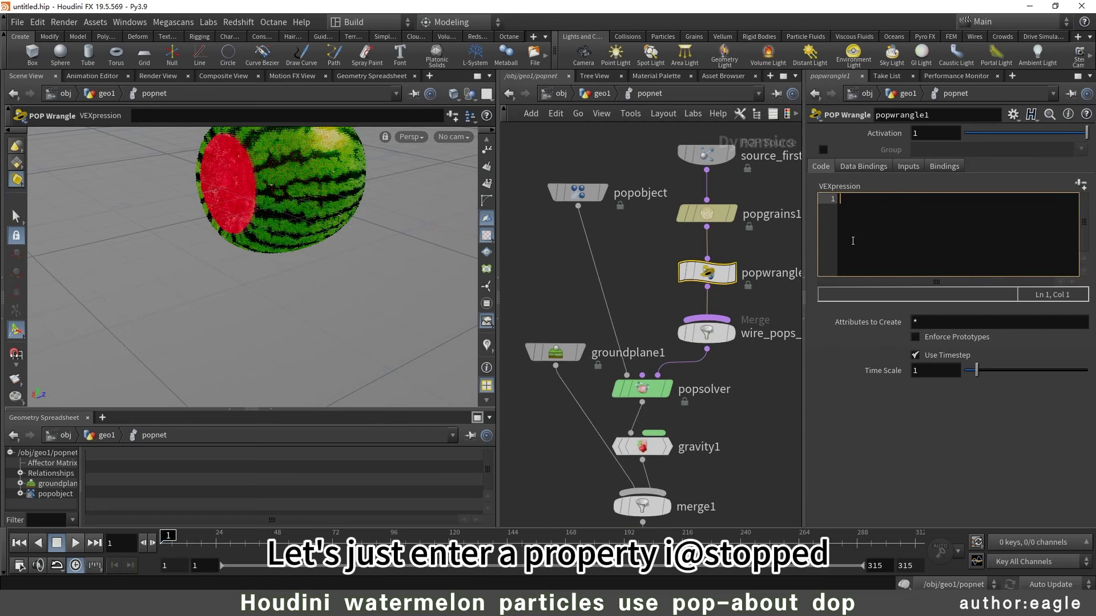
type("i@sto")
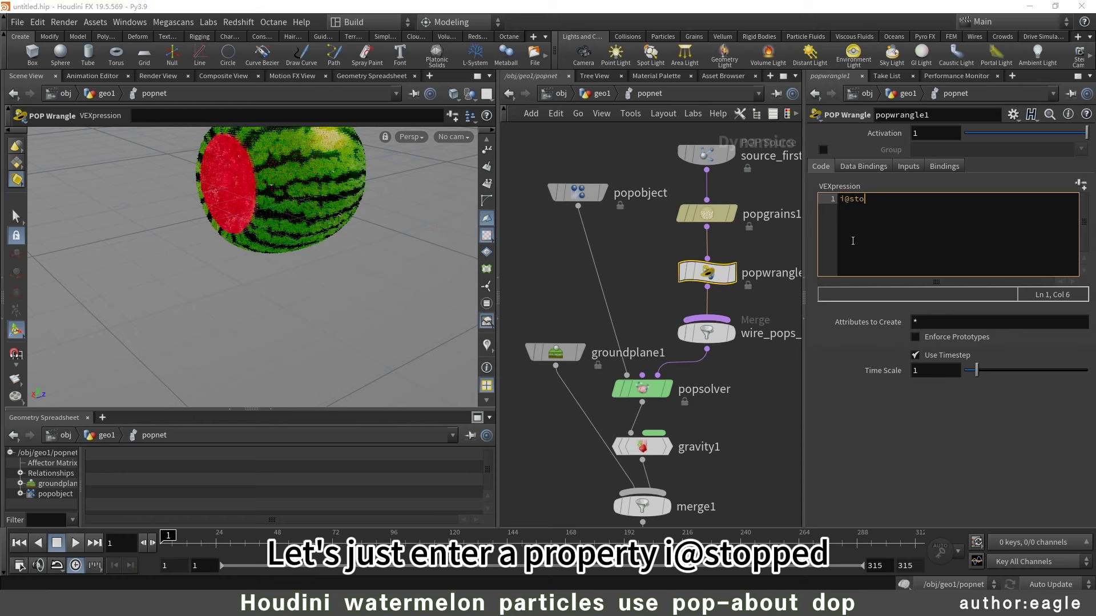
type("pped=")
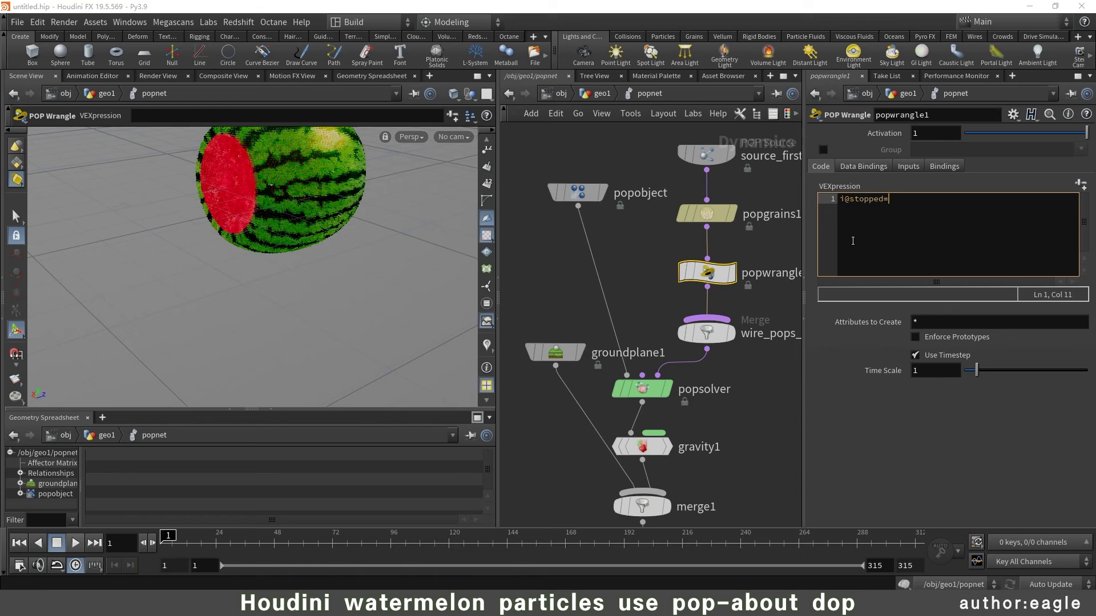
type("1;")
left_click(77, 544)
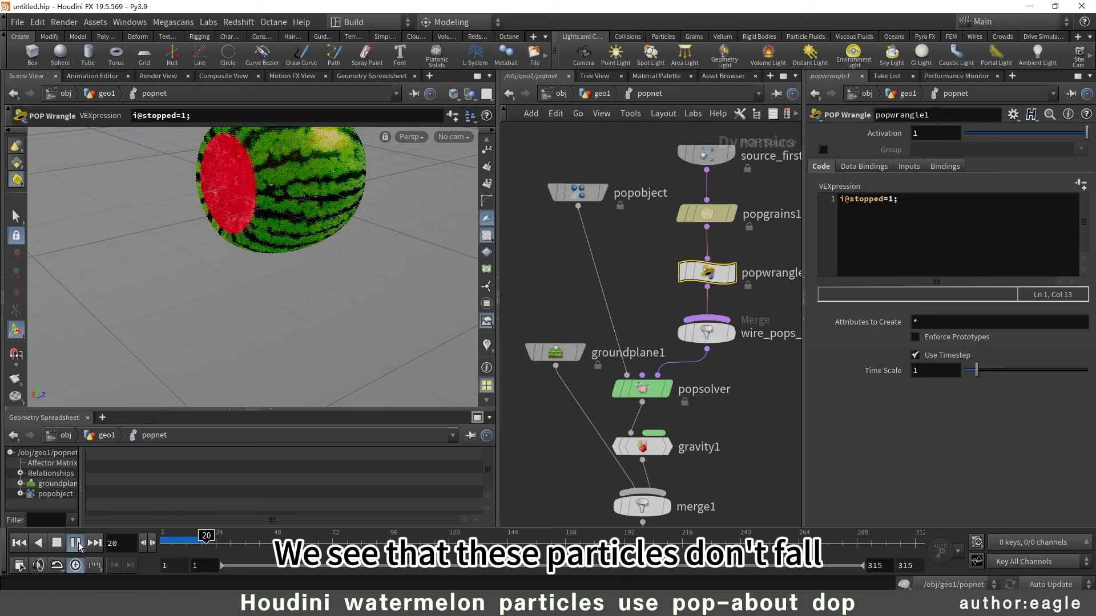
left_click(76, 543)
left_click(21, 545)
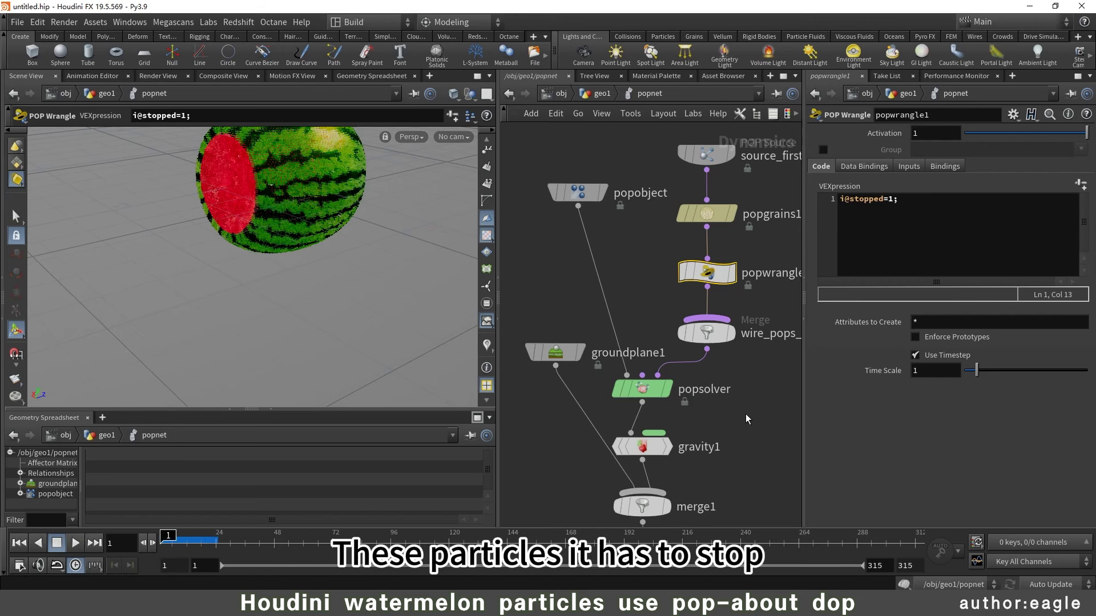
left_click(922, 196)
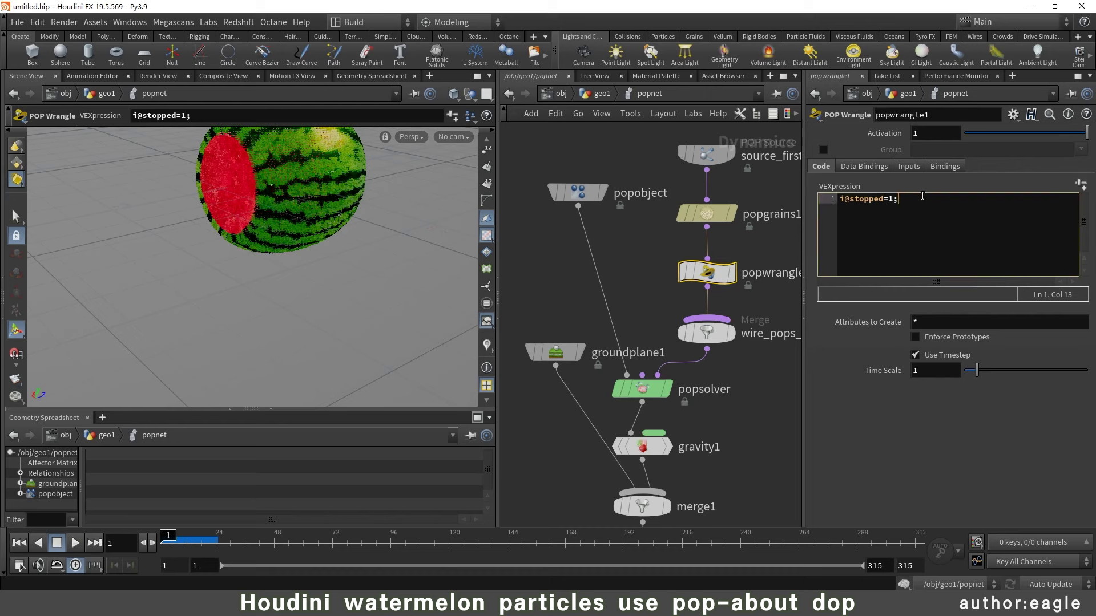
key("Return")
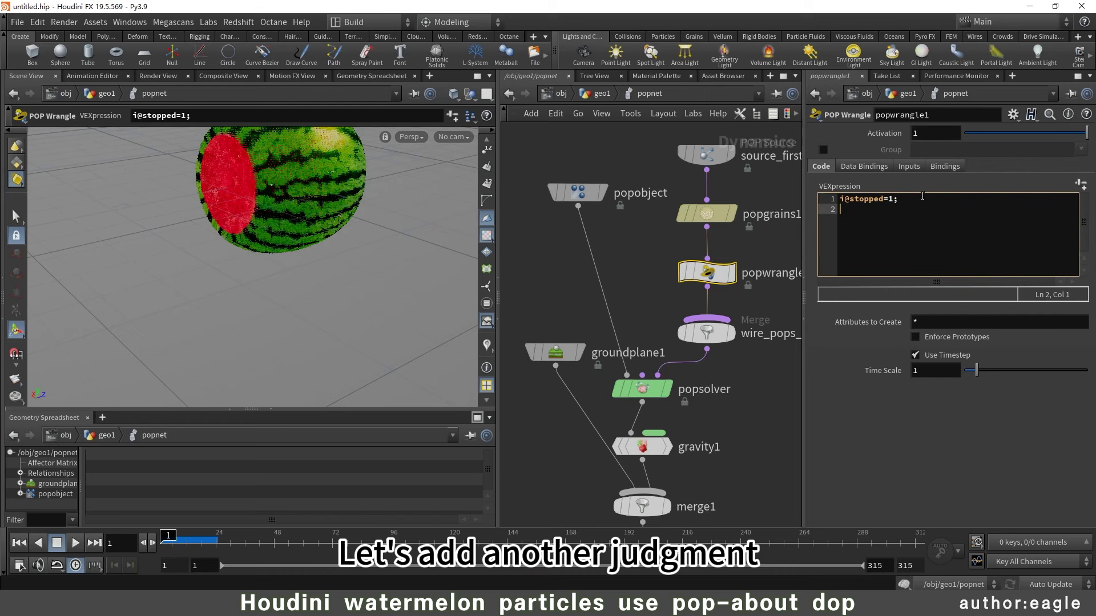
type("if(@Fr")
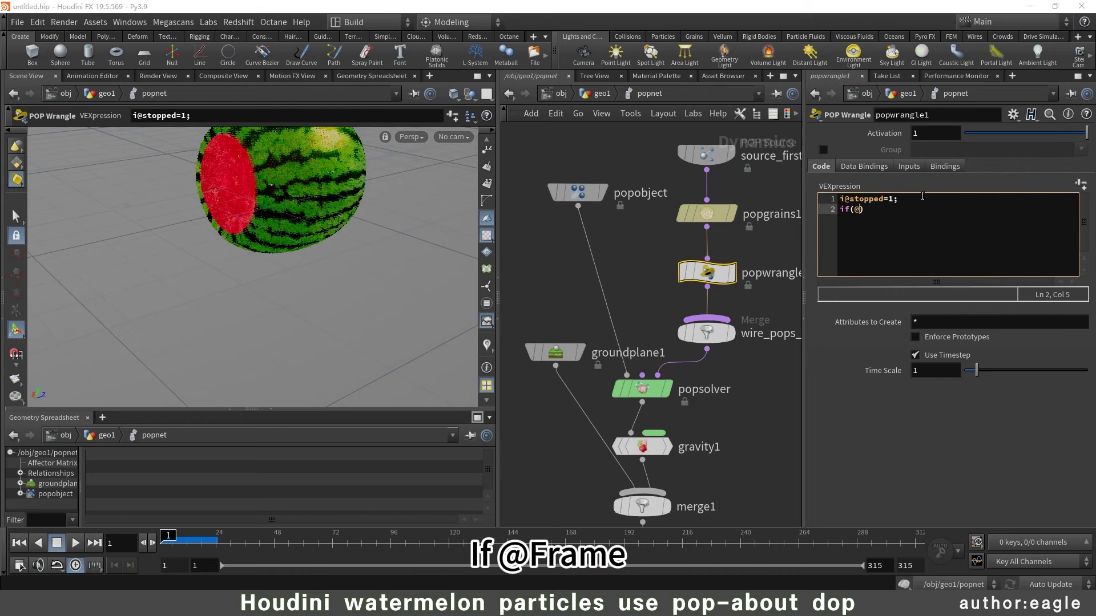
type("ame>")
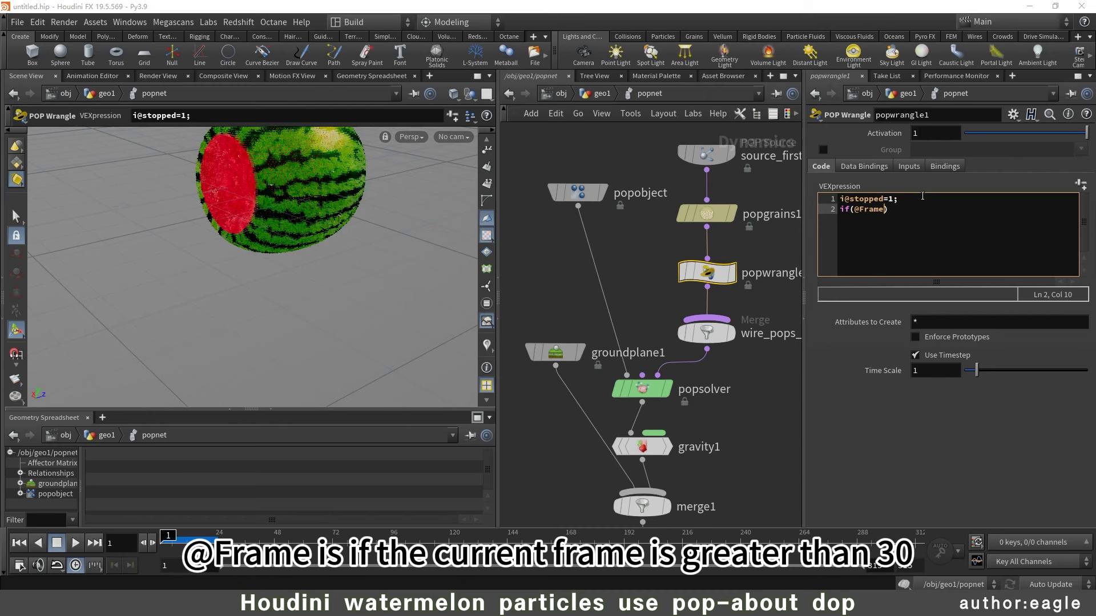
type("30")
key("End")
key("Return")
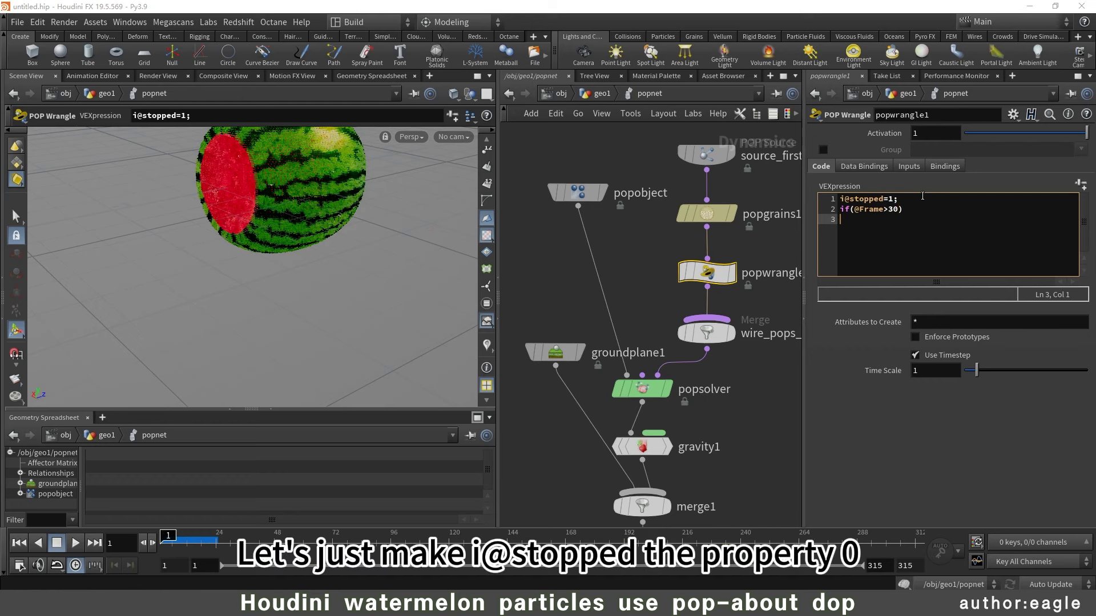
type("i@")
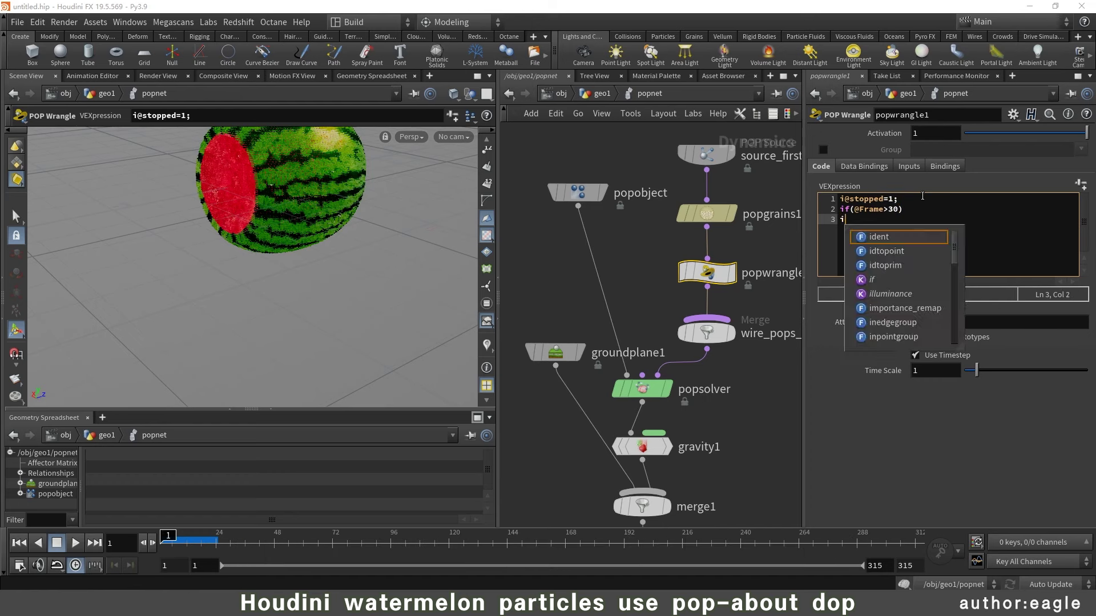
type("s")
type("d=0;")
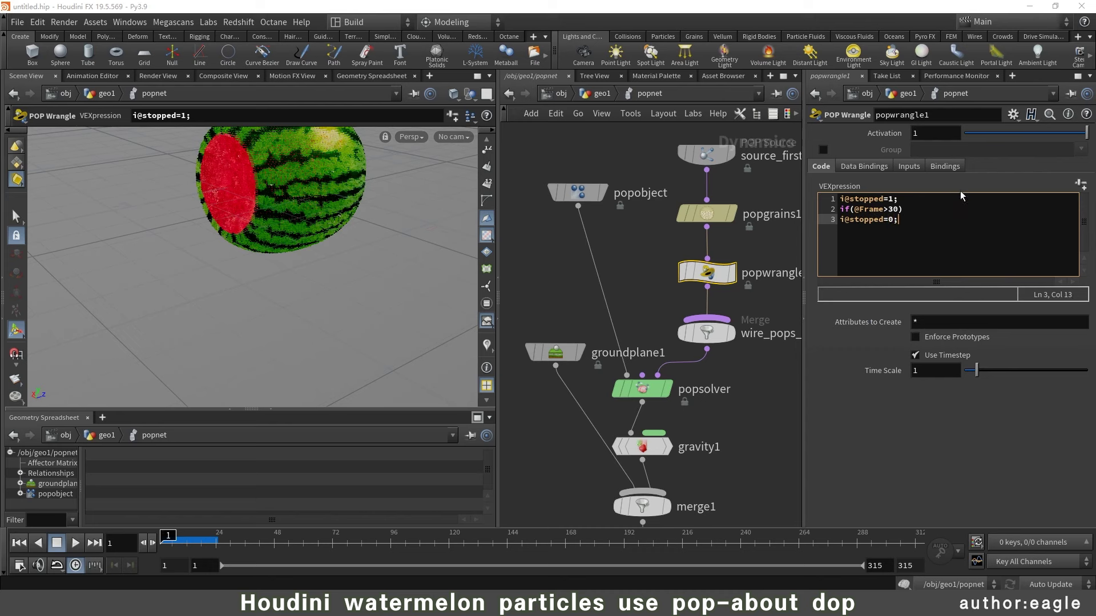
left_click(882, 435)
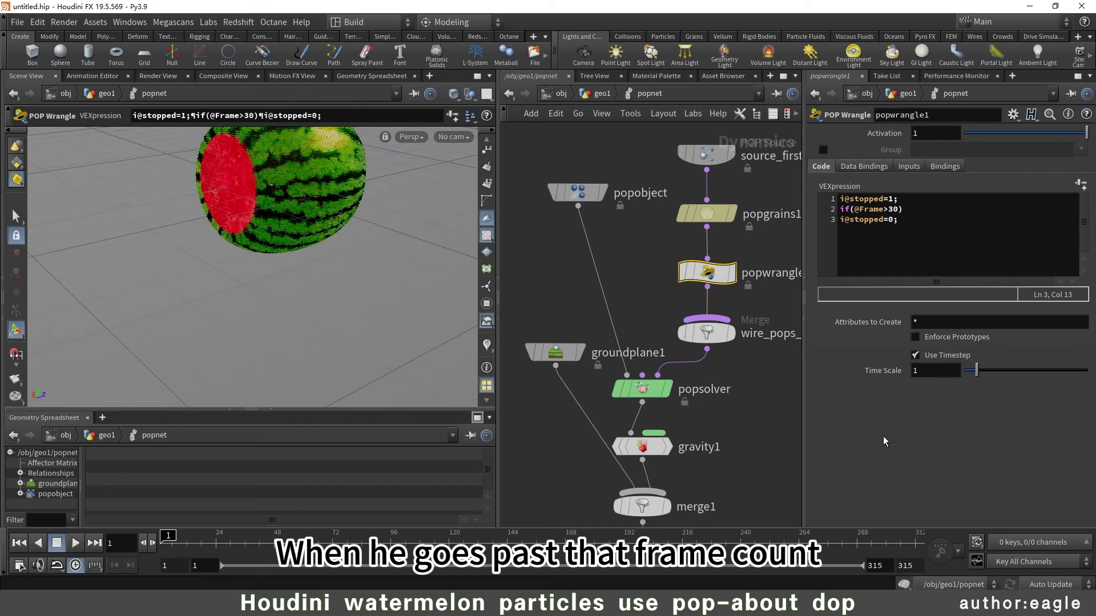
left_click(74, 543)
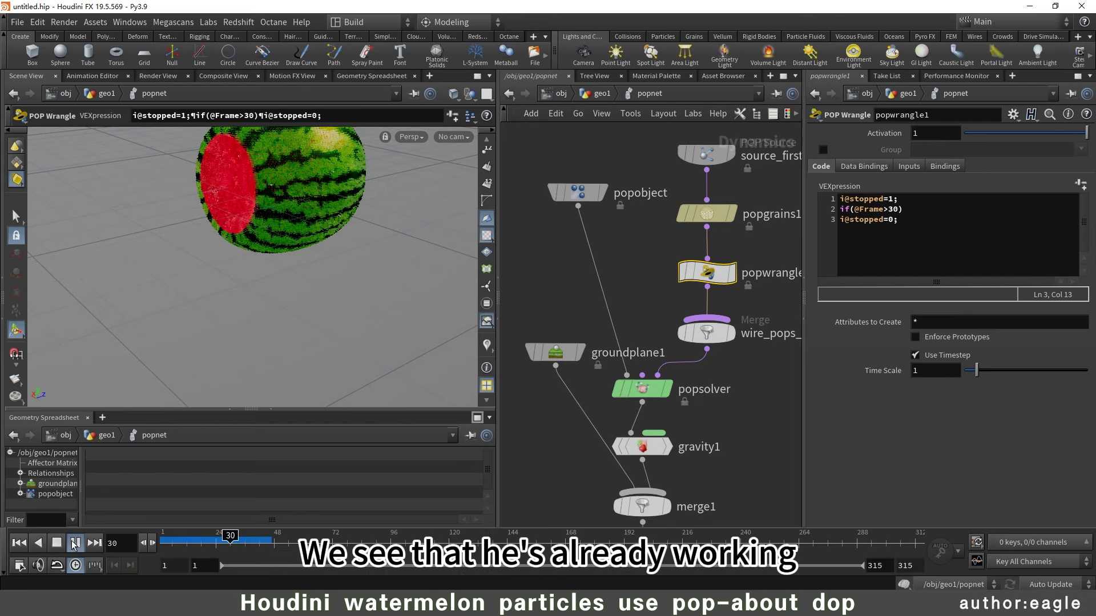
left_click(57, 543)
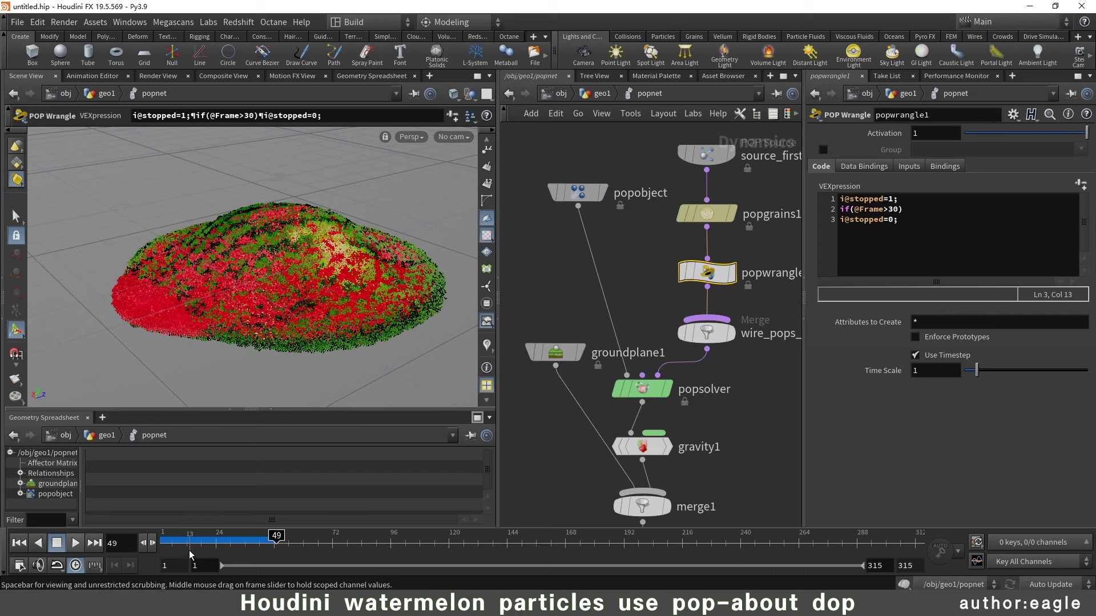
left_click(18, 542)
In geo1, add a pyrosourcespread1 Pyro Source Spread node wired below merge1
key("u")
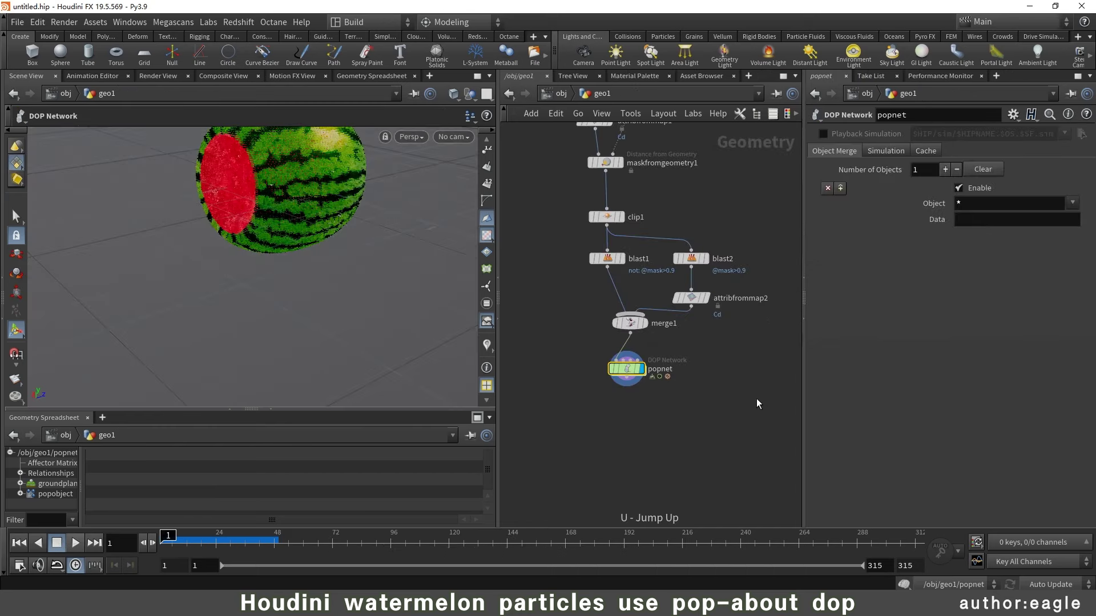
left_click(647, 324)
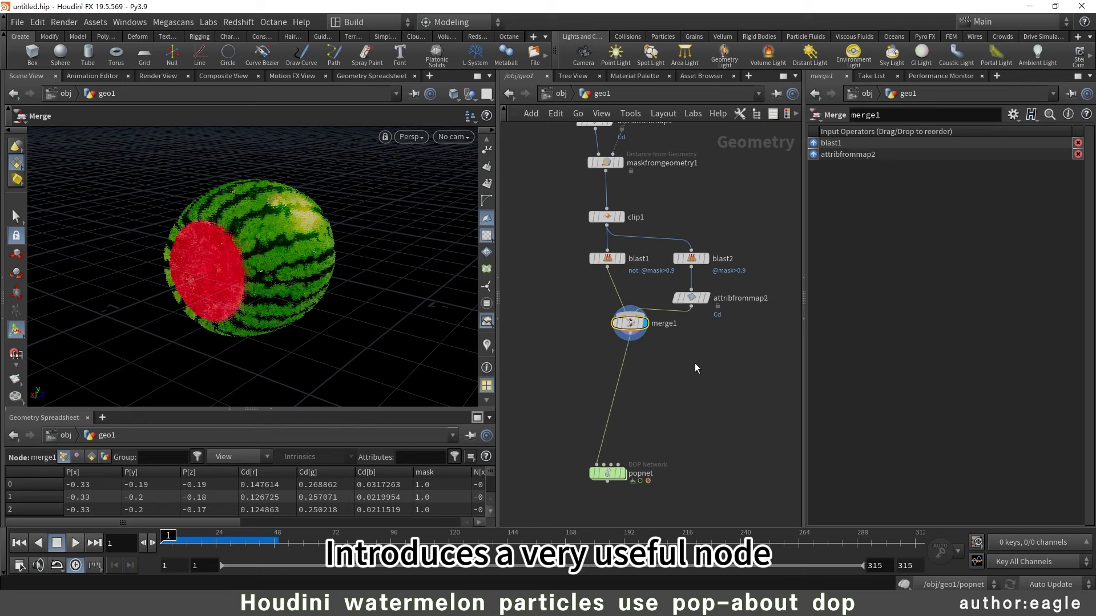
key("Tab")
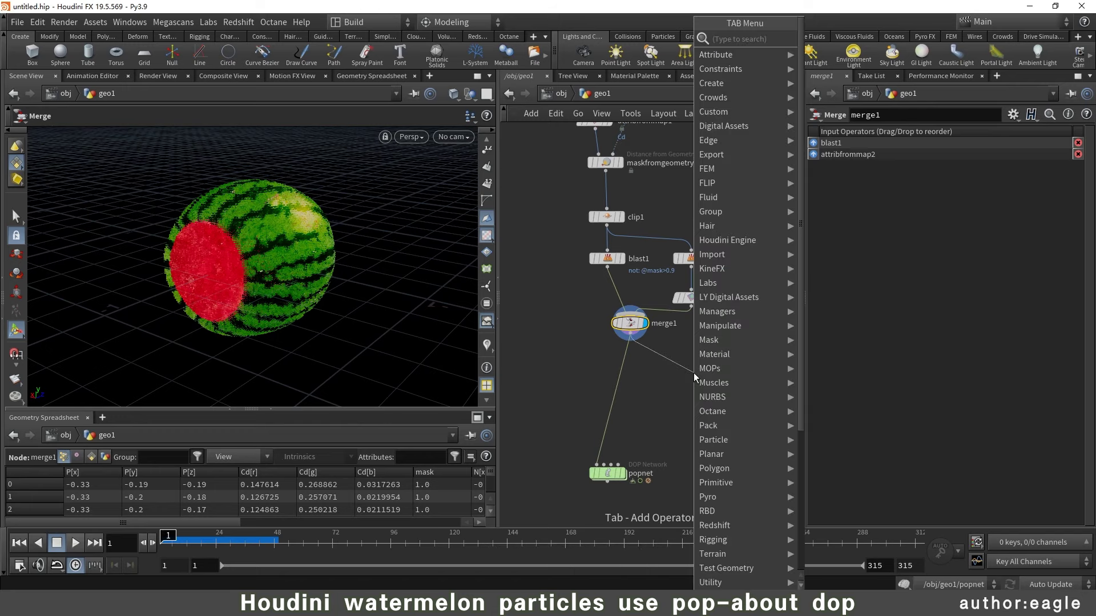
type("pyrosps")
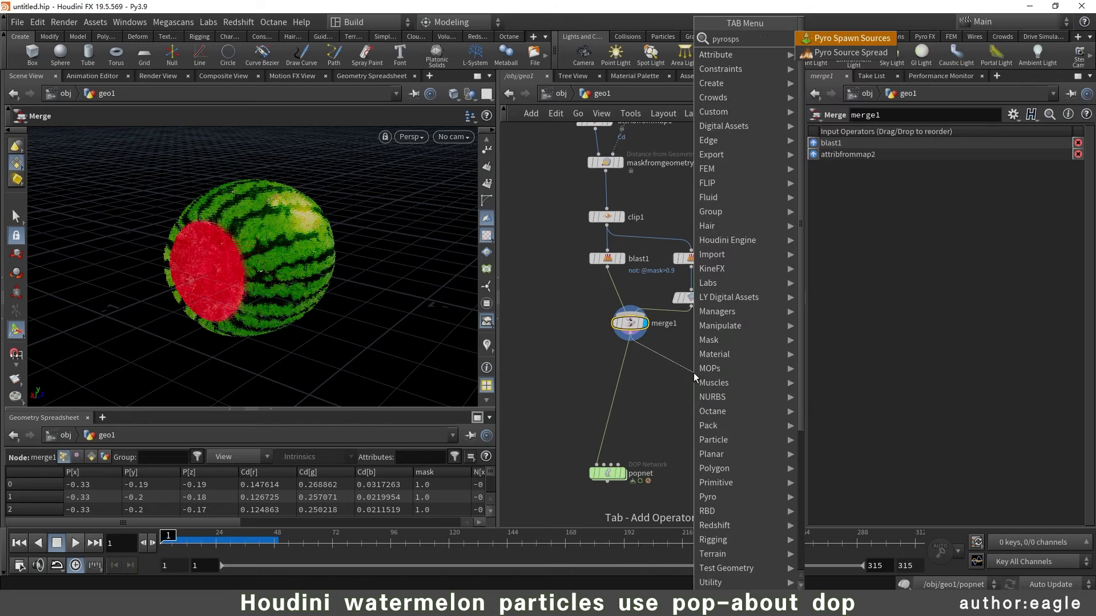
key("Down")
key("Return")
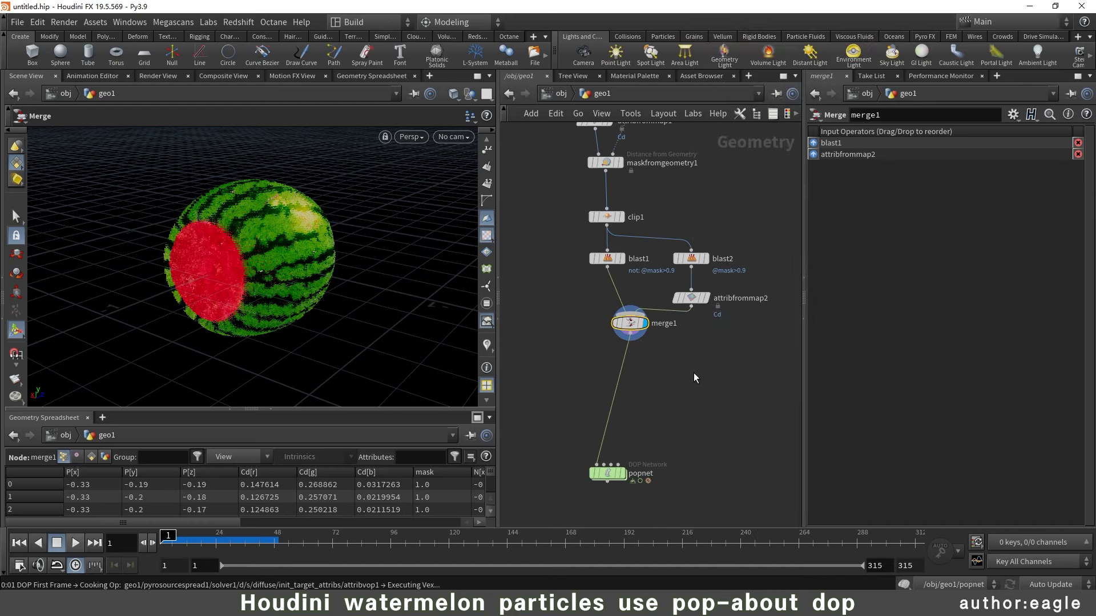
left_click(695, 374)
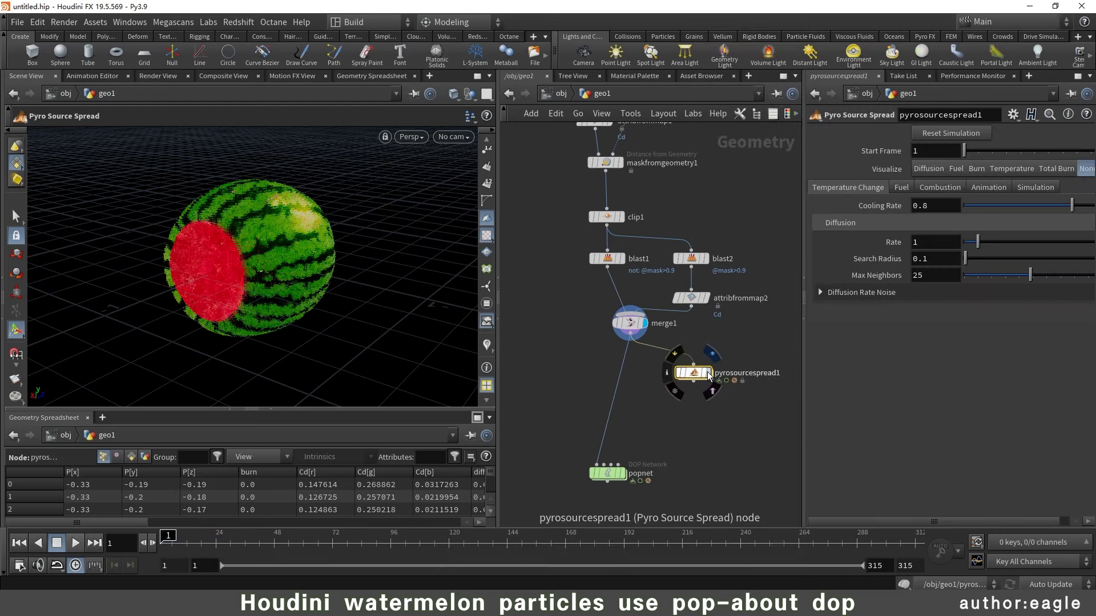
Display pyrosourcespread1 with Visualize set to Temperature and the temperature visualizer enabled
left_click(707, 373)
left_click_drag(803, 364, 762, 364)
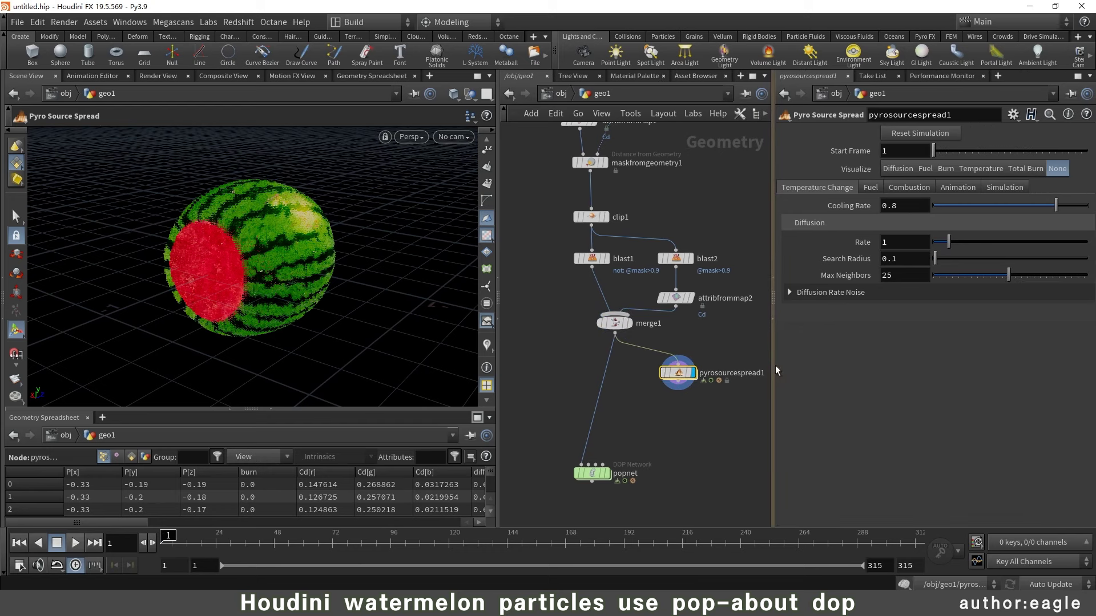
left_click(984, 166)
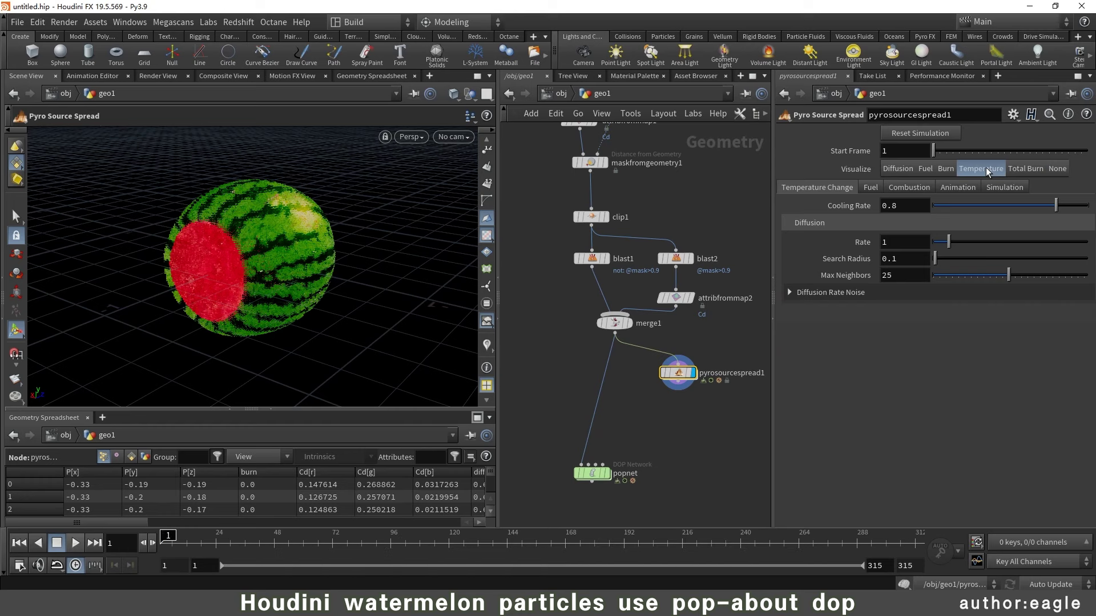
left_click(78, 543)
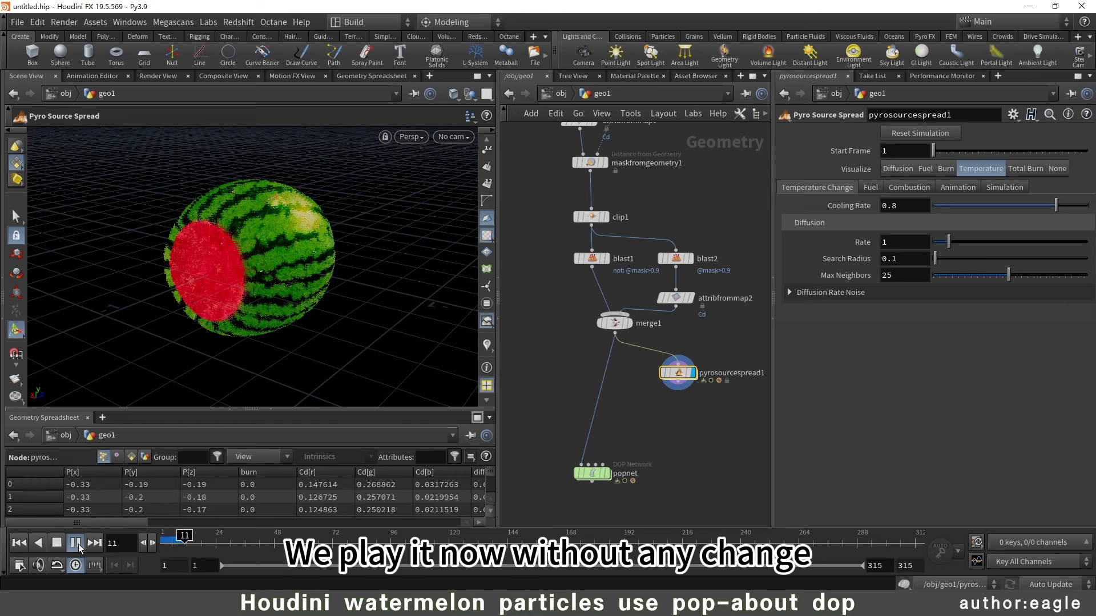
left_click(78, 543)
left_click(19, 542)
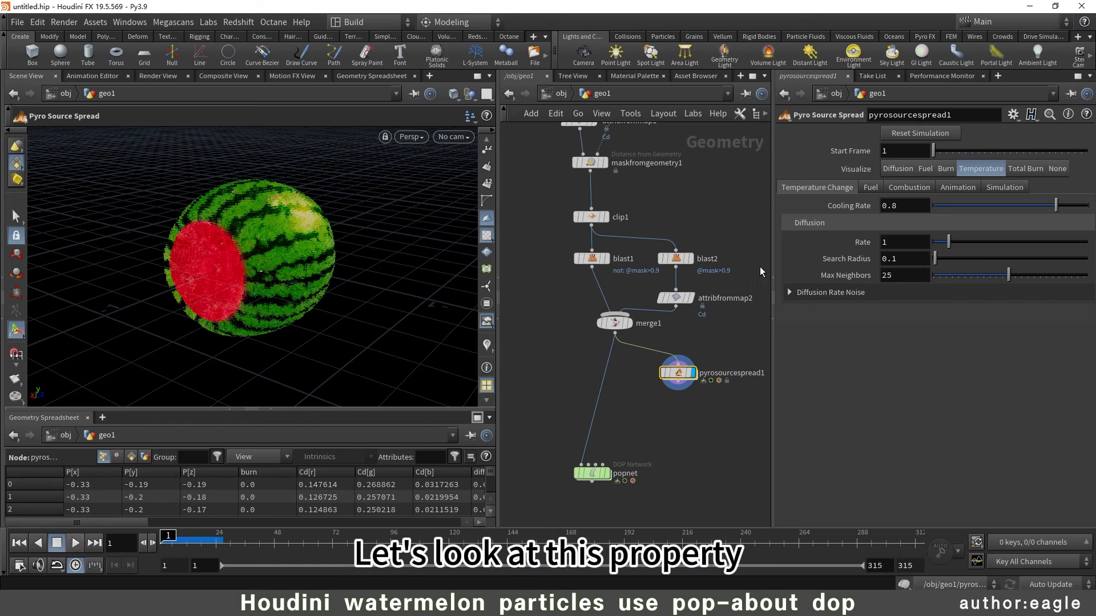
left_click(486, 346)
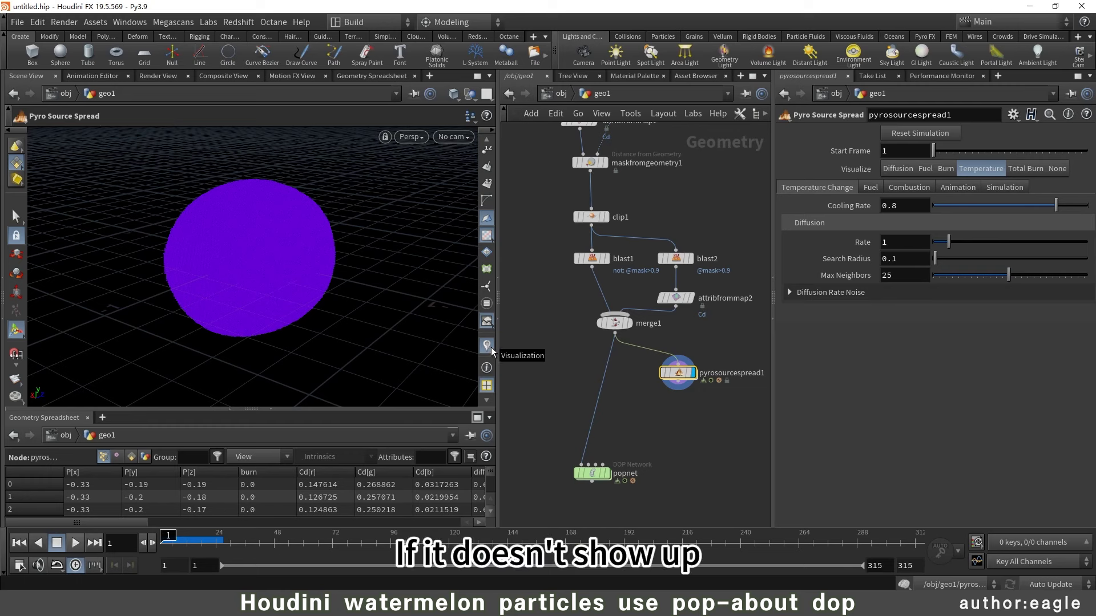
right_click(488, 350)
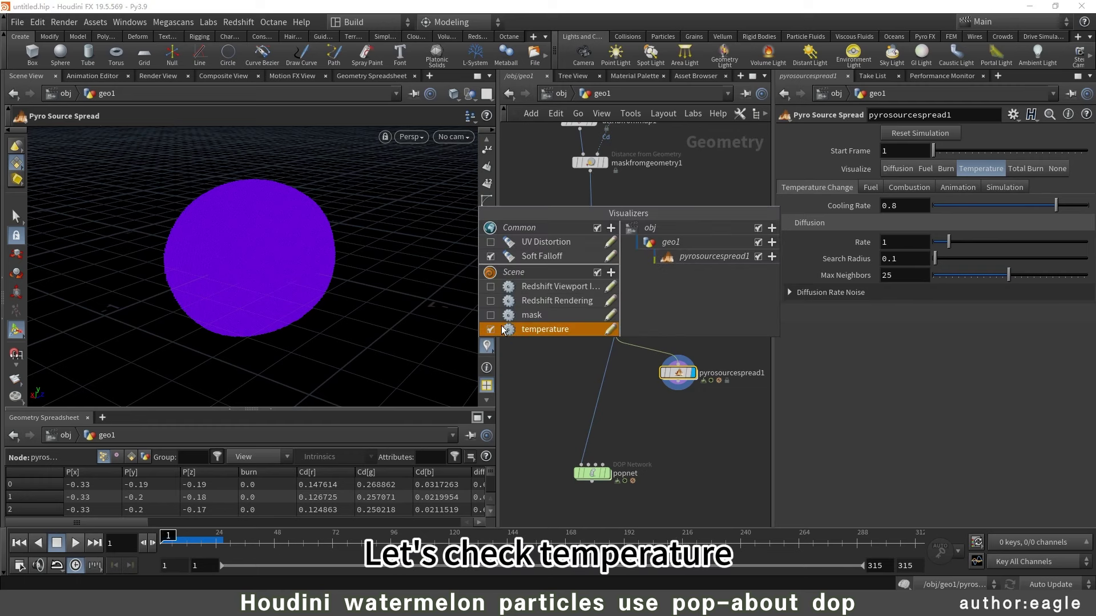
left_click_drag(168, 539, 167, 540)
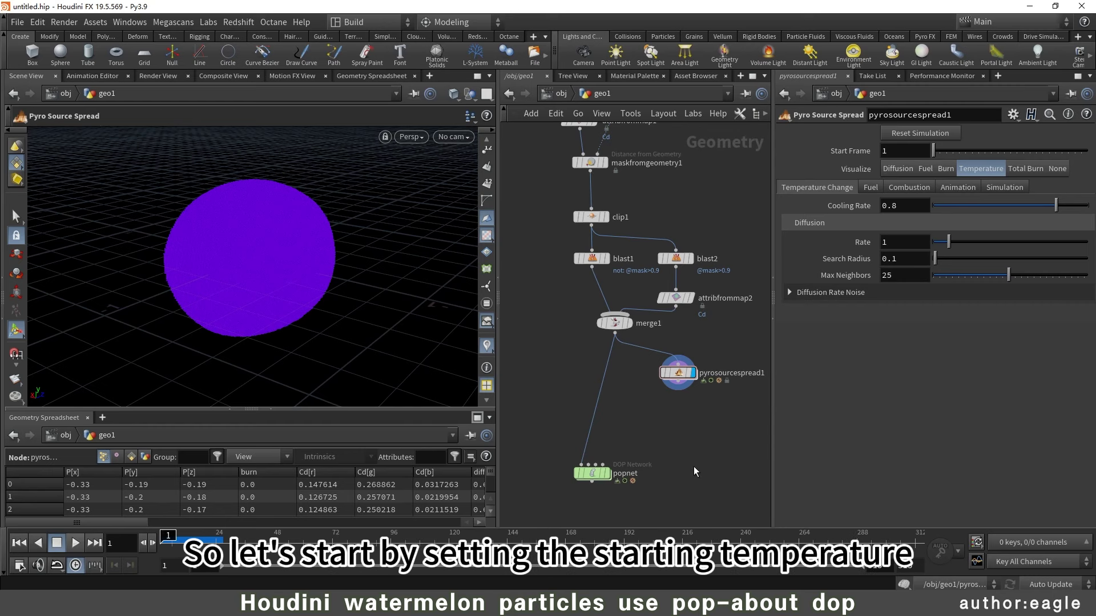
Insert an Attribute Wrangle between merge1 and pyrosourcespread1 and display it
key("Tab")
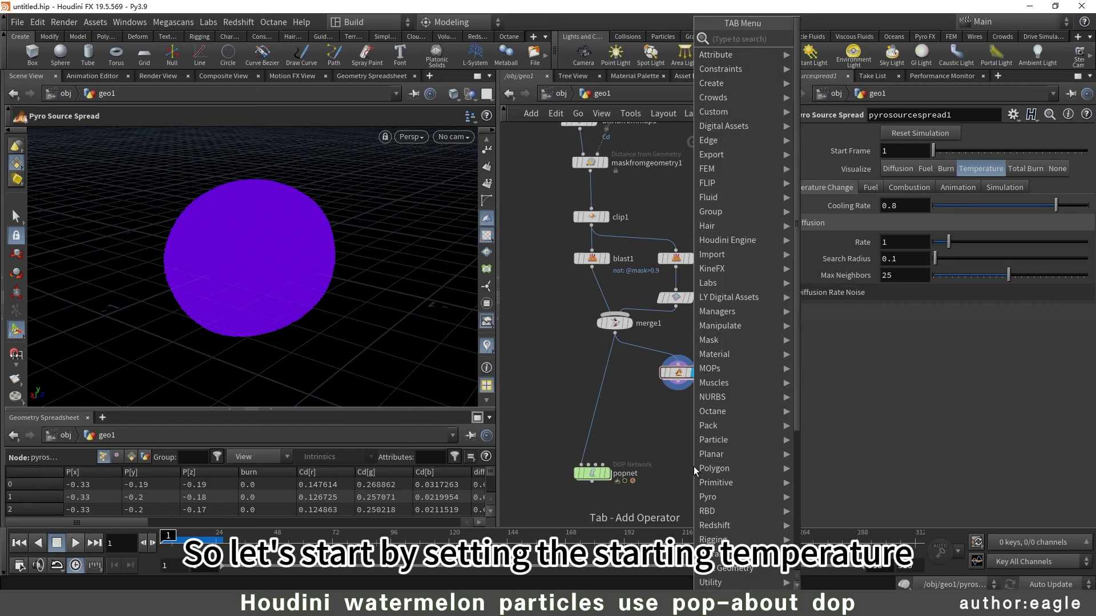
type("aw")
key("Return")
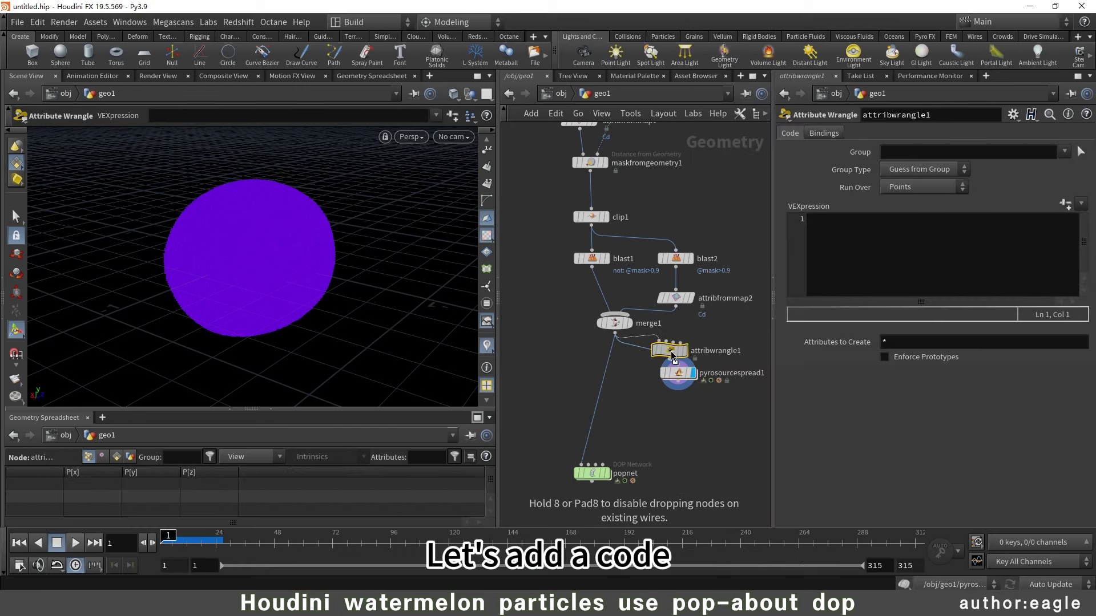
left_click(688, 350)
left_click(702, 355)
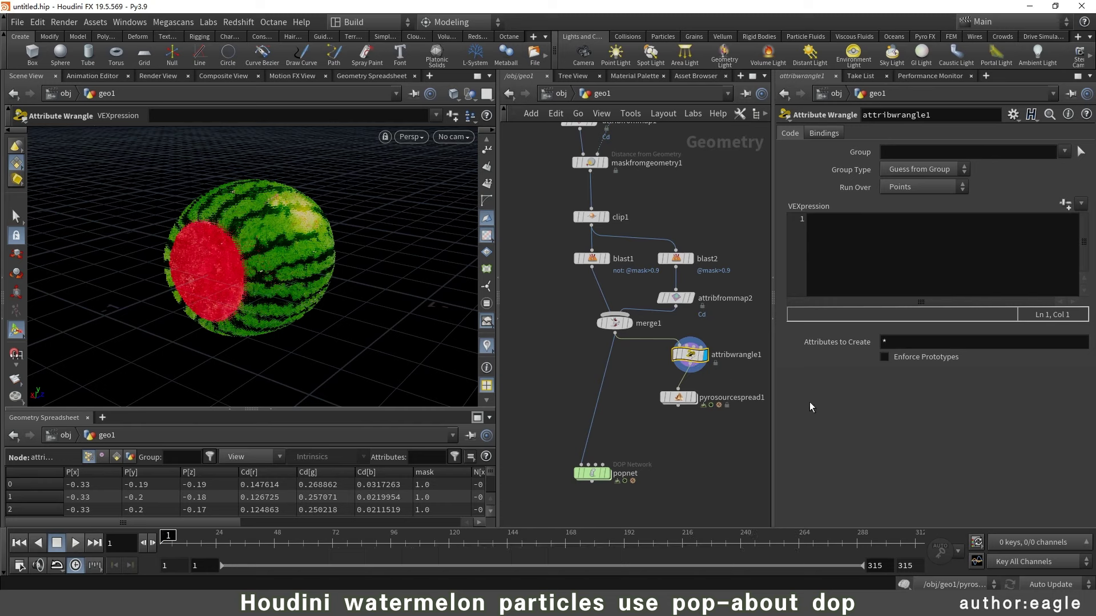
left_click(1080, 151)
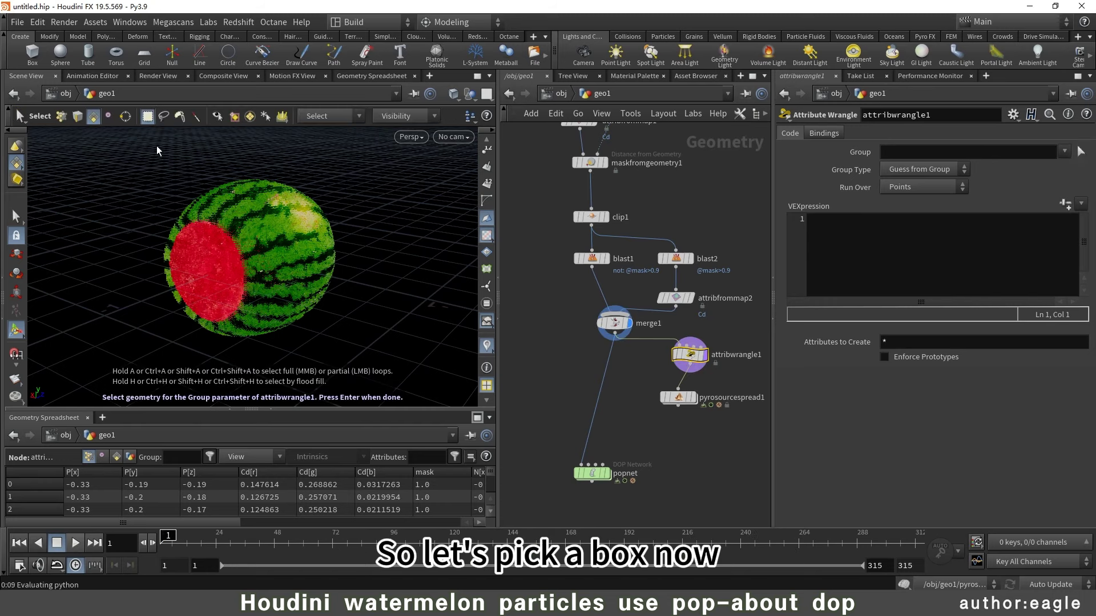
right_click(19, 166)
left_click(42, 171)
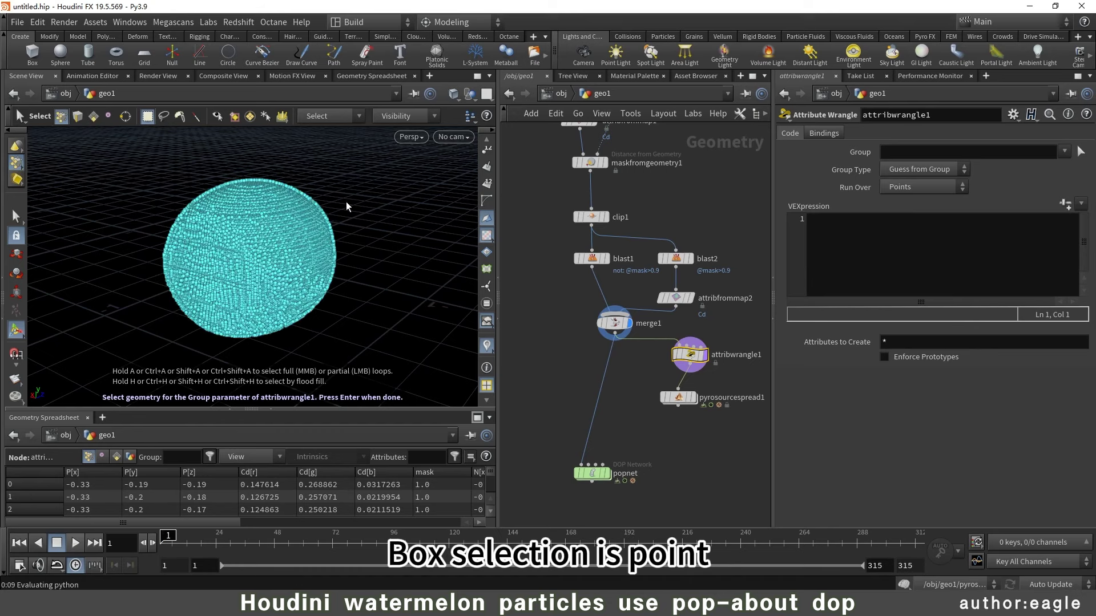
left_click(314, 203)
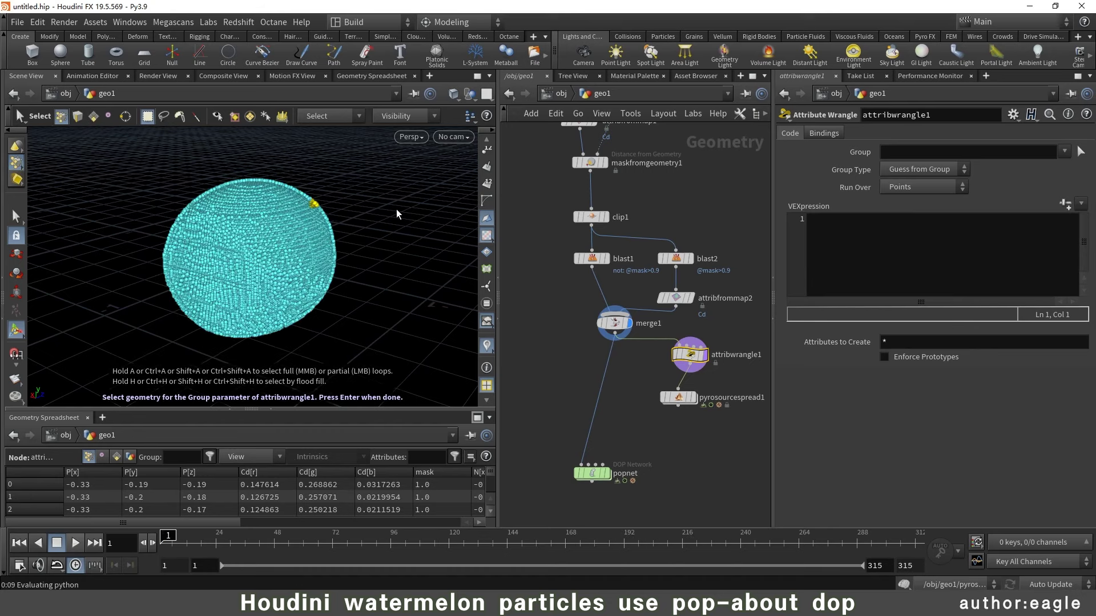
key("Return")
left_click(885, 233)
type("@t")
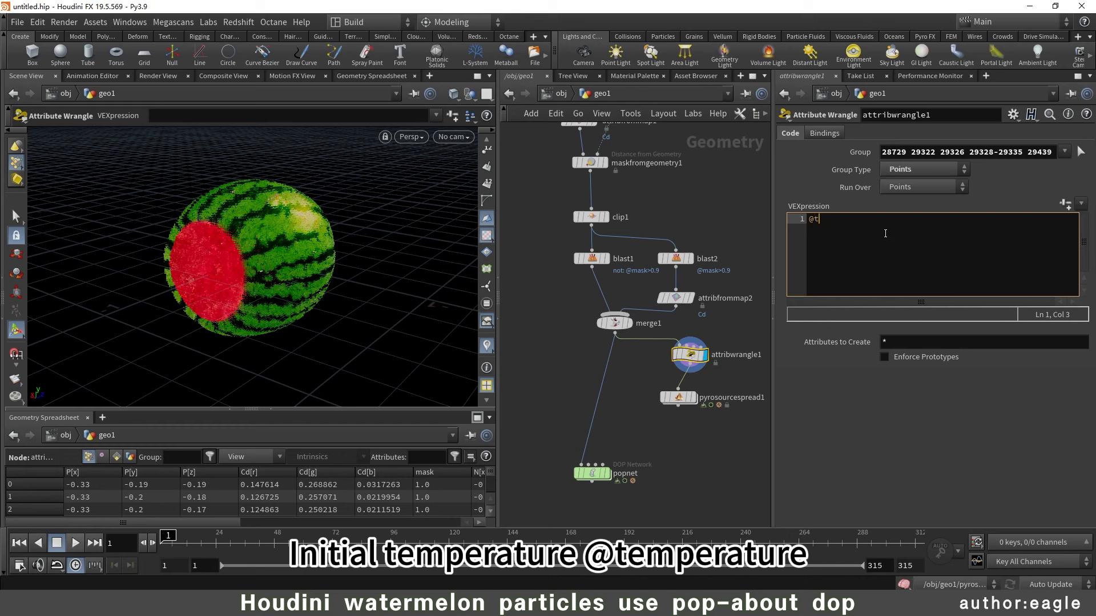
type("emperature=10;")
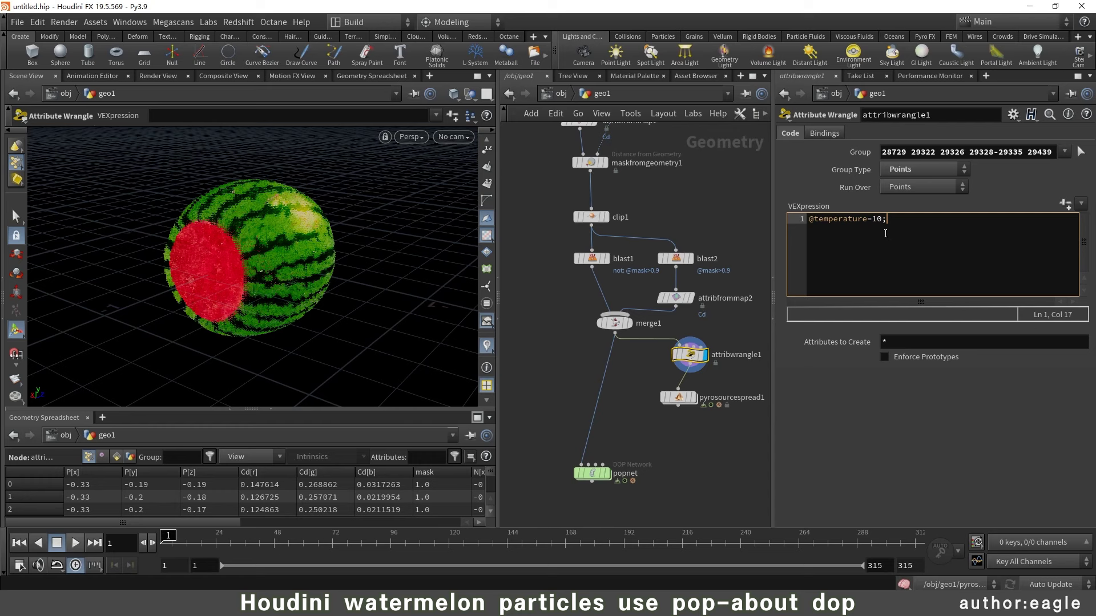
left_click(385, 298)
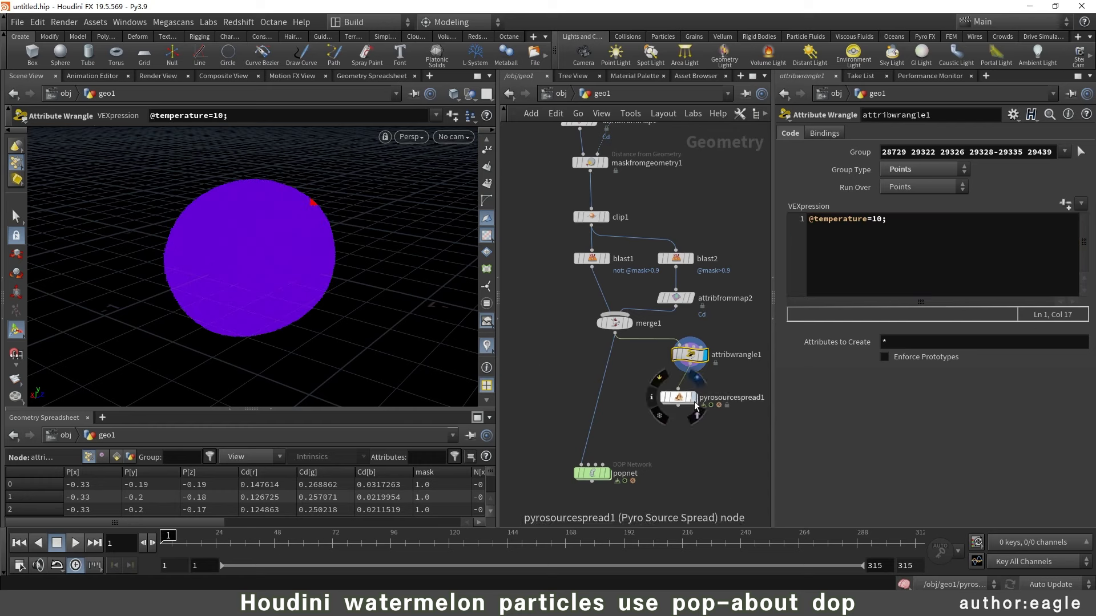
Set pyrosourcespread1's Cooling Rate to 0 and replay to watch the heat spread
left_click(677, 398)
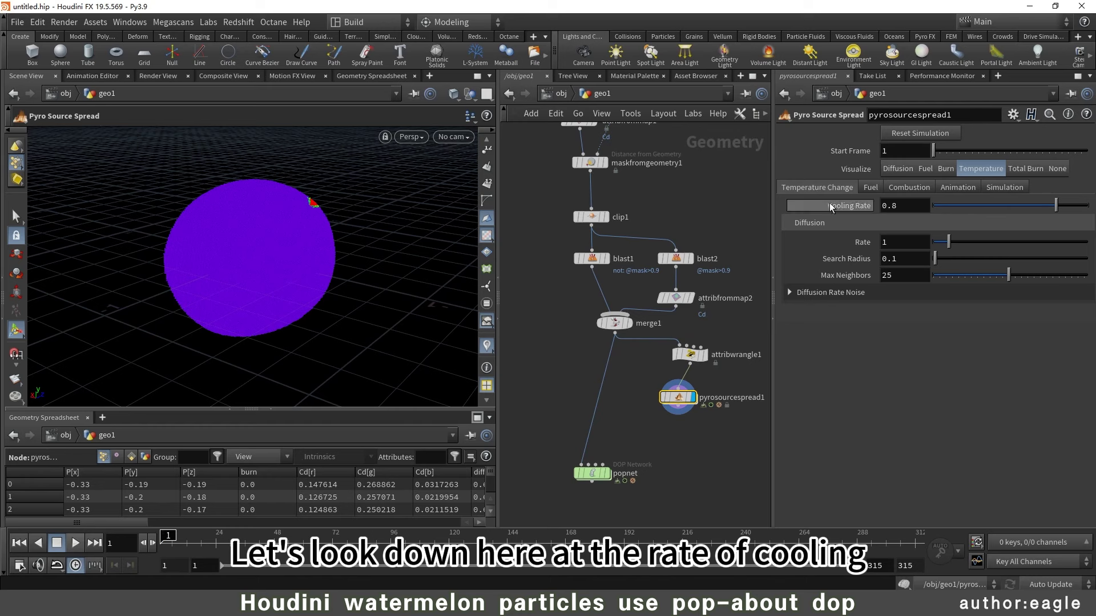
type("0")
key("Return")
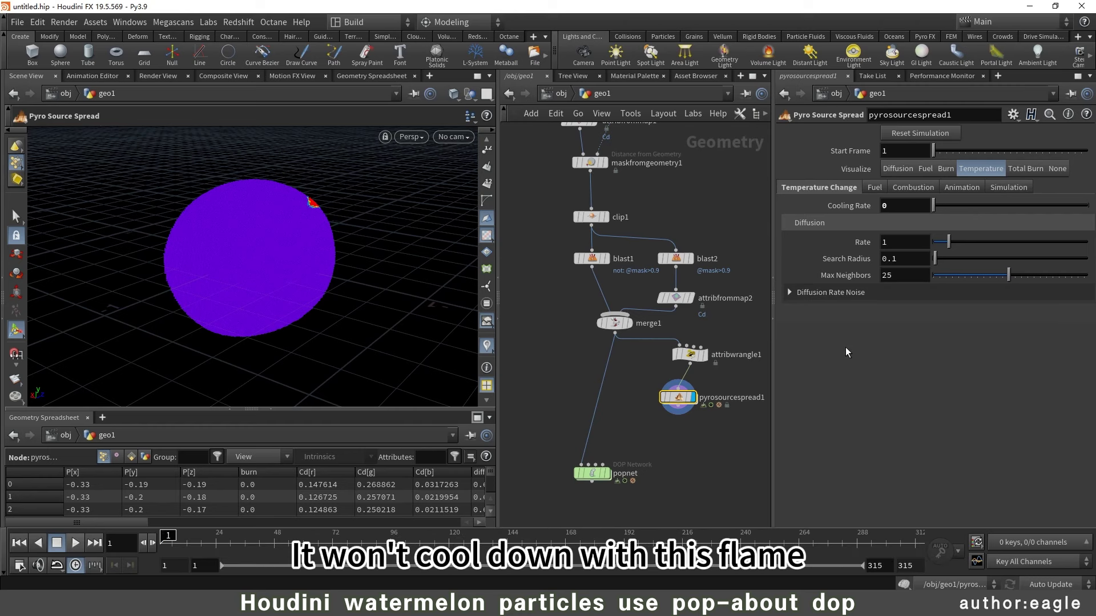
left_click(80, 544)
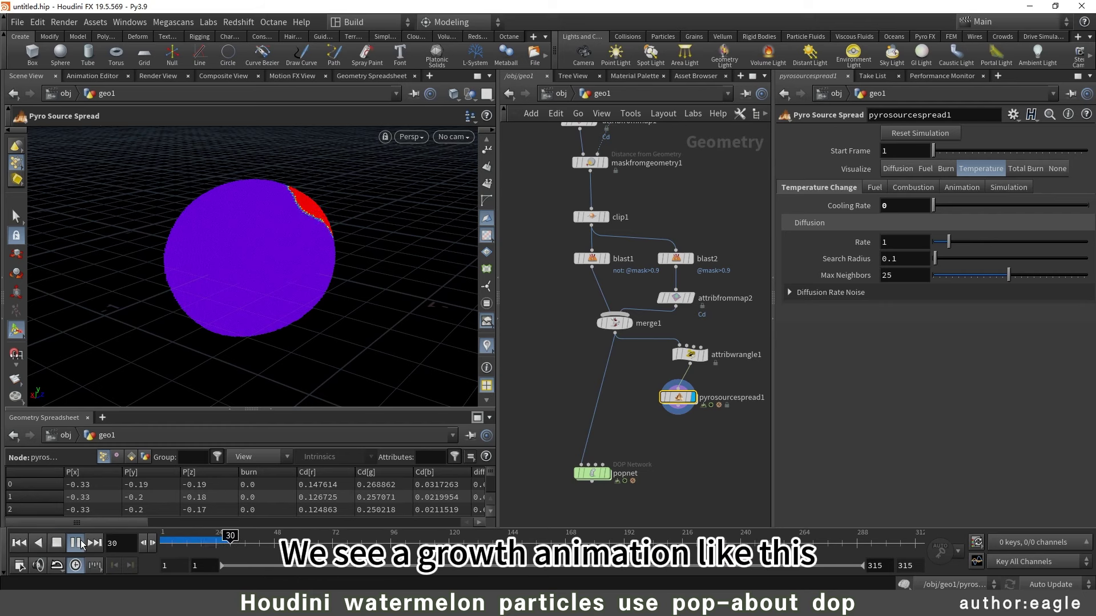
left_click(57, 544)
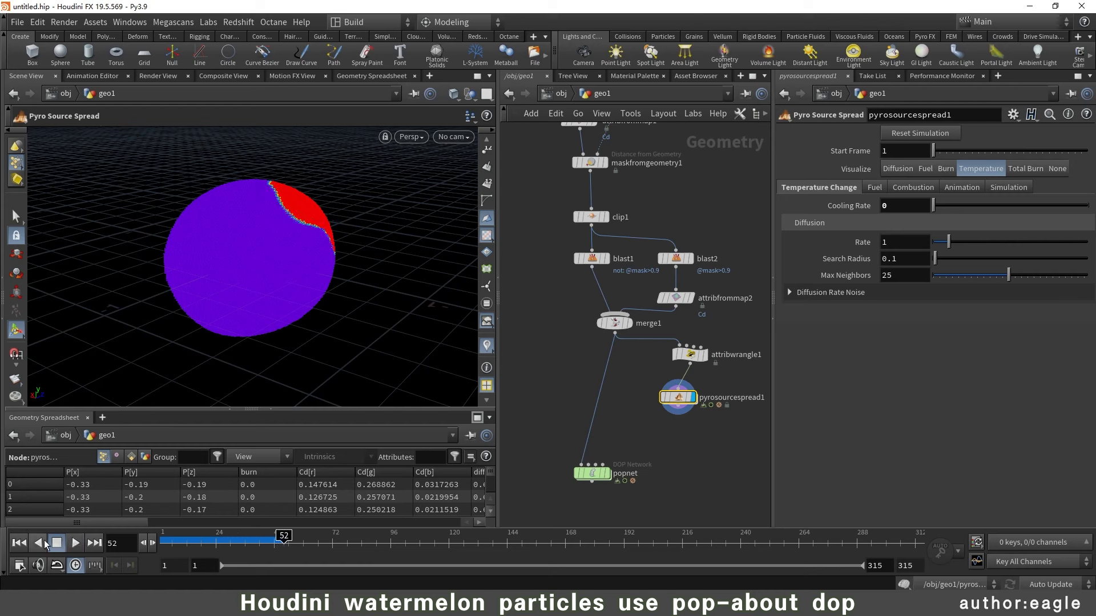
left_click(19, 543)
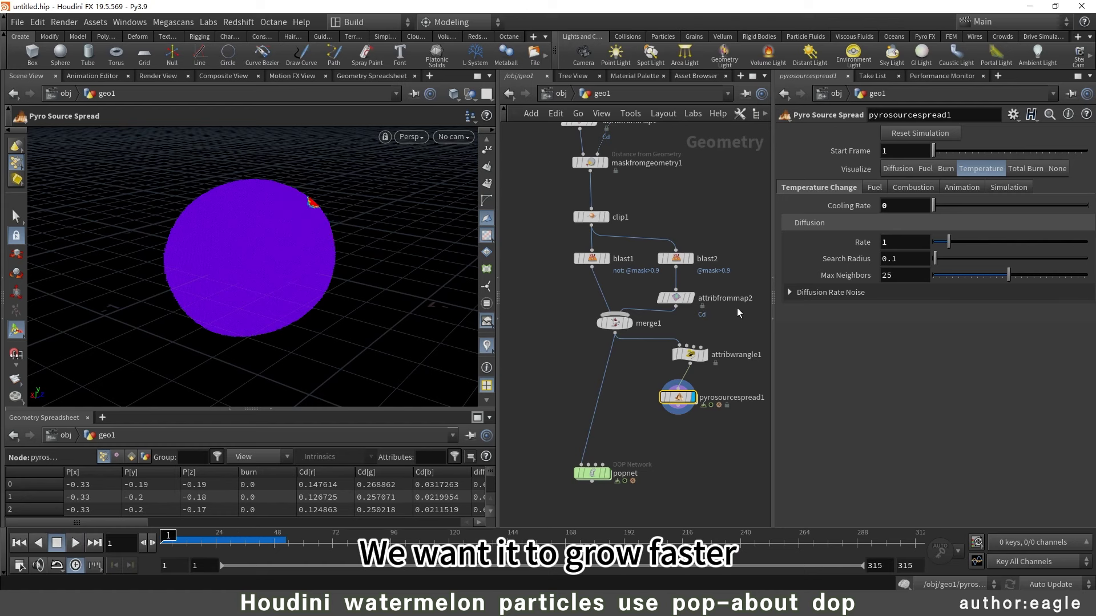
Set Search Radius to 0.2 and Rate to 2, then replay the faster spread
double_click(888, 259)
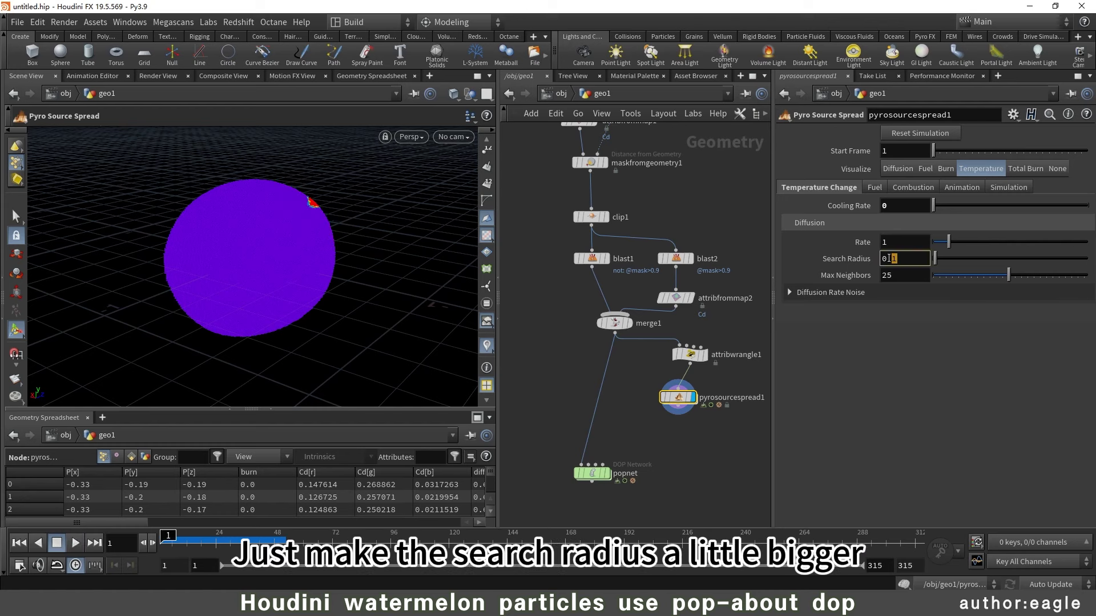
type("0.2")
key("Return")
double_click(904, 242)
type("2")
key("Return")
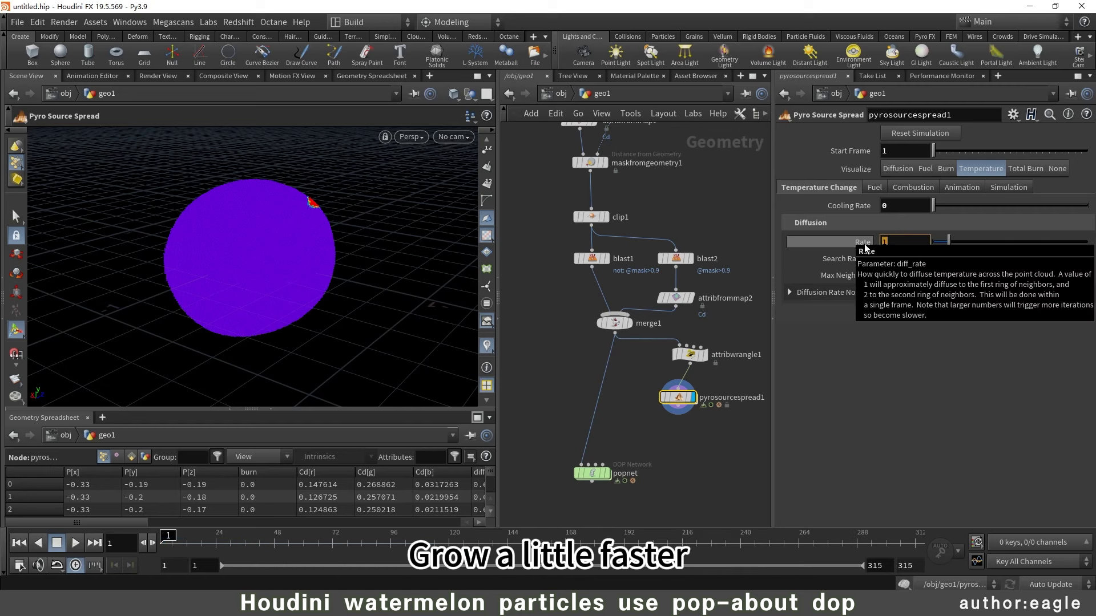
left_click(74, 543)
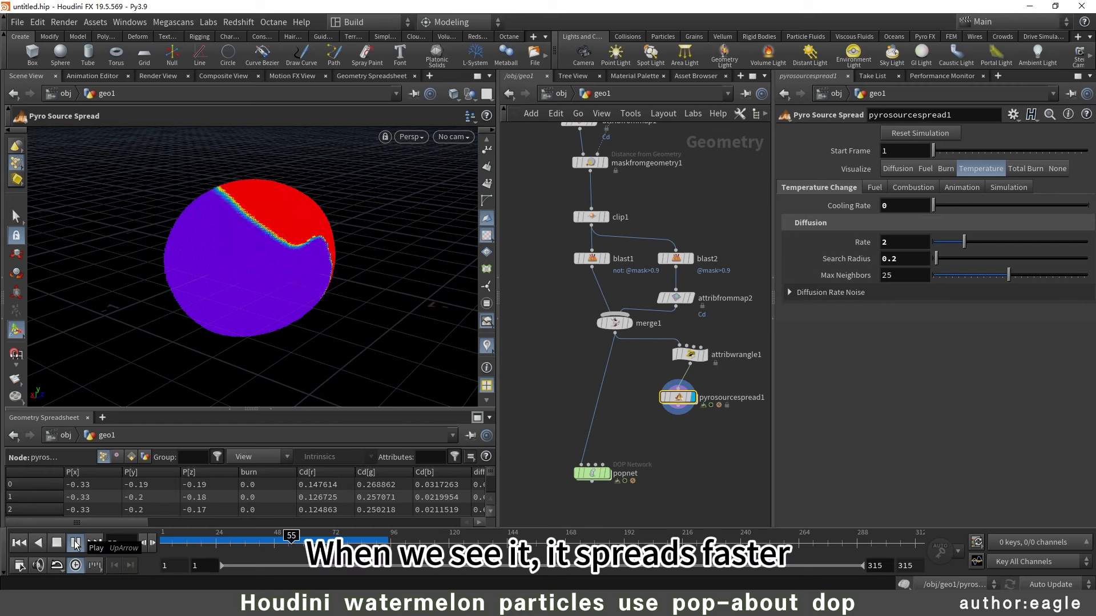
left_click(74, 543)
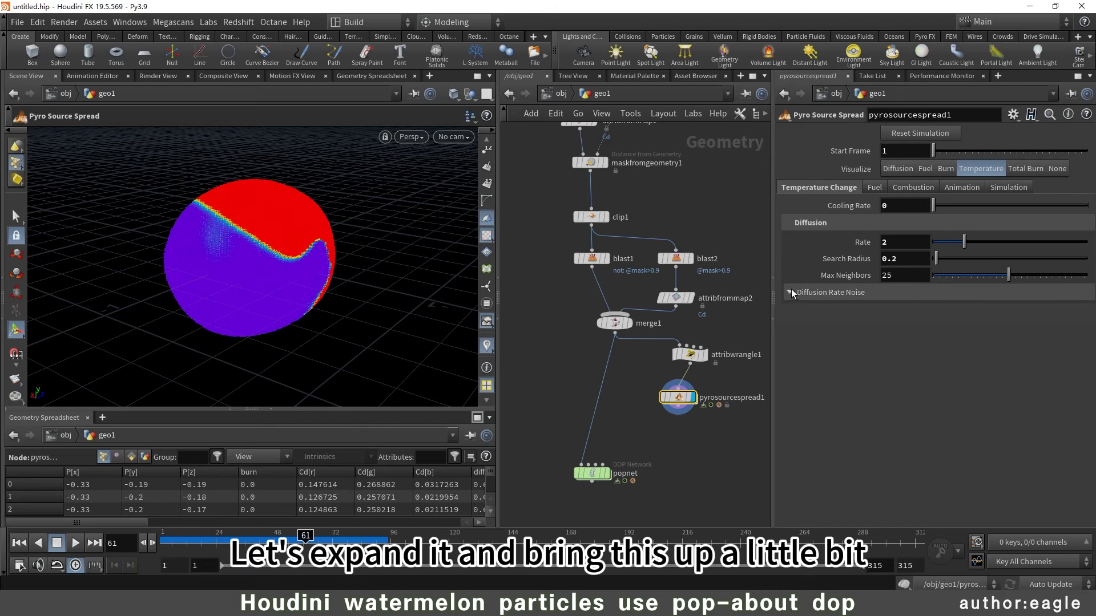
Enable Diffusion Rate Noise, adjust its remap curve, and replay the spread
left_click(791, 290)
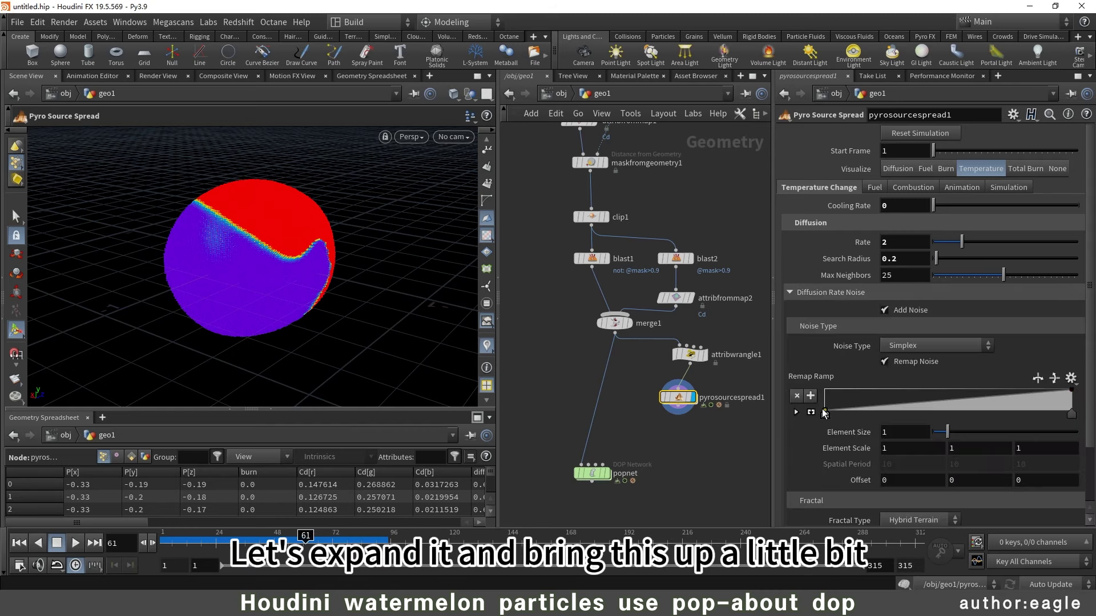
left_click(824, 412)
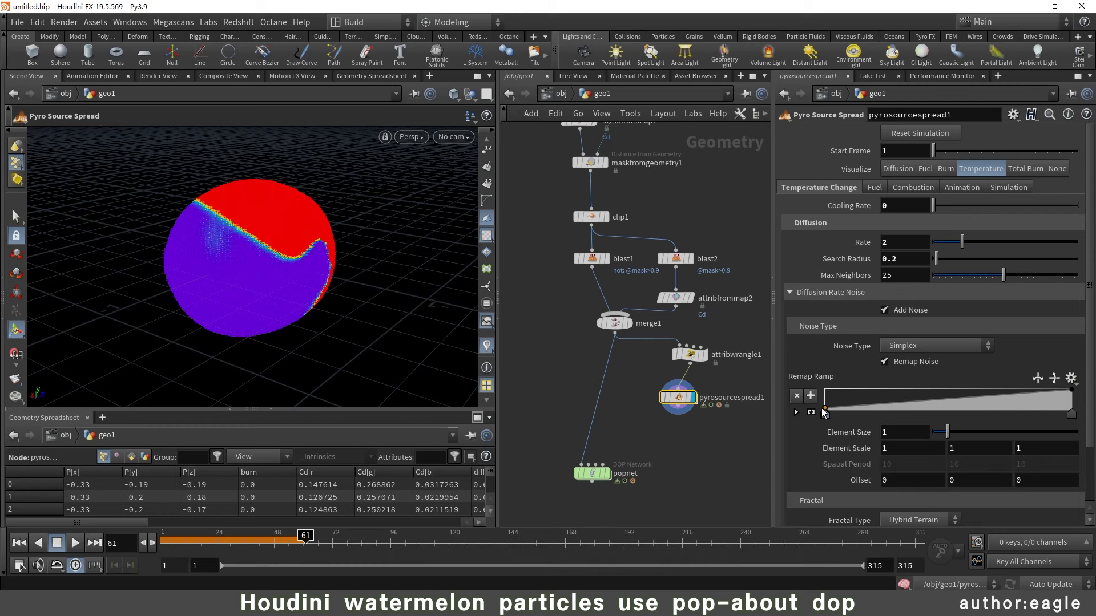
left_click(24, 543)
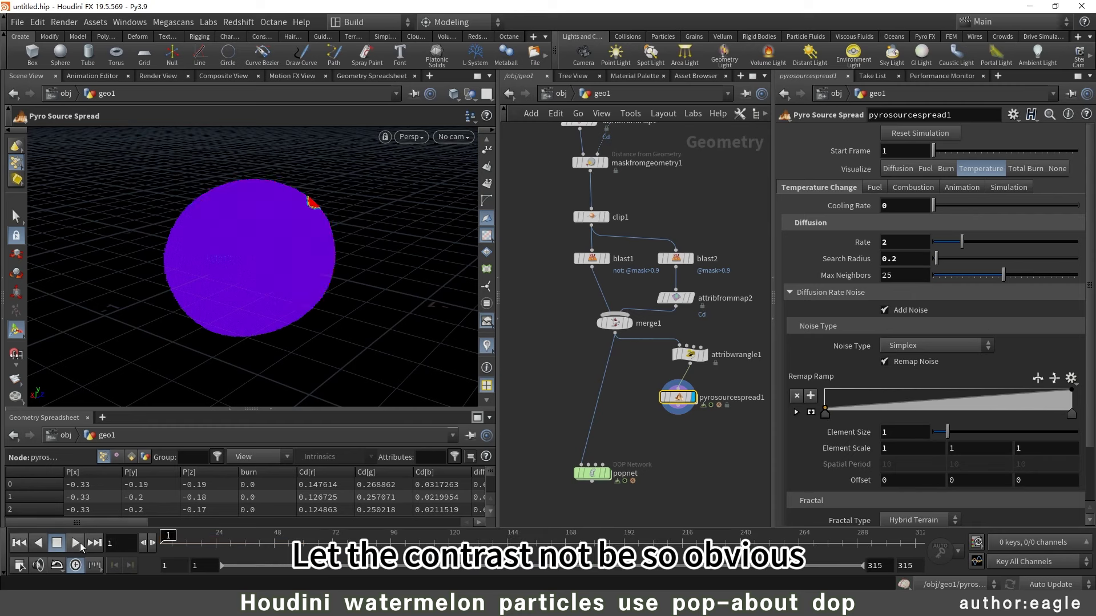
left_click(79, 544)
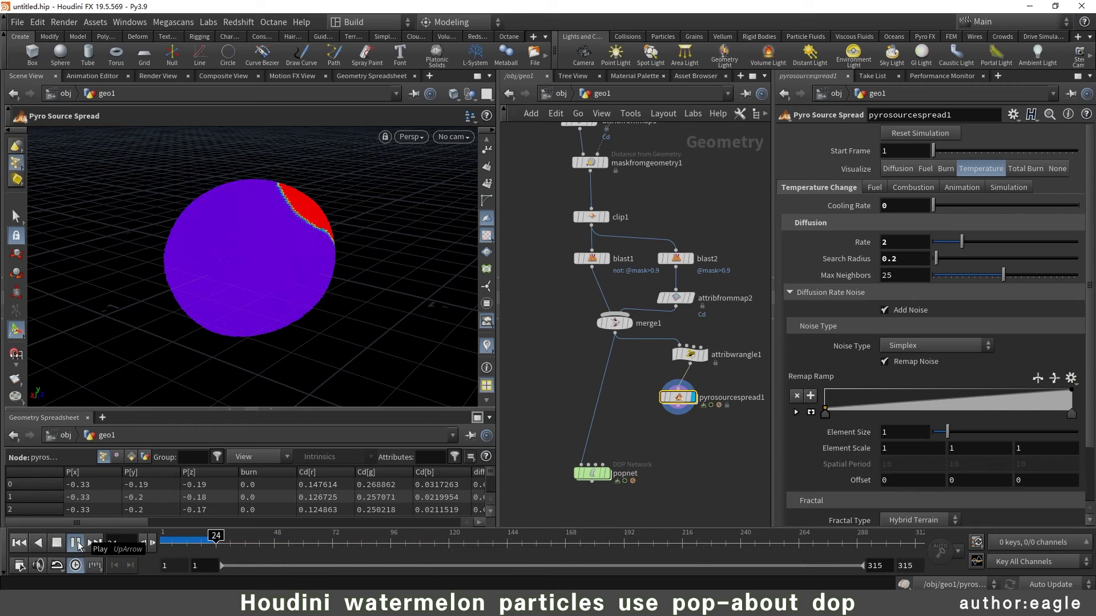
left_click_drag(273, 537, 313, 537)
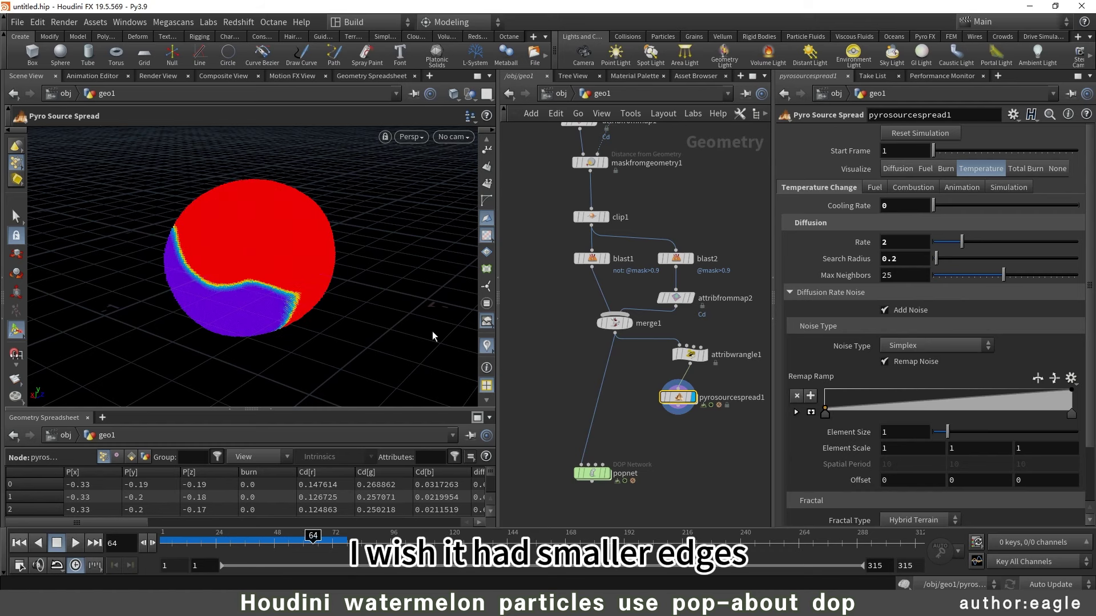
Set the noise Element Size to 0.5 and play the spread
left_click(899, 432)
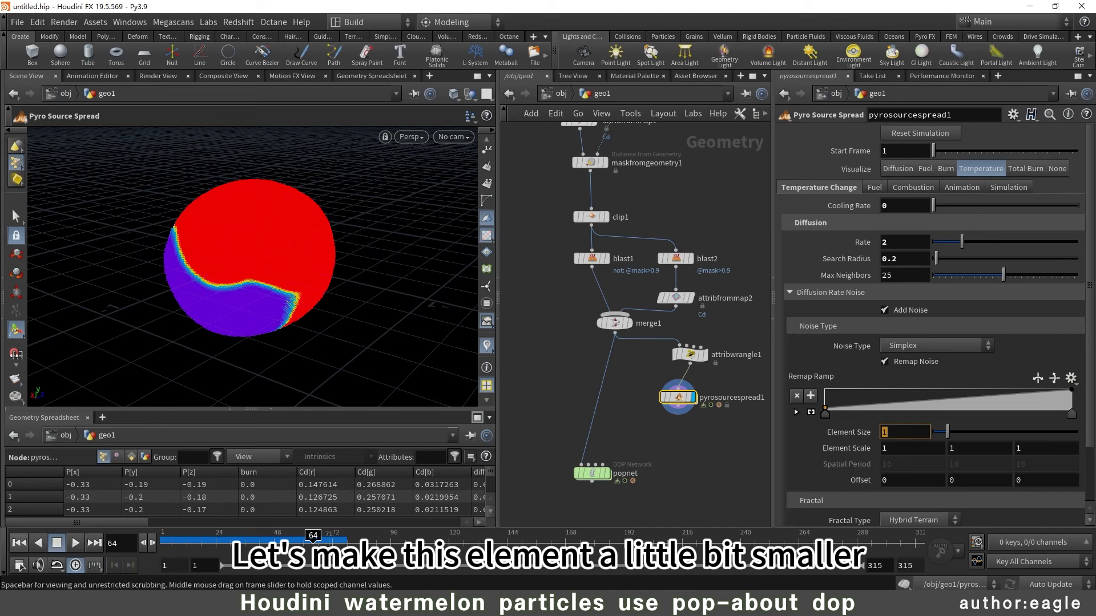
type("0.5")
key("Return")
left_click(75, 543)
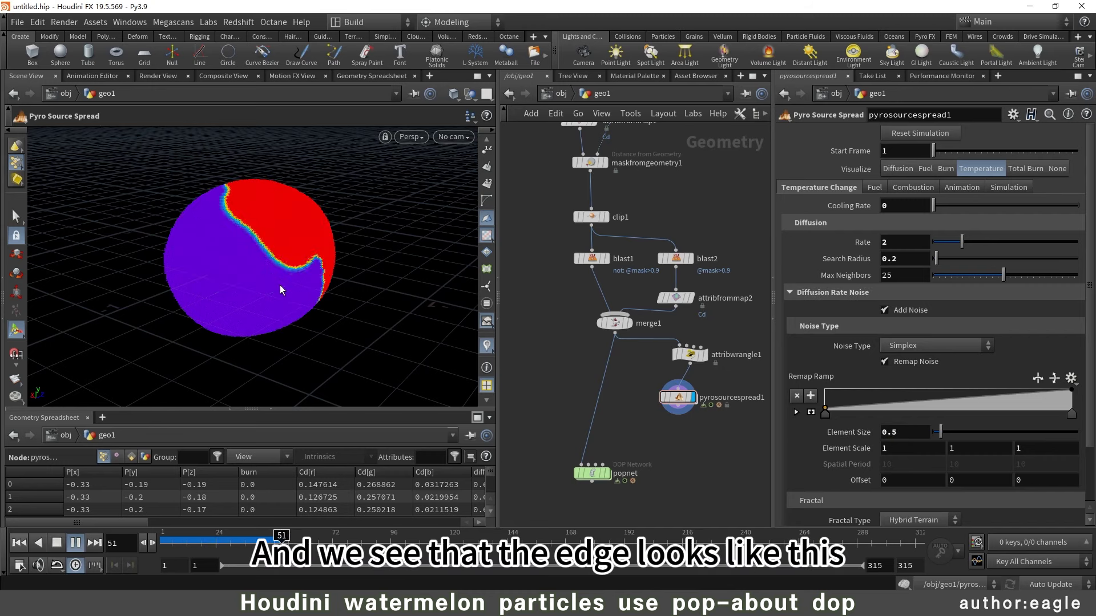
left_click_drag(166, 536, 137, 533)
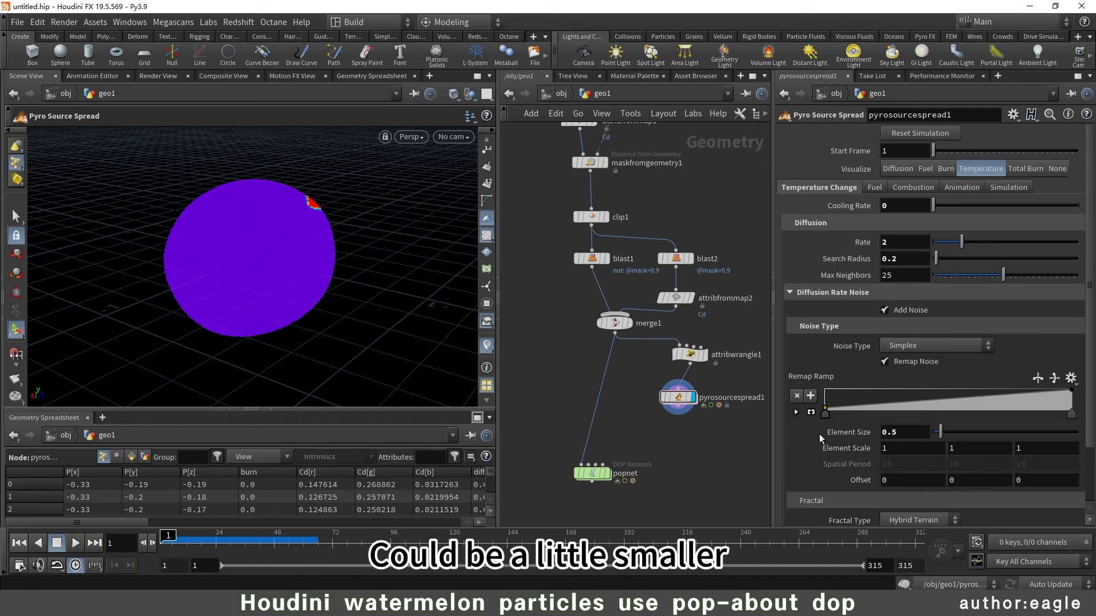
Change the noise Element Size to 0.2 and replay the spread from frame 1
type("2")
key("Return")
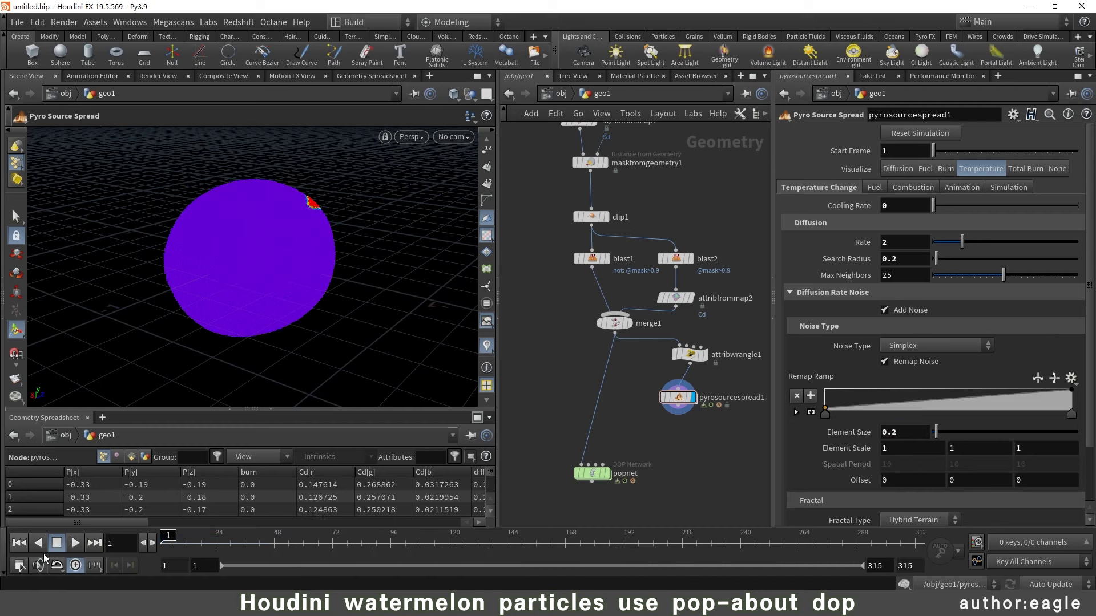
left_click(75, 543)
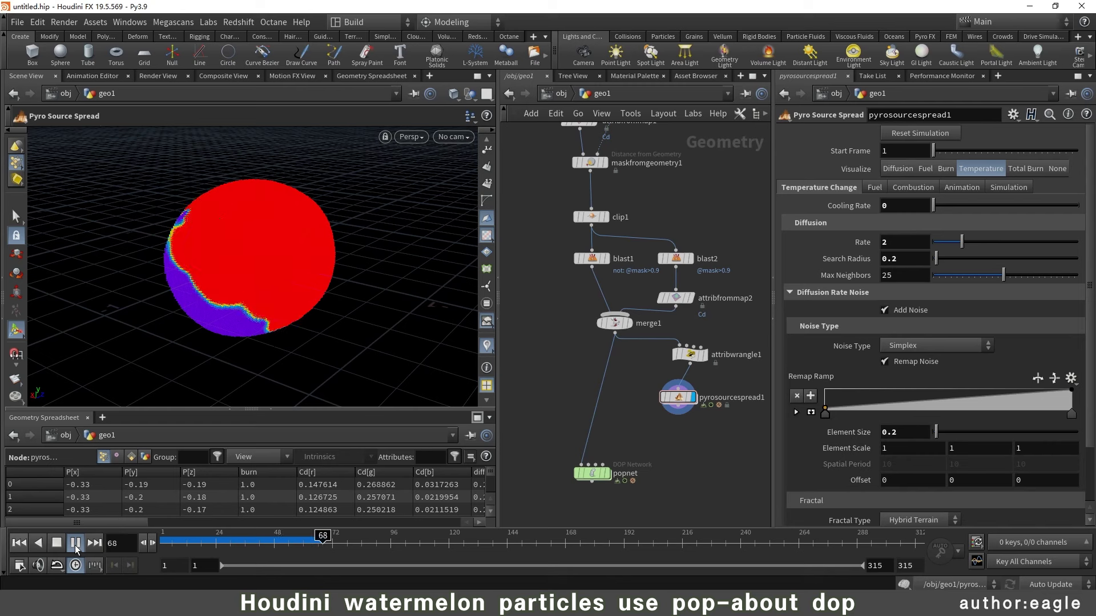
key("ctrl+Left")
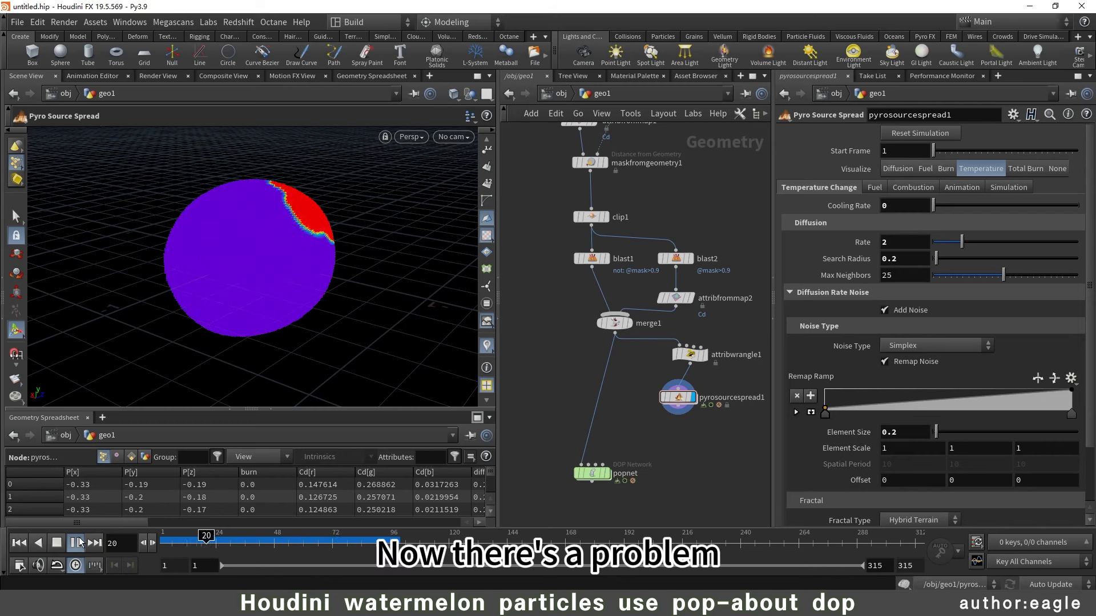
left_click(75, 542)
Set pointsfromvolume1's Point Separation to 0.011, then view attribwrangle1's output
left_click(697, 363)
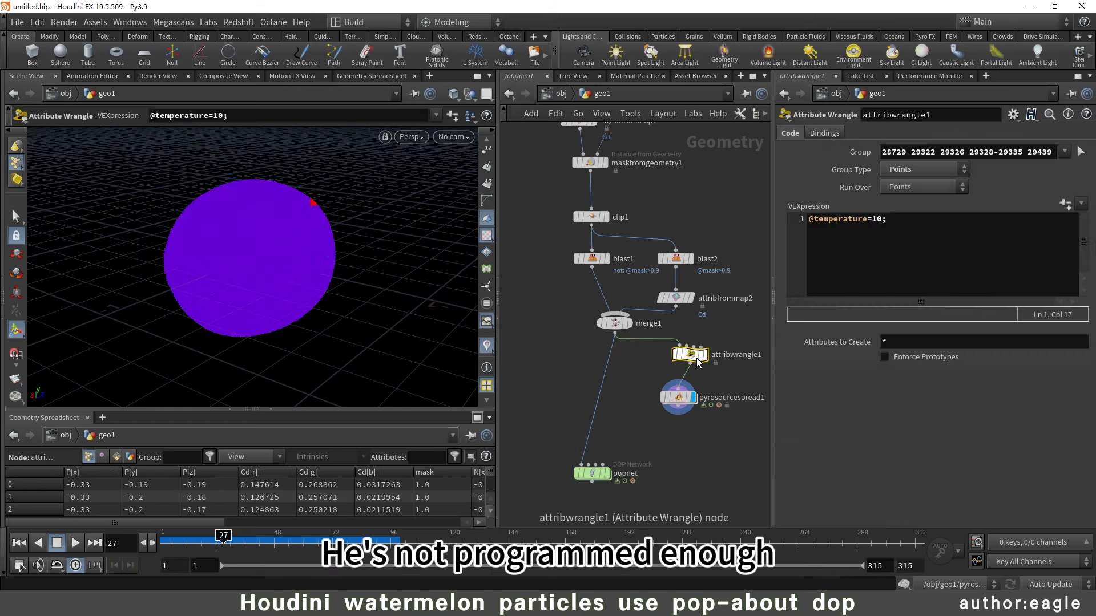
middle_click_drag(701, 155, 691, 248)
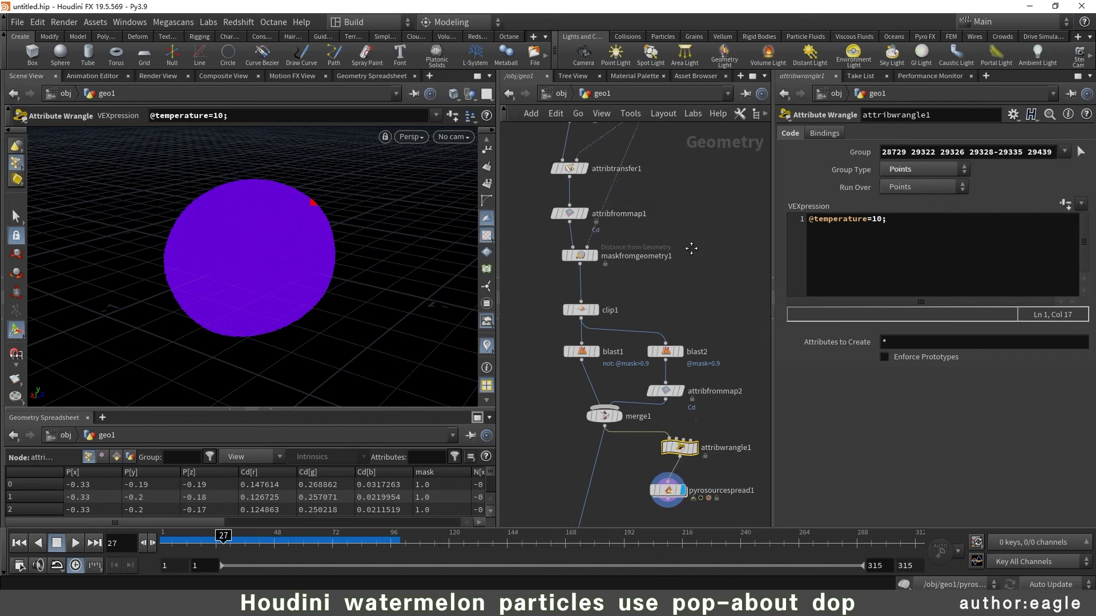
middle_click_drag(580, 174, 590, 218)
left_click(582, 159)
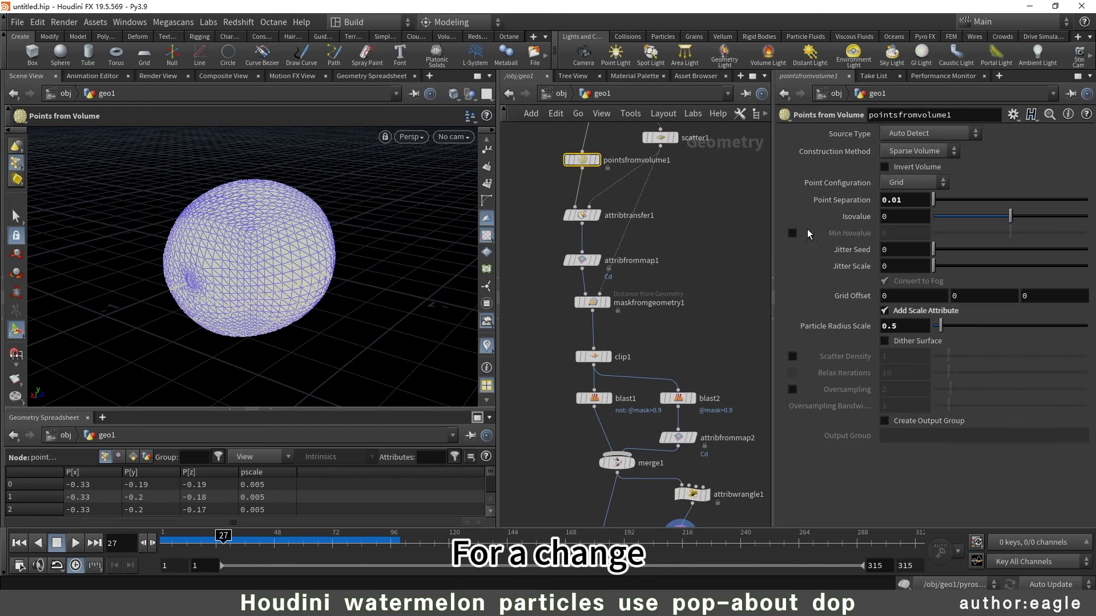
left_click(899, 201)
type("1")
key("Return")
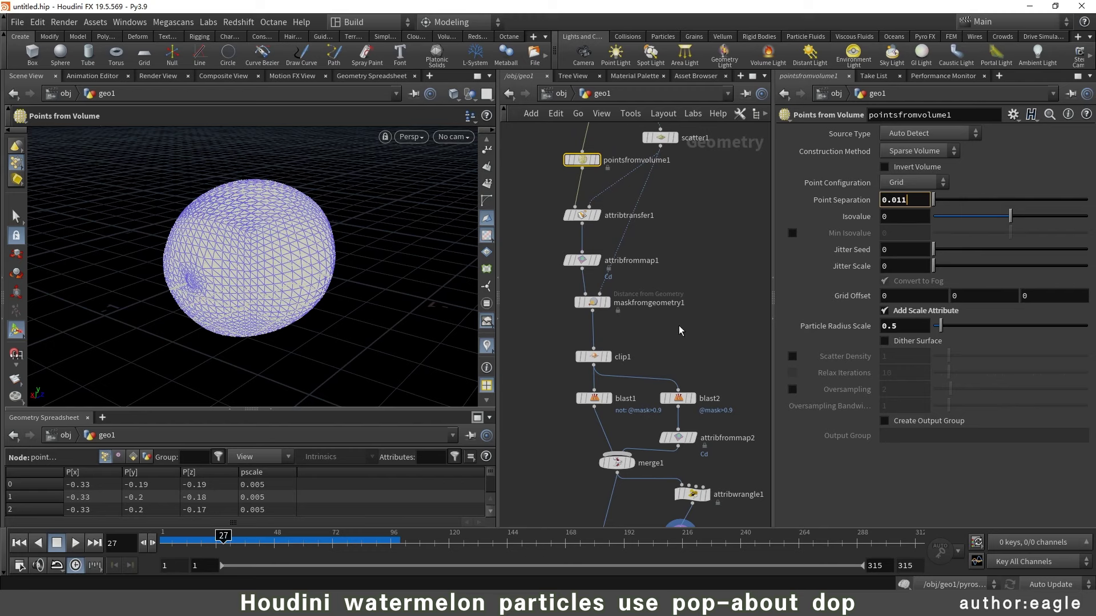
middle_click_drag(713, 503, 715, 330)
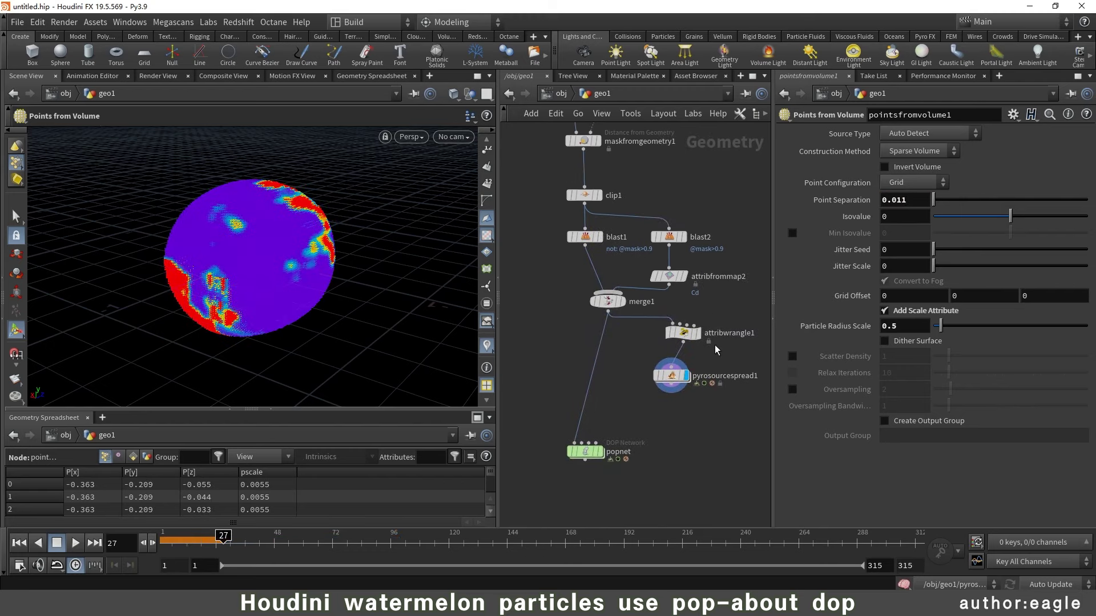
left_click(684, 335)
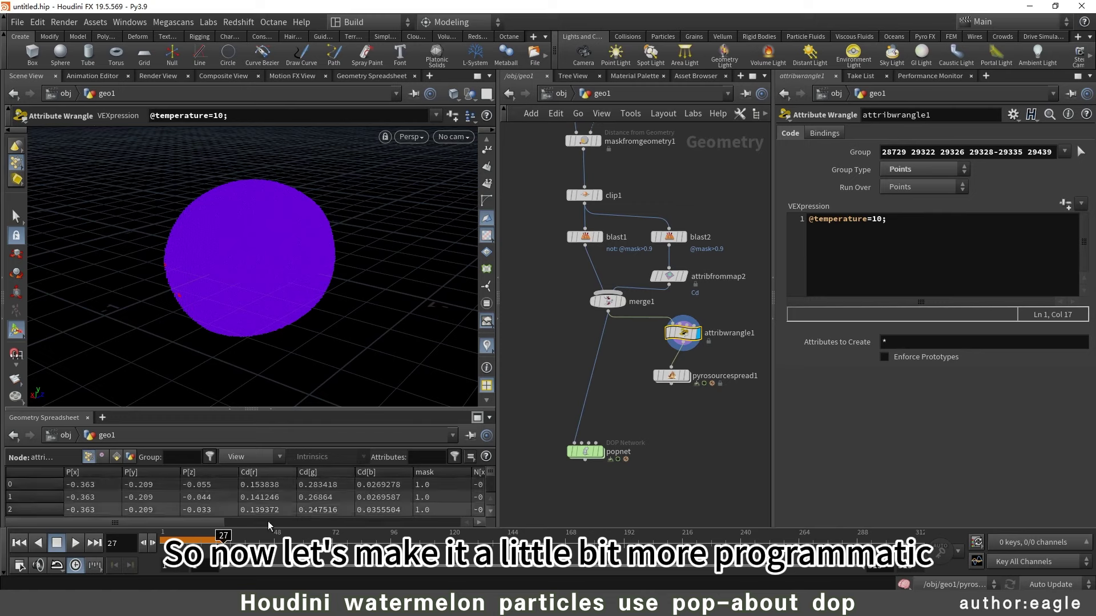
Add a new Sphere node to the geo1 network
key("Tab")
type("sph")
key("Return")
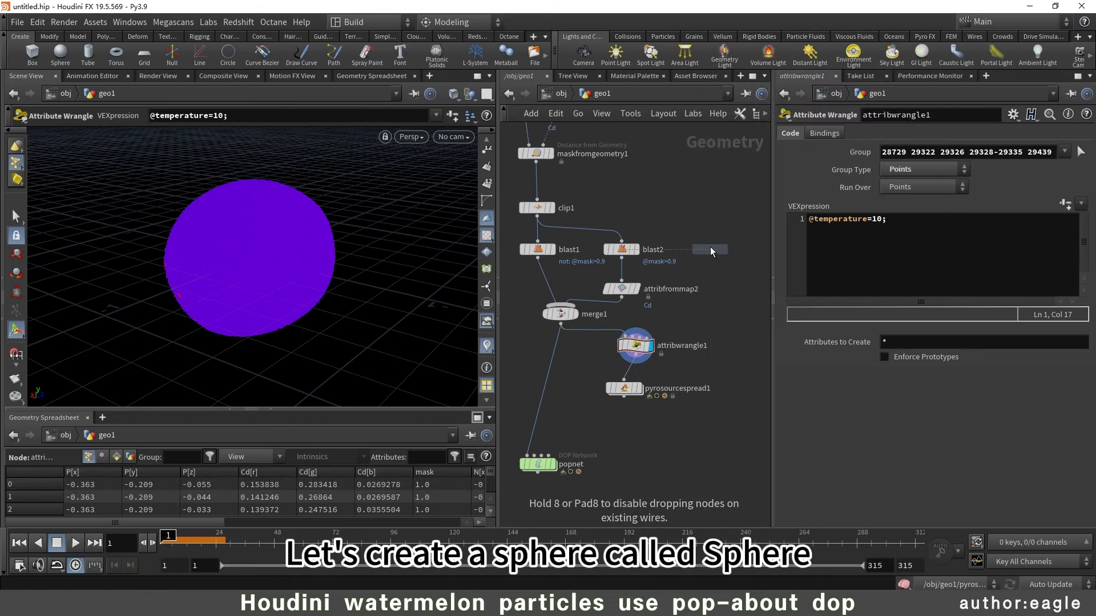
left_click(710, 249)
Add a Transform after the sphere with Uniform Scale 0.1, and display merge1
key("Tab")
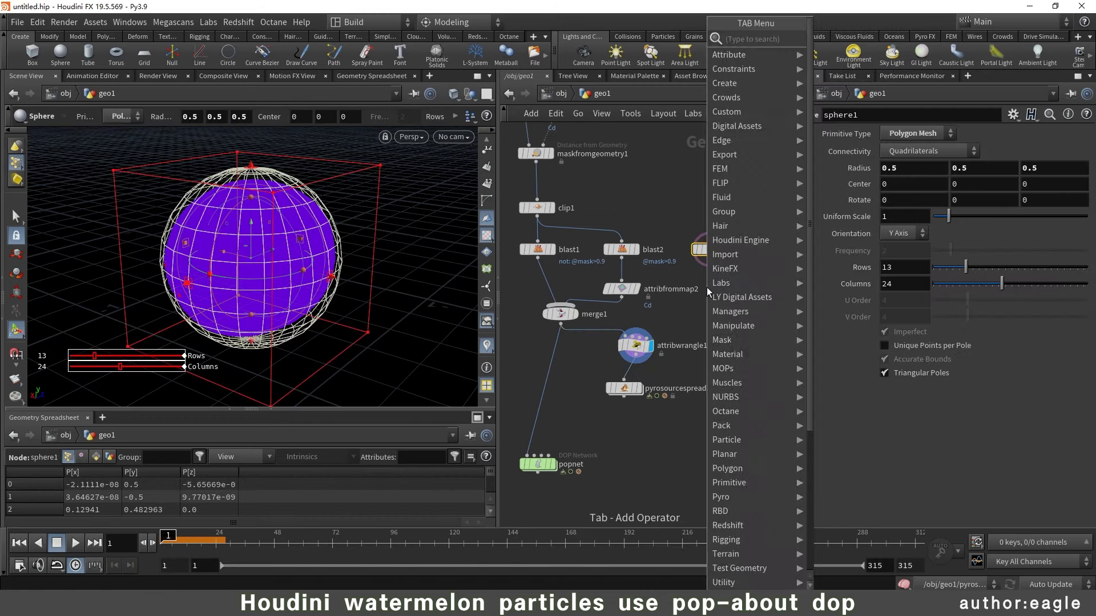
type("trans")
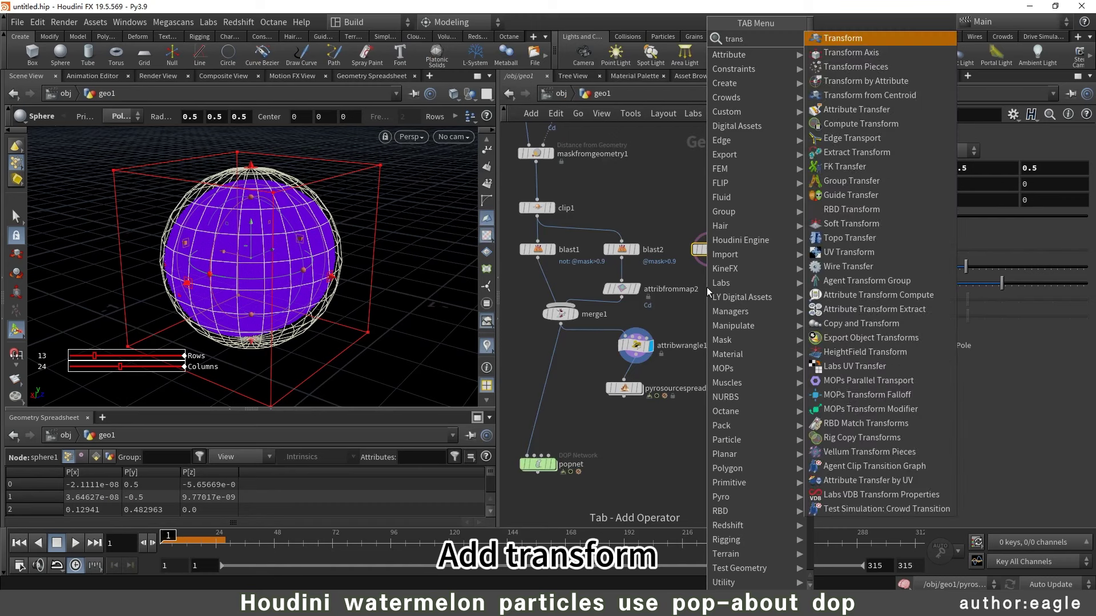
key("Return")
left_click(707, 287)
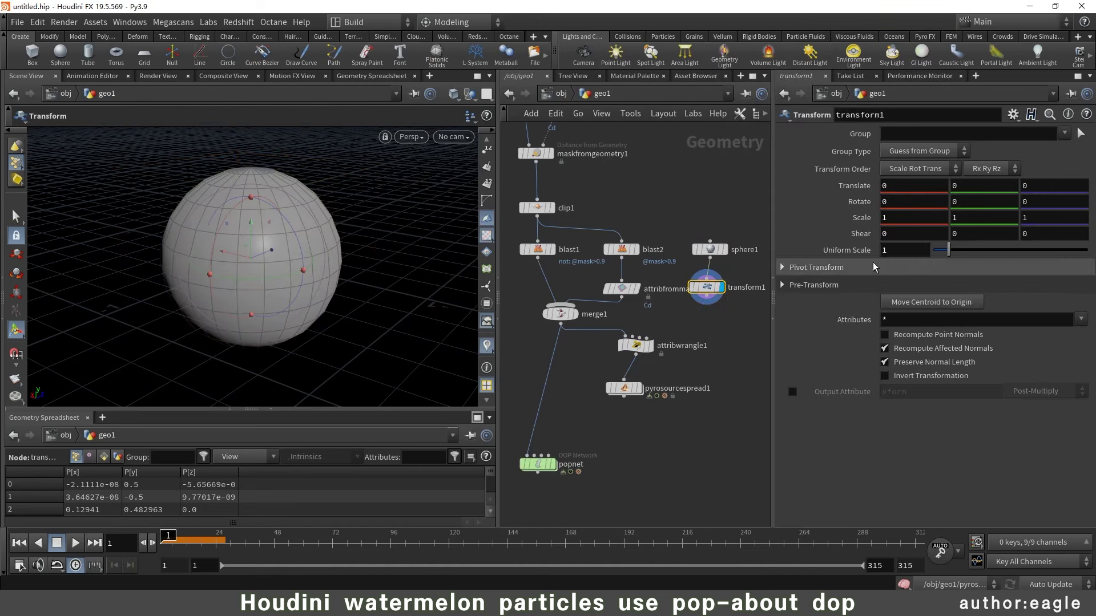
left_click(904, 250)
type("0.1")
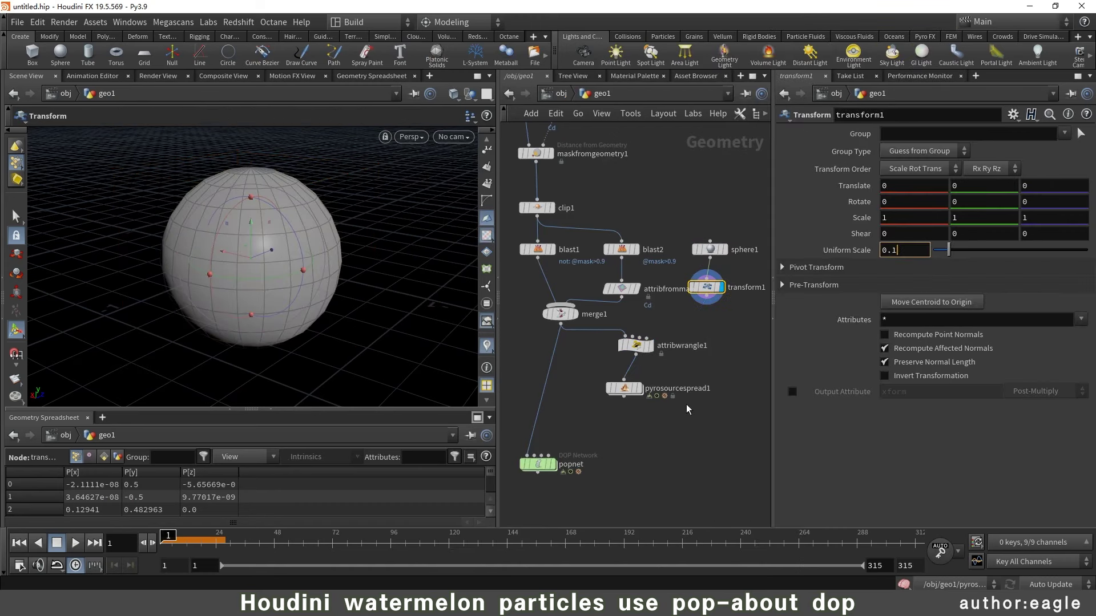
key("Return")
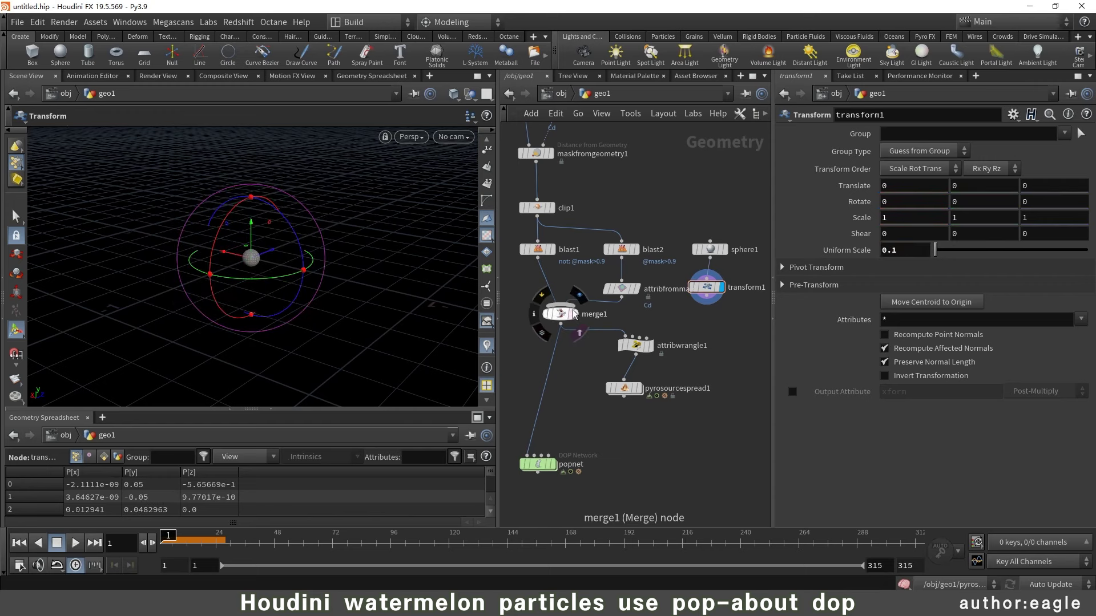
left_click(573, 314)
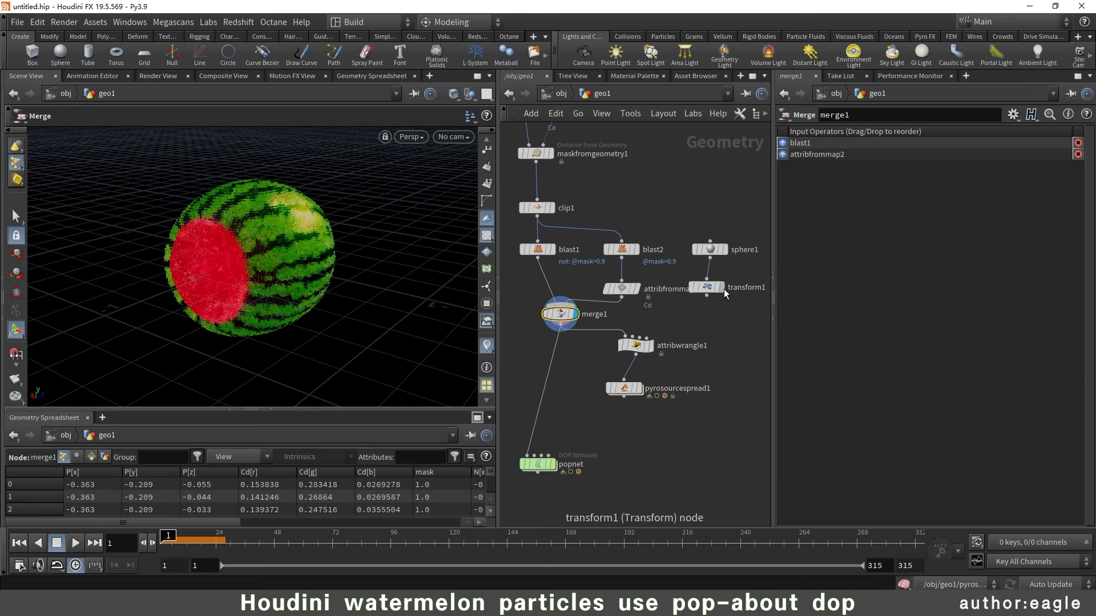
Template transform1 and move the small sphere to the watermelon's upper-left edge
left_click(714, 289)
mouse_move(707, 287)
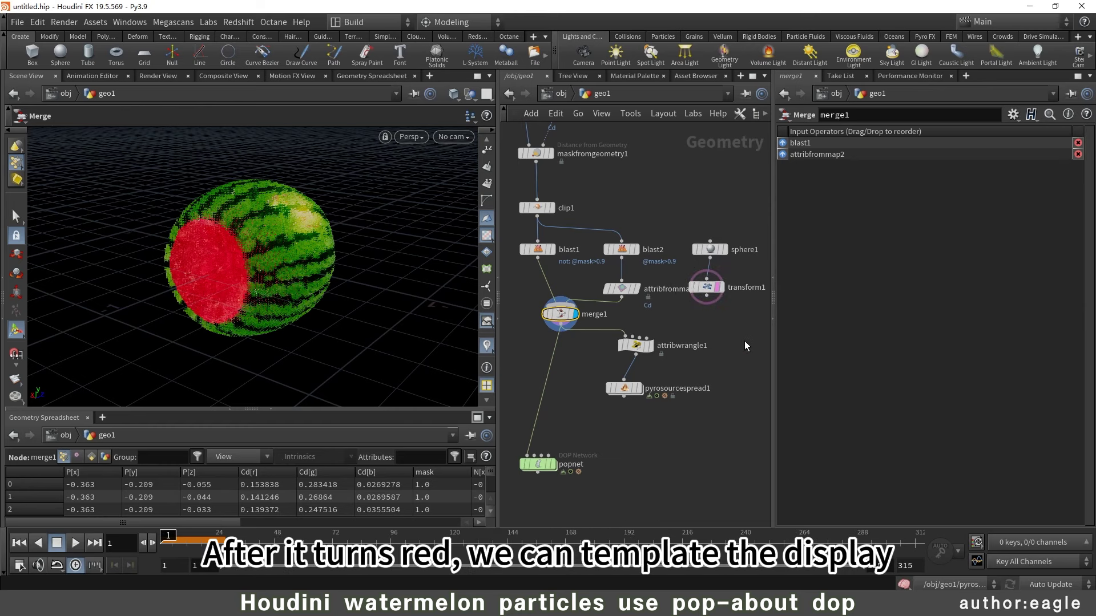
left_click(707, 288)
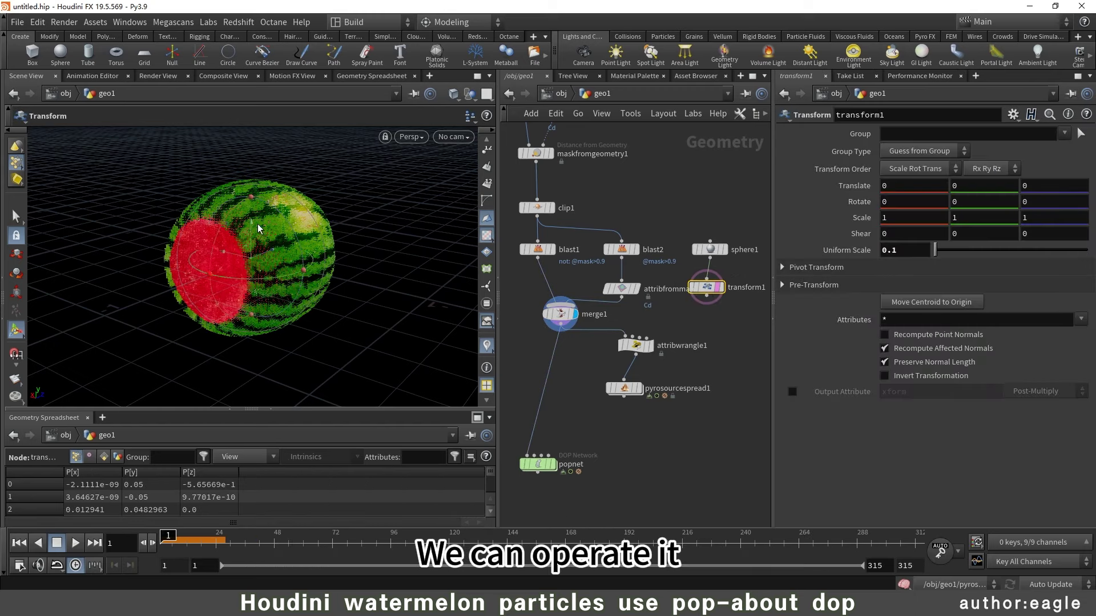
mouse_move(258, 228)
left_mouse_down()
mouse_move(250, 177)
mouse_move(311, 179)
left_mouse_up()
Connect attribwrangle1 below transform1 and clear its Group field
mouse_move(635, 345)
left_mouse_down()
mouse_move(751, 333)
mouse_move(720, 321)
left_mouse_up()
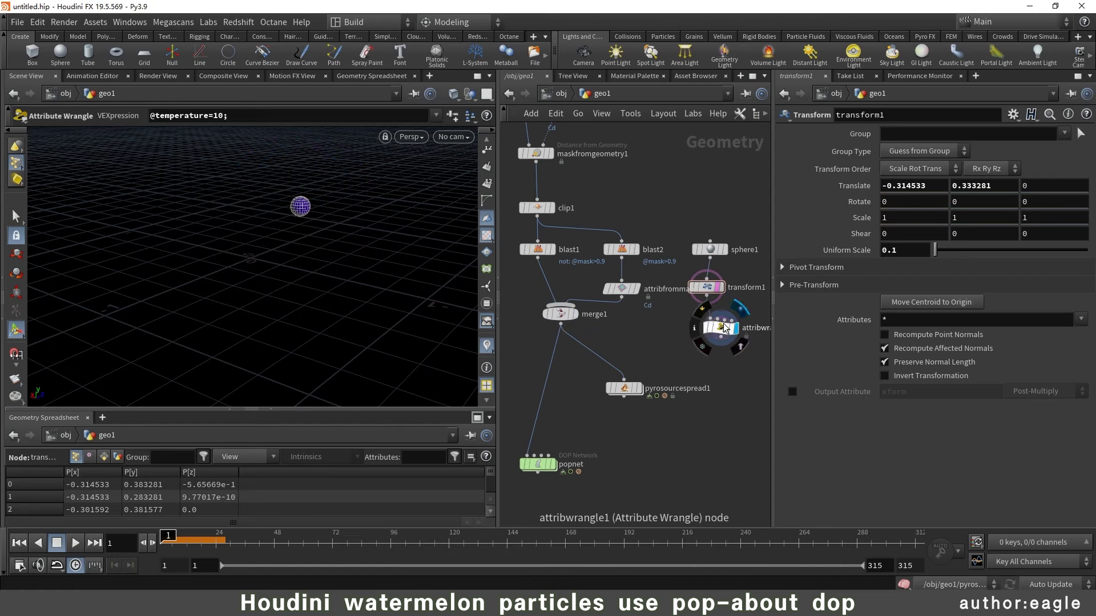
left_click(723, 329)
left_click(907, 153)
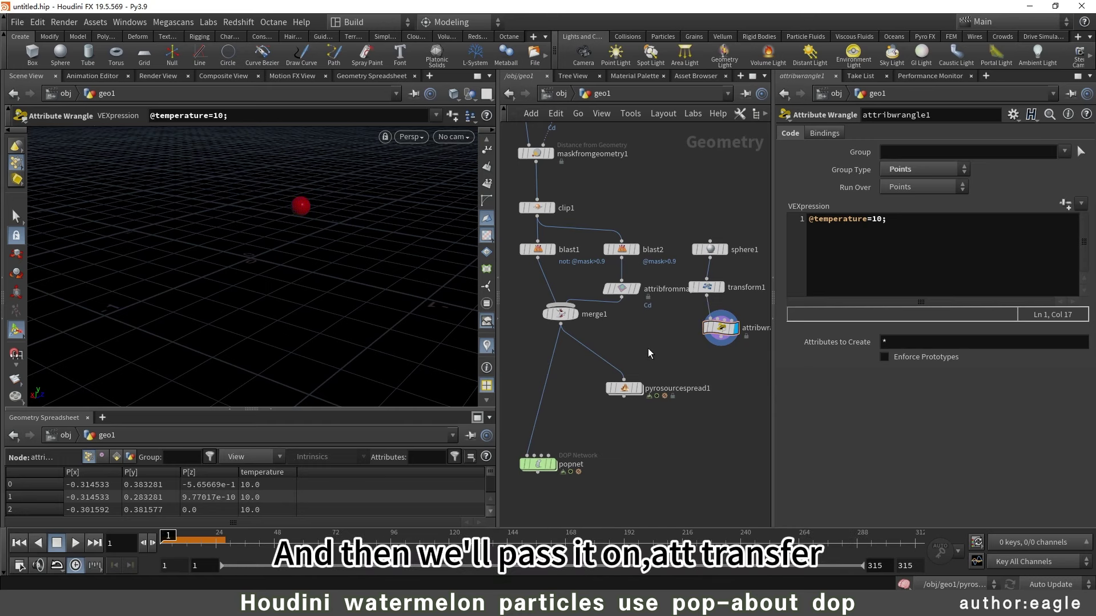
Insert attribtransfer2 before pyrosourcespread1, fed by the small sphere's temperature
key("Tab")
type("attt")
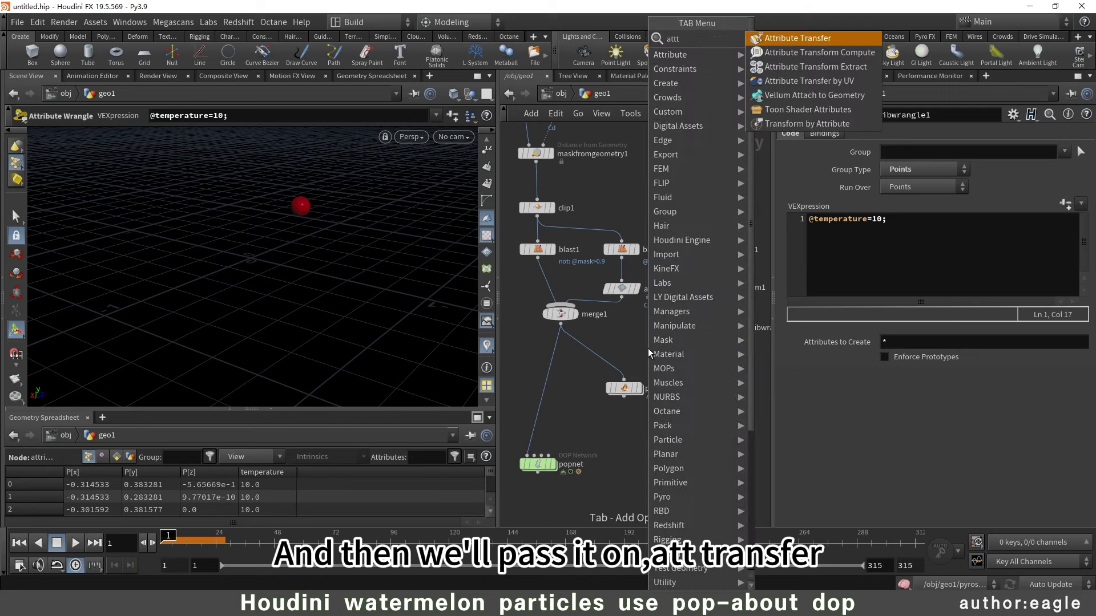
key("Return")
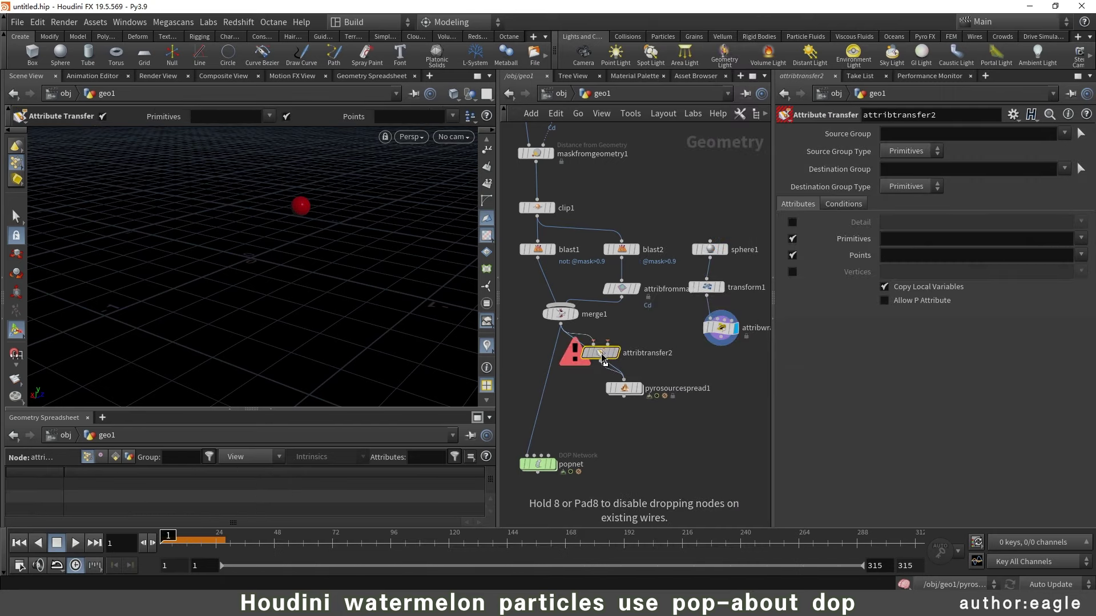
left_click(603, 358)
left_click_drag(607, 344, 710, 341)
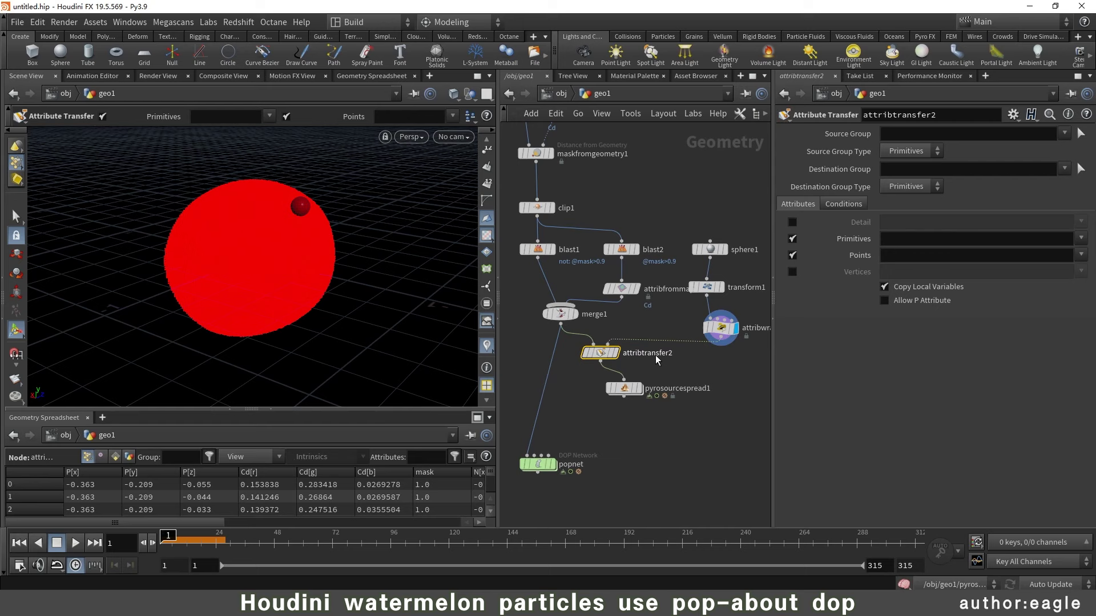
left_click(618, 354)
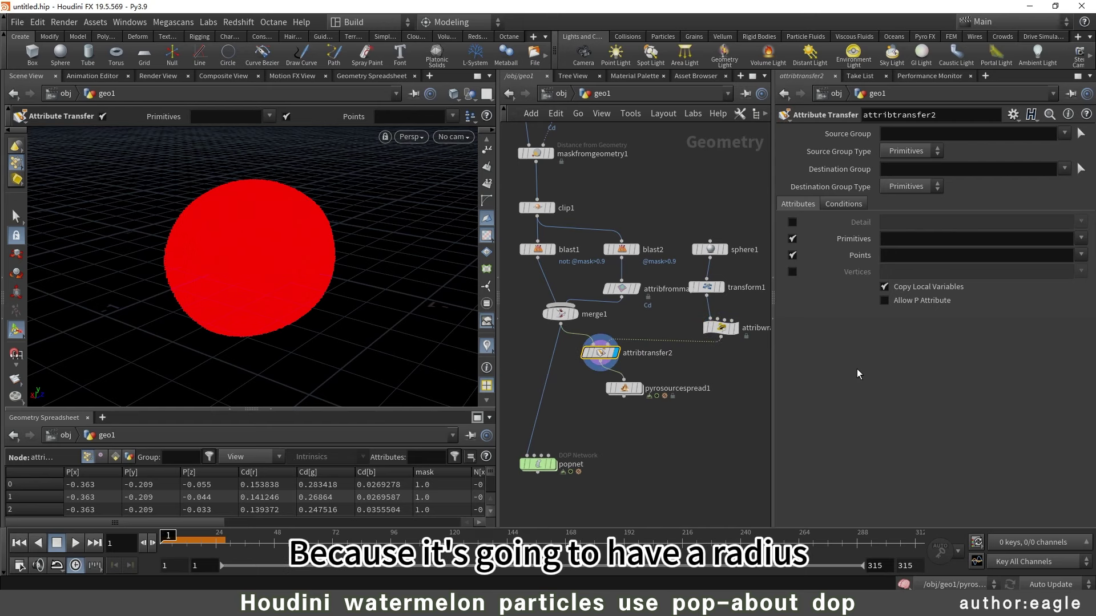
Set attribtransfer2's Distance Threshold to 0.01
left_click(845, 203)
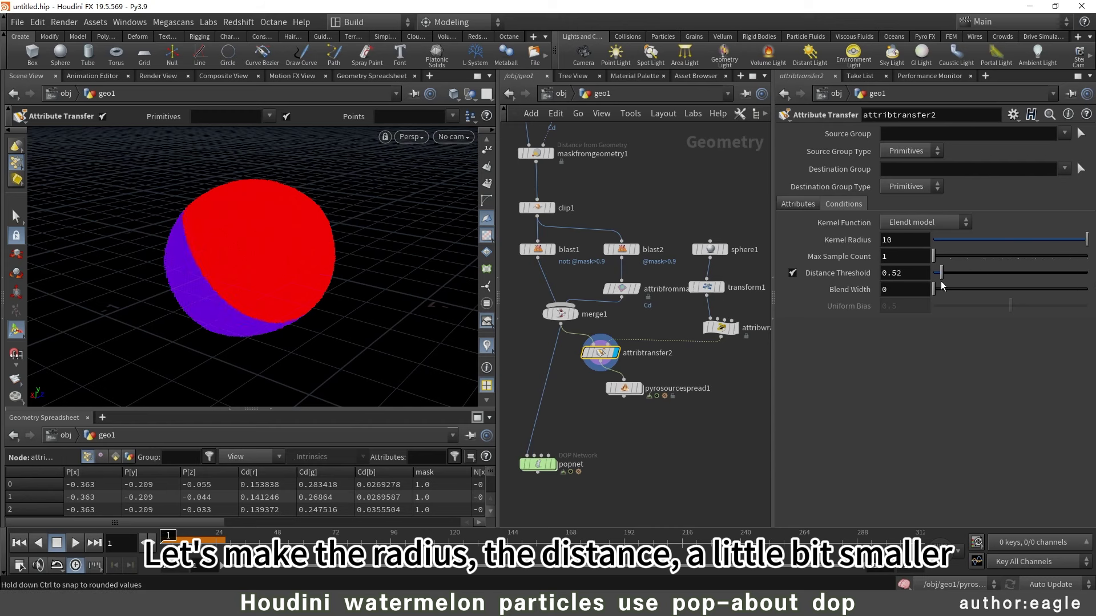
left_click_drag(954, 283, 935, 281)
key("BackSpace")
type("1")
key("Return")
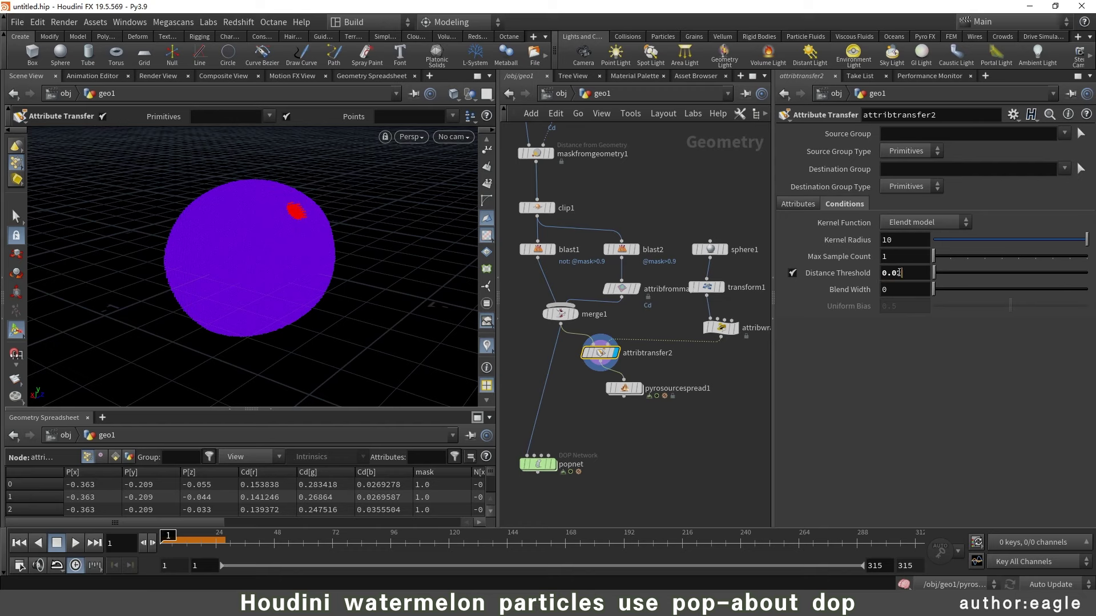
left_click(706, 287)
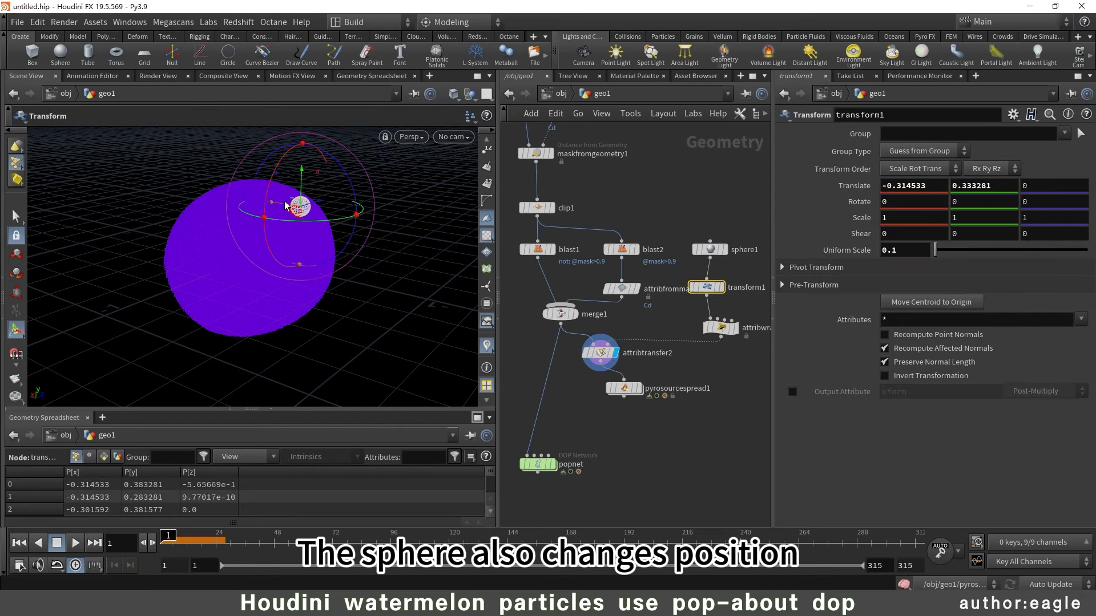
Move the small sphere to Translate X -0.351929 and play back the temperature spread
left_click_drag(287, 205, 293, 207)
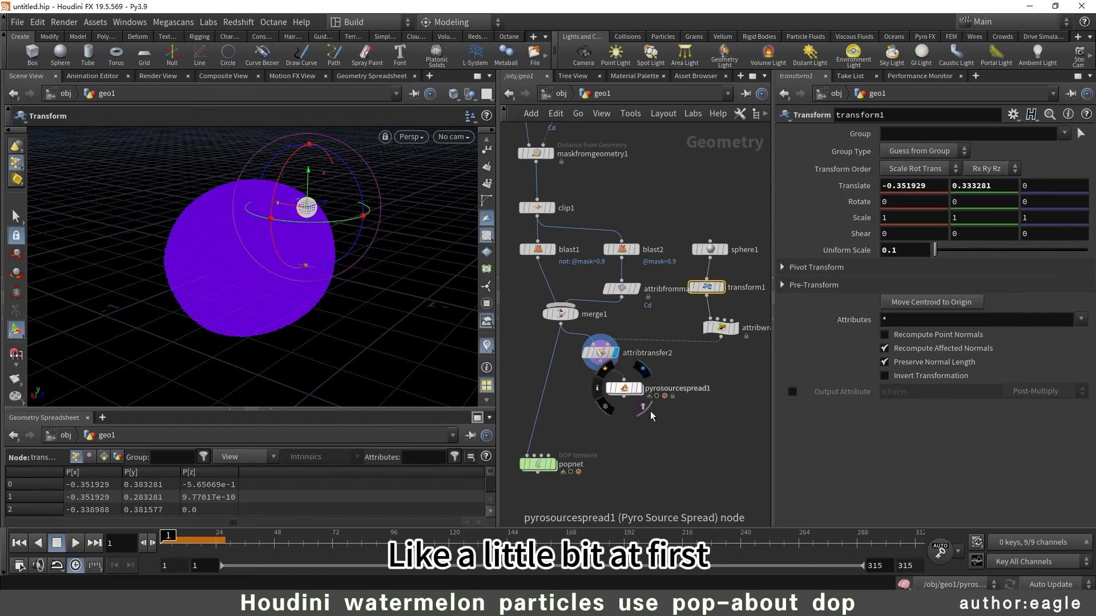
left_click(639, 390)
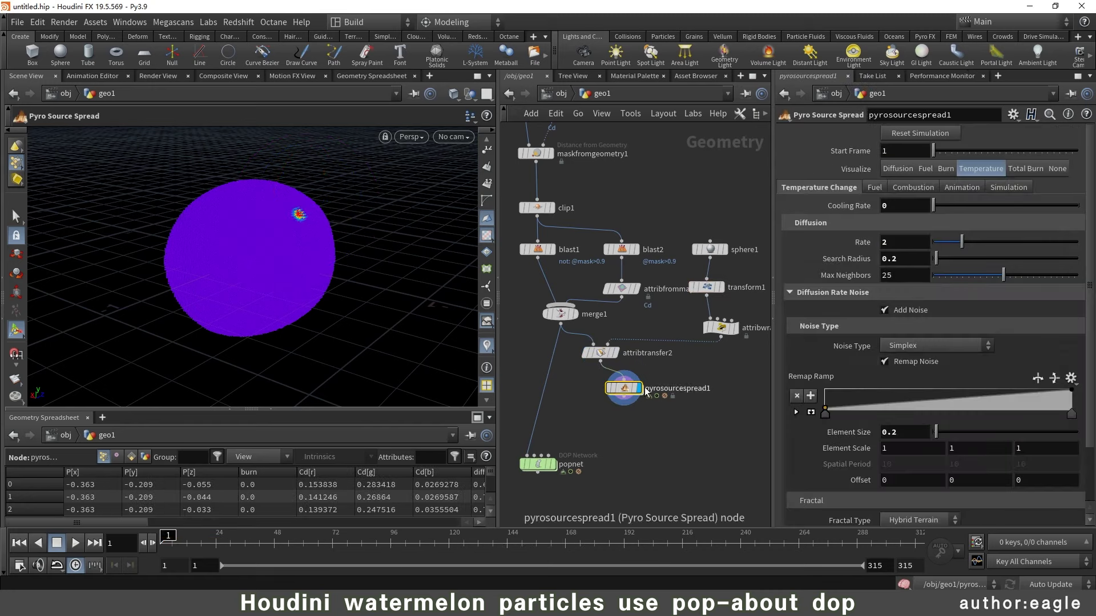
left_click(76, 543)
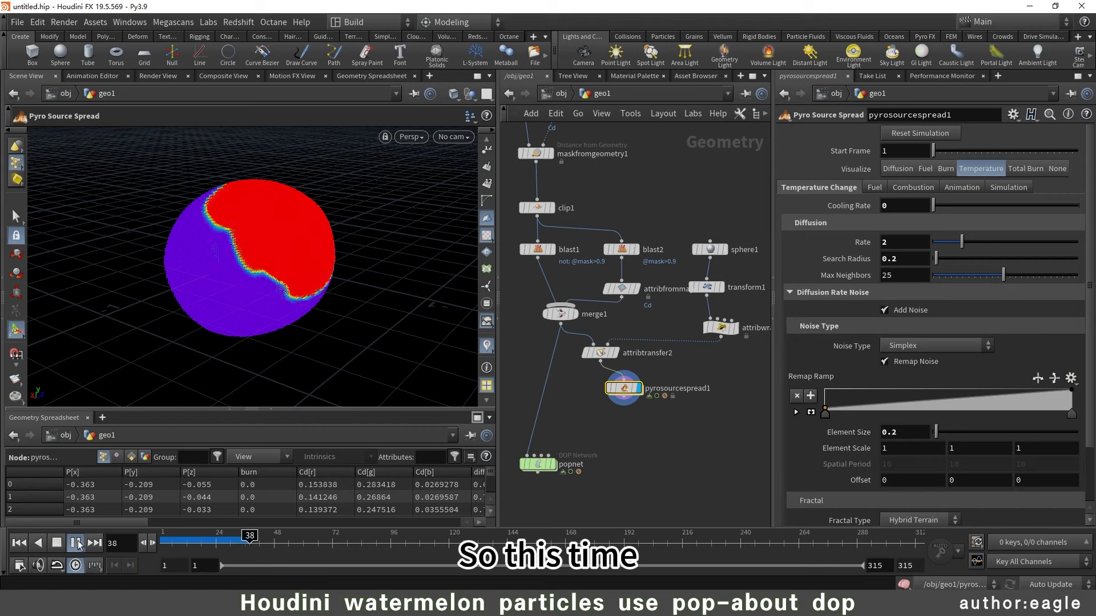
left_click(76, 542)
left_click(19, 543)
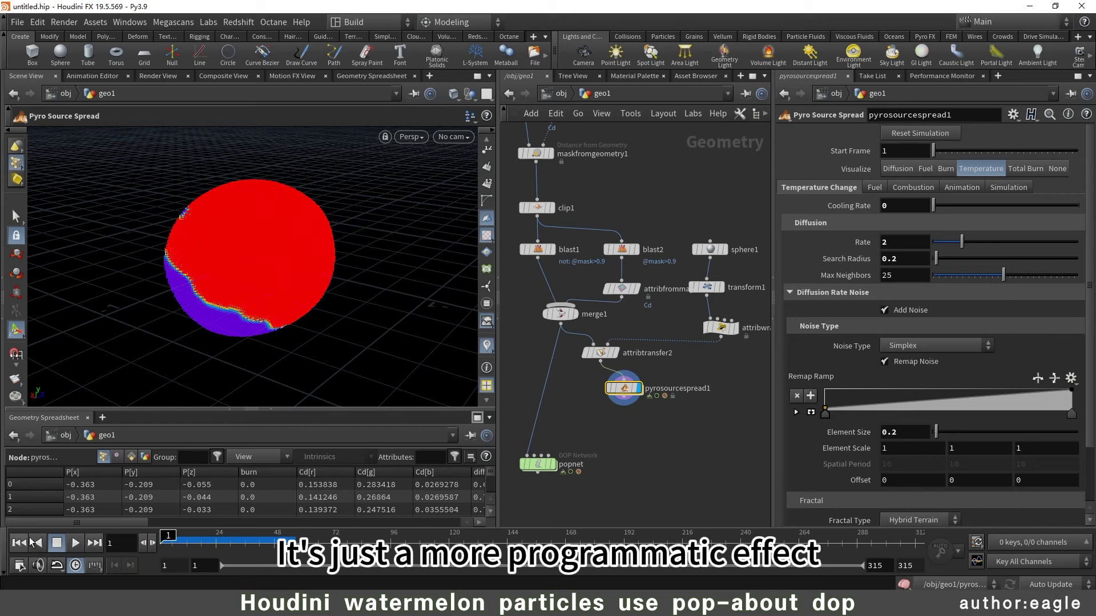
middle_click_drag(590, 122, 602, 245)
left_click(547, 150)
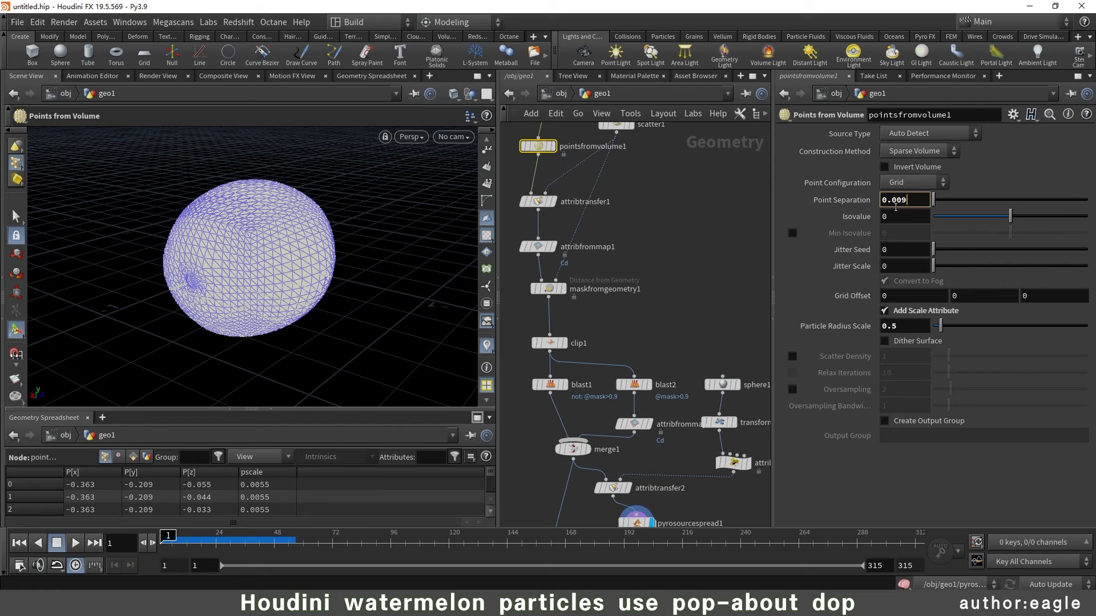
Commit a 0.009 Point Separation on pointsfromvolume1
key("Return")
middle_click_drag(707, 325, 690, 128)
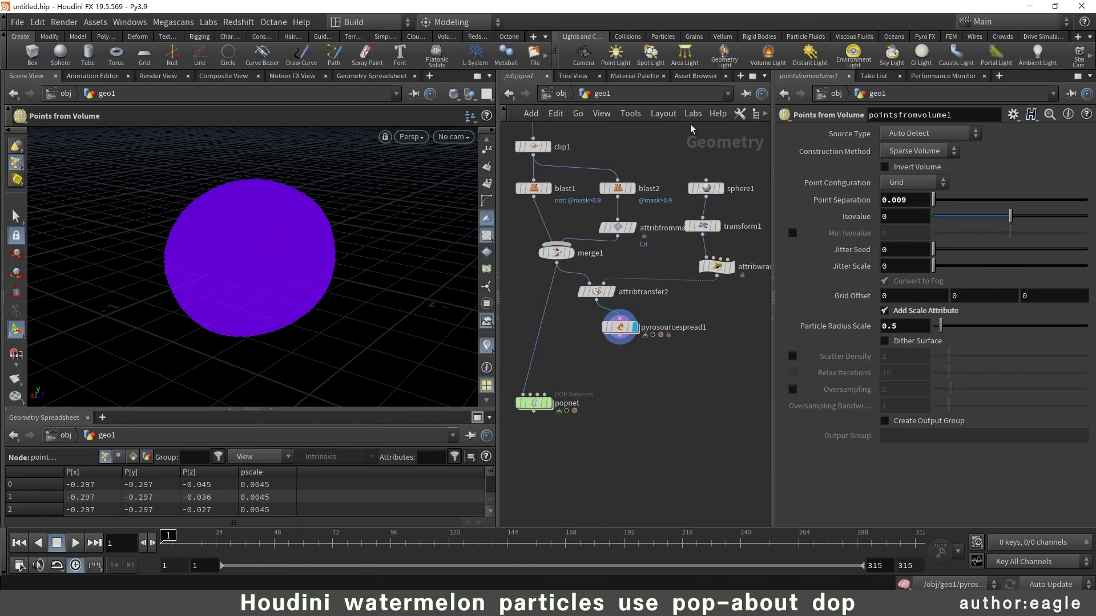
left_click(620, 327)
left_click(596, 291)
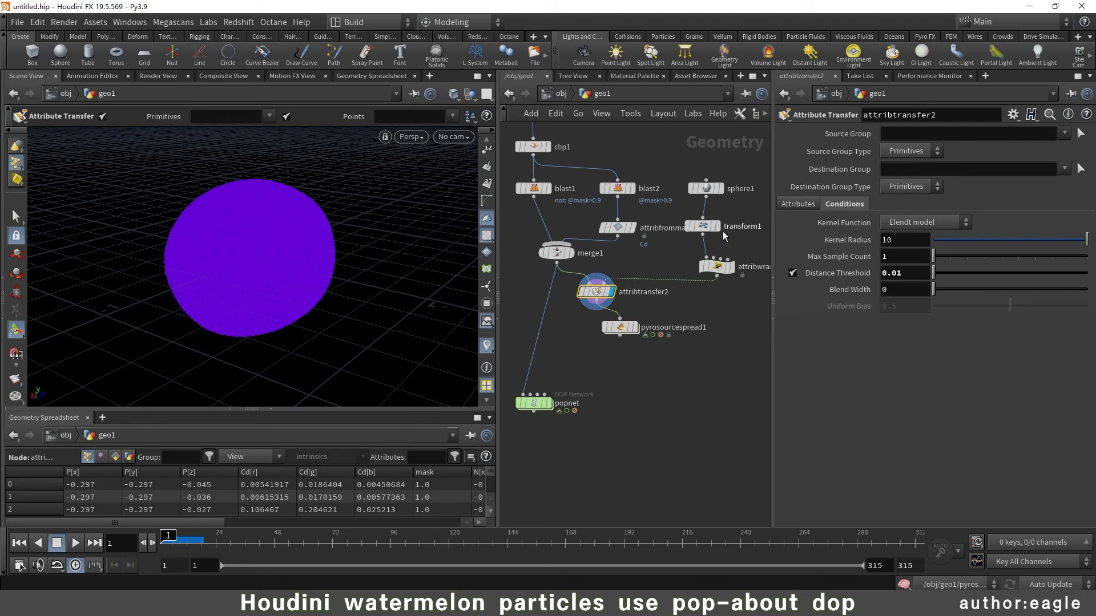
Lower the small sphere to Translate Y 0.324932, replay the spread, and inspect frame 41
left_click(703, 226)
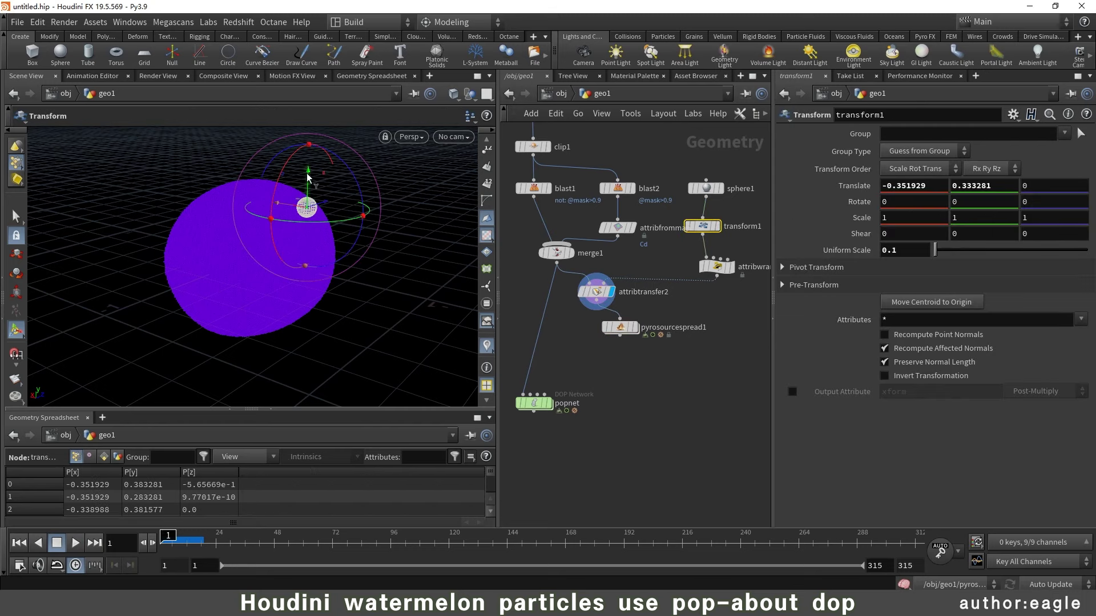
left_click_drag(307, 178, 308, 181)
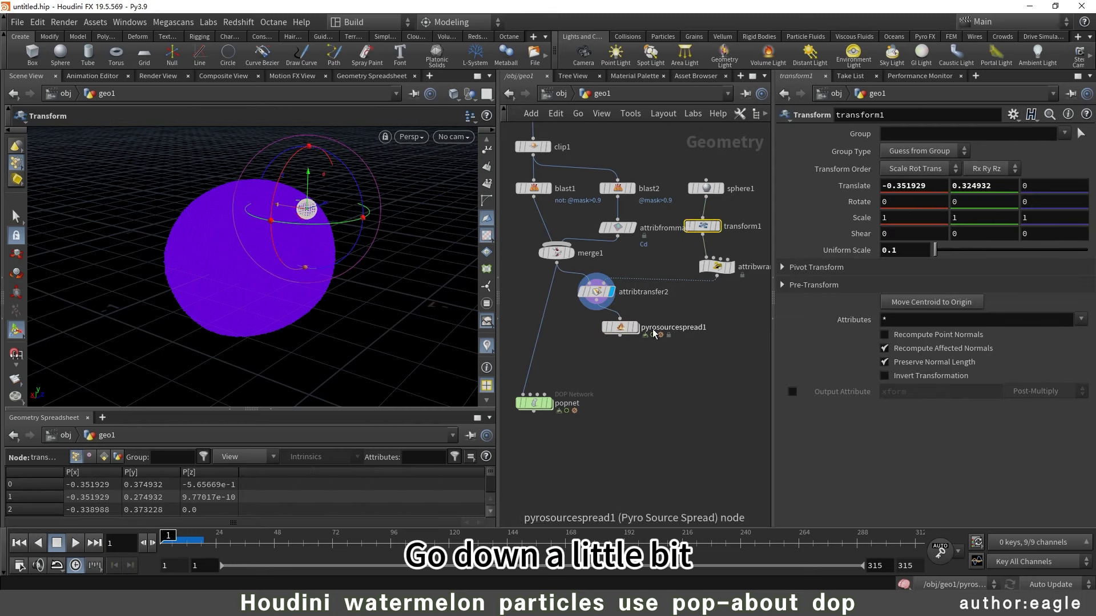
left_click(625, 326)
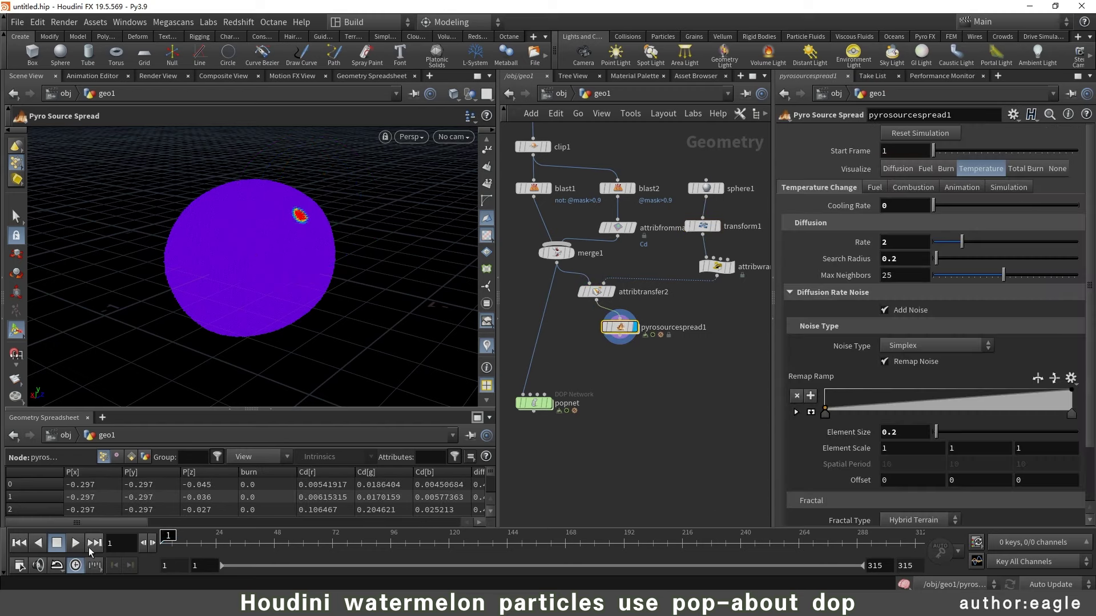
left_click(76, 543)
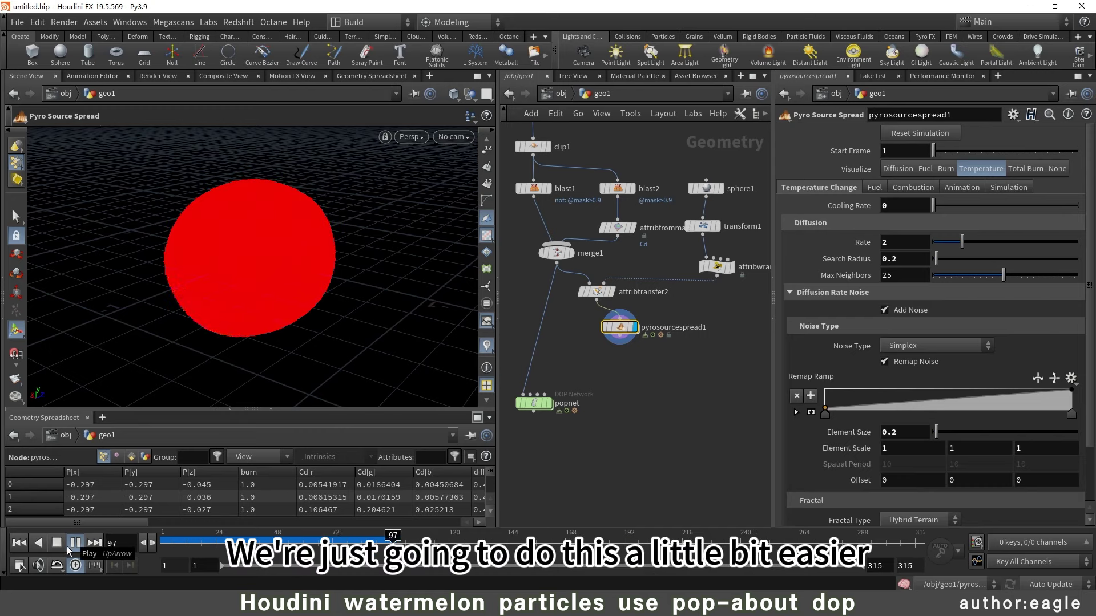
left_click(166, 536)
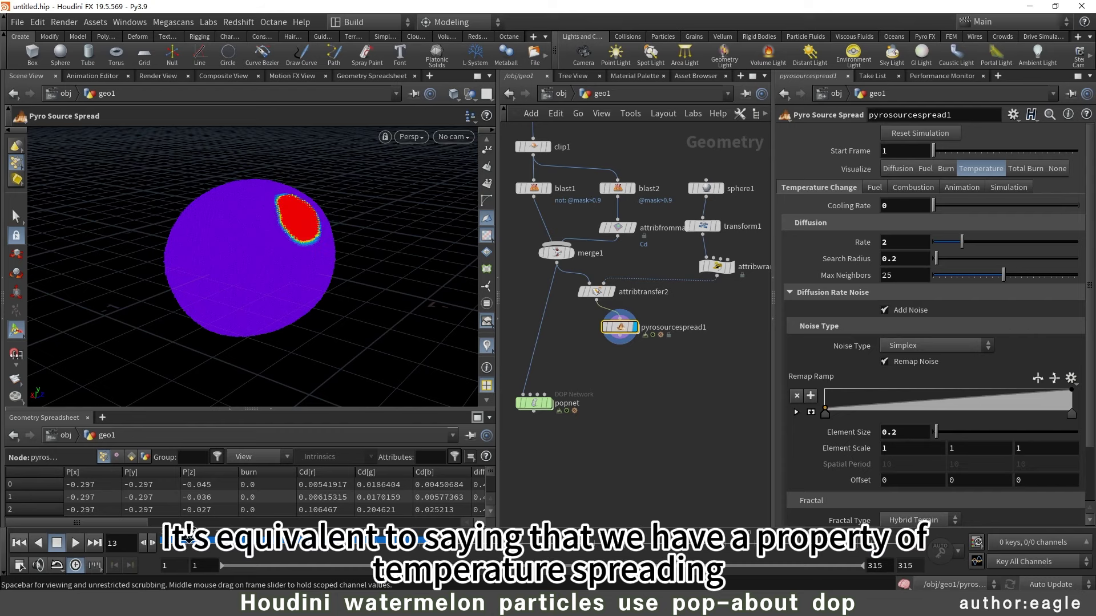
left_click(257, 536)
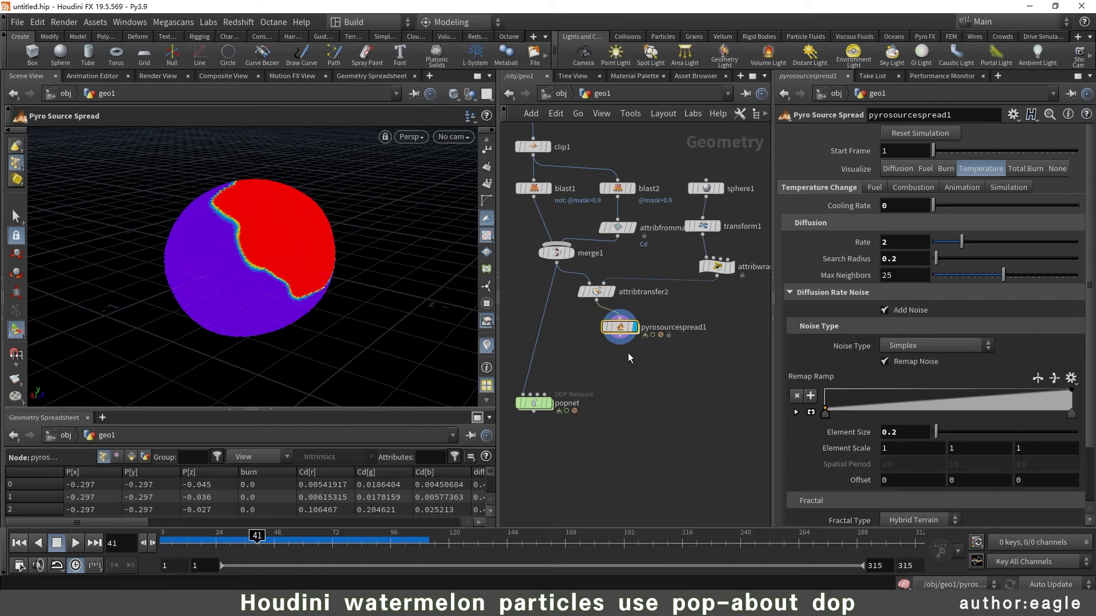
Append a Null named Out_temp after pyrosourcespread1 and reset the timeline to frame 1
left_click(621, 339)
key("Tab")
type("nul")
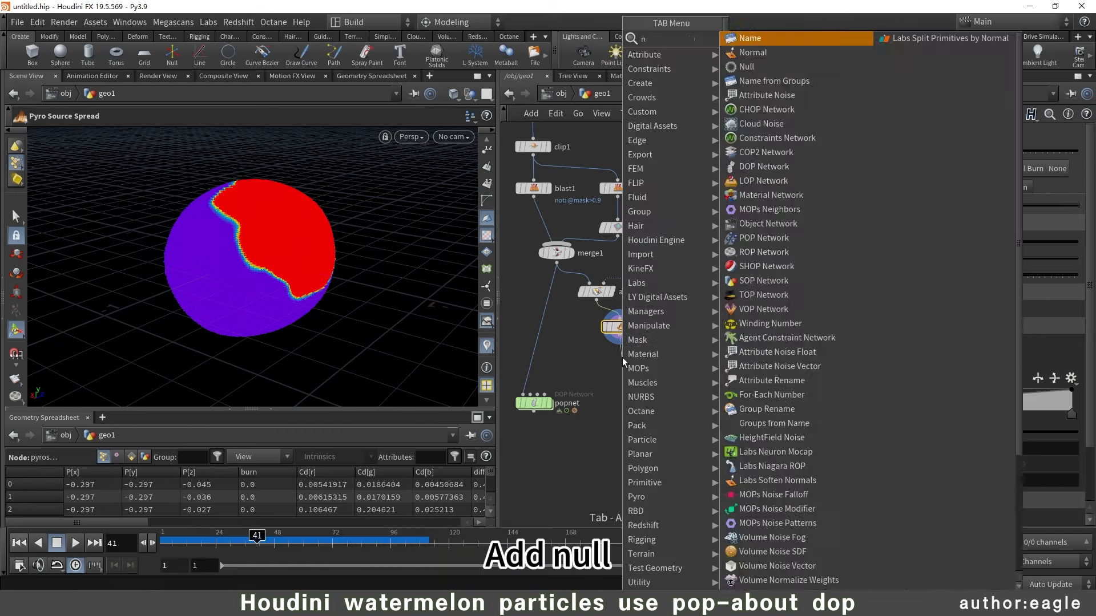
key("Return")
left_click(622, 361)
double_click(653, 363)
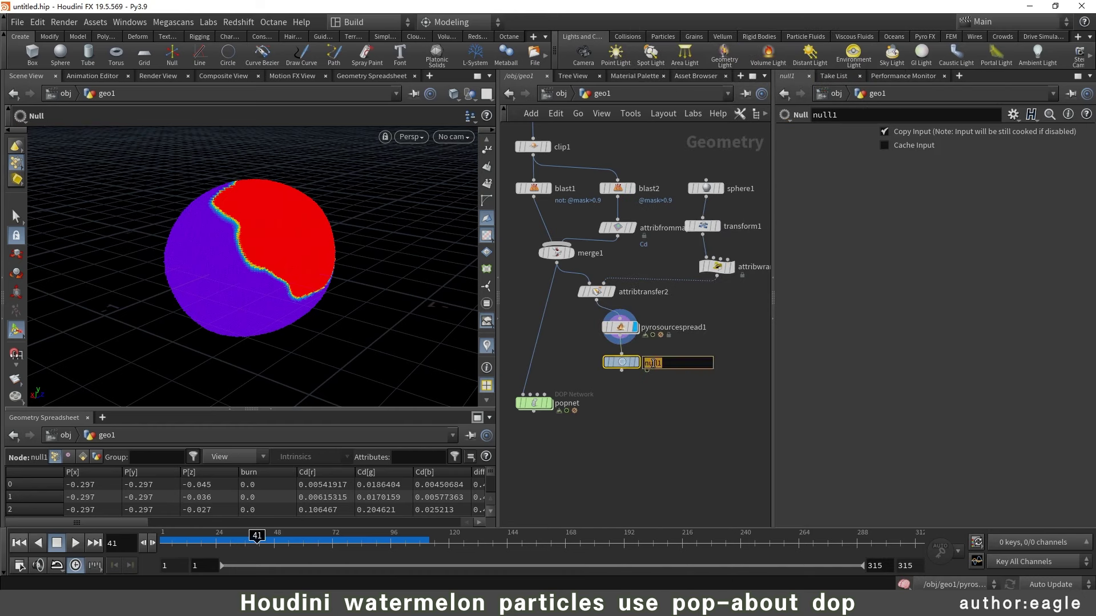
type("p")
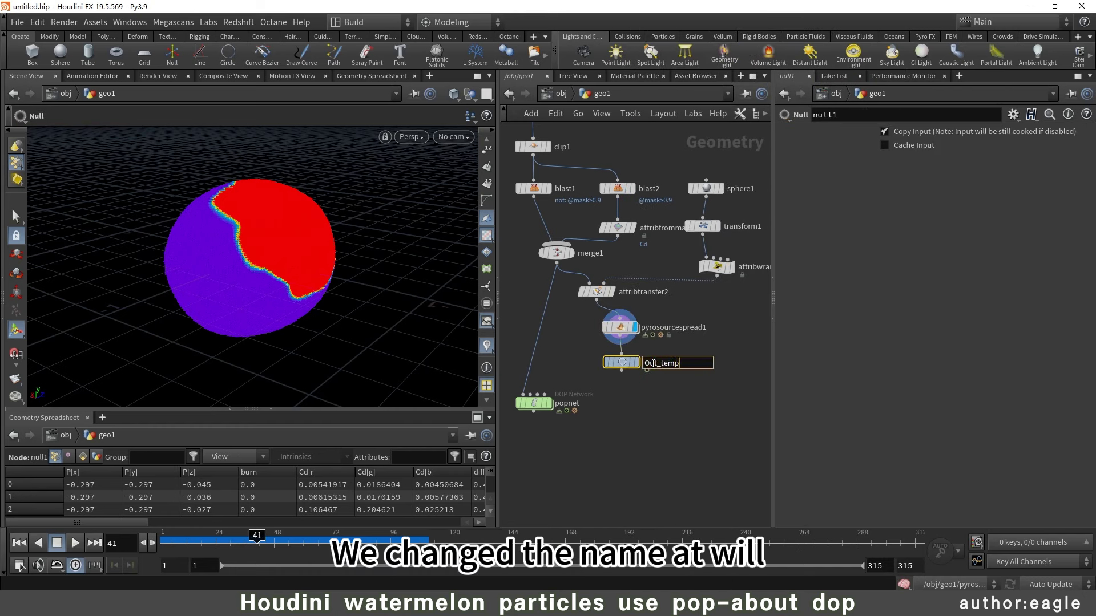
key("Return")
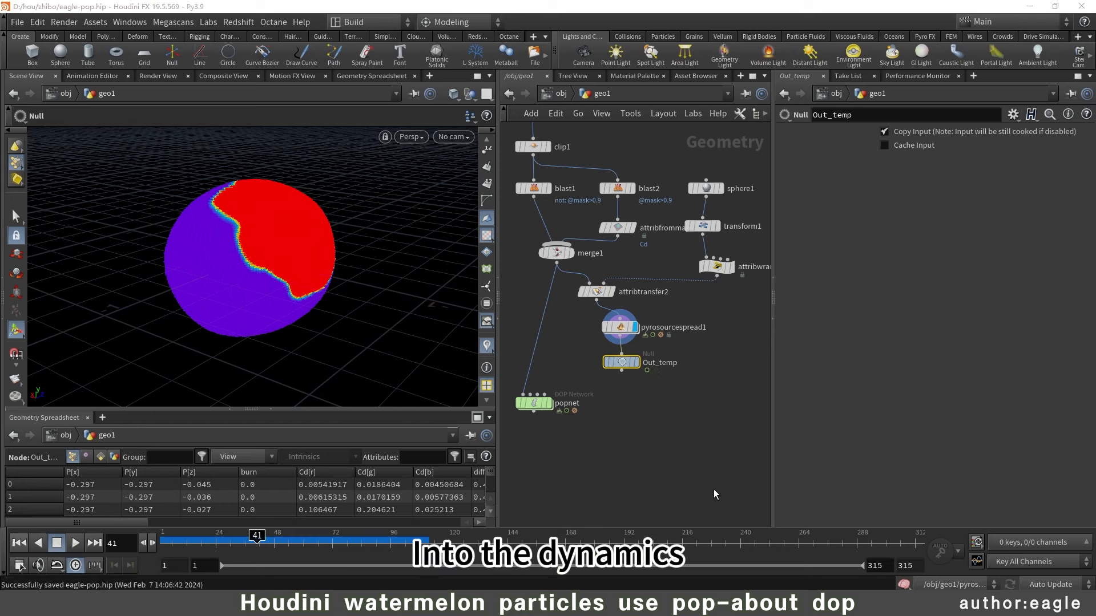
key("ctrl+Up")
Inside popnet, set popwrangle1's Input 1 to SOP path /obj/geo1/Out_temp
double_click(547, 408)
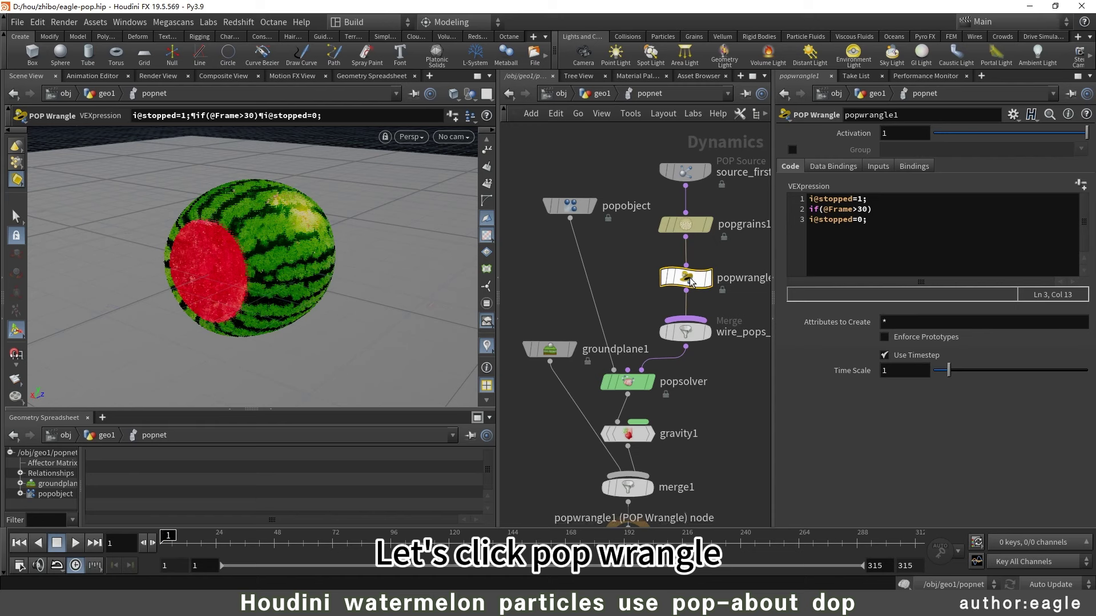
left_click(873, 165)
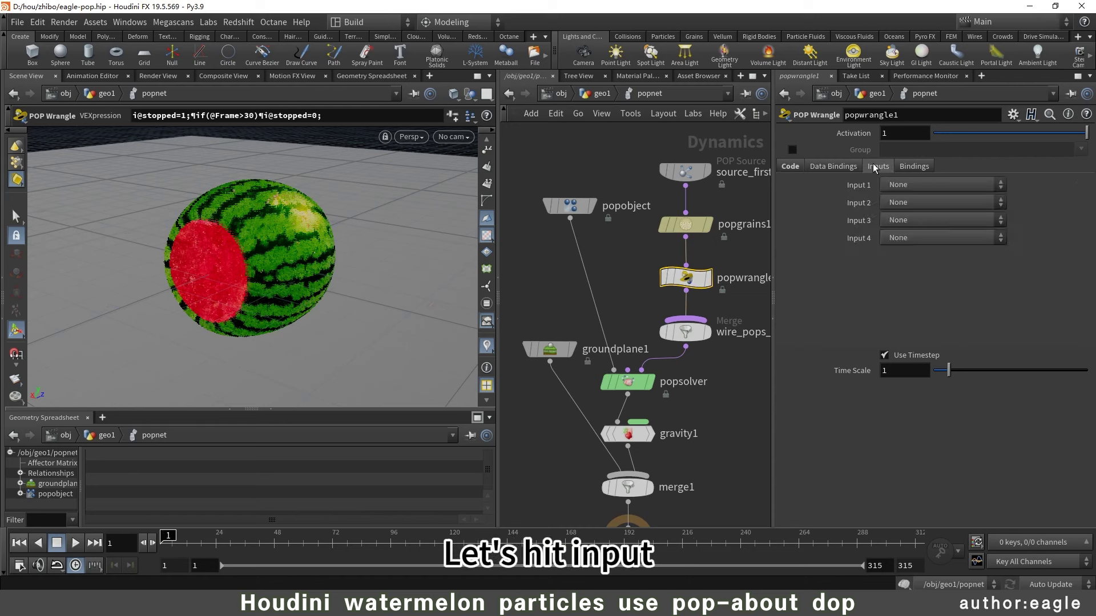
left_click(907, 186)
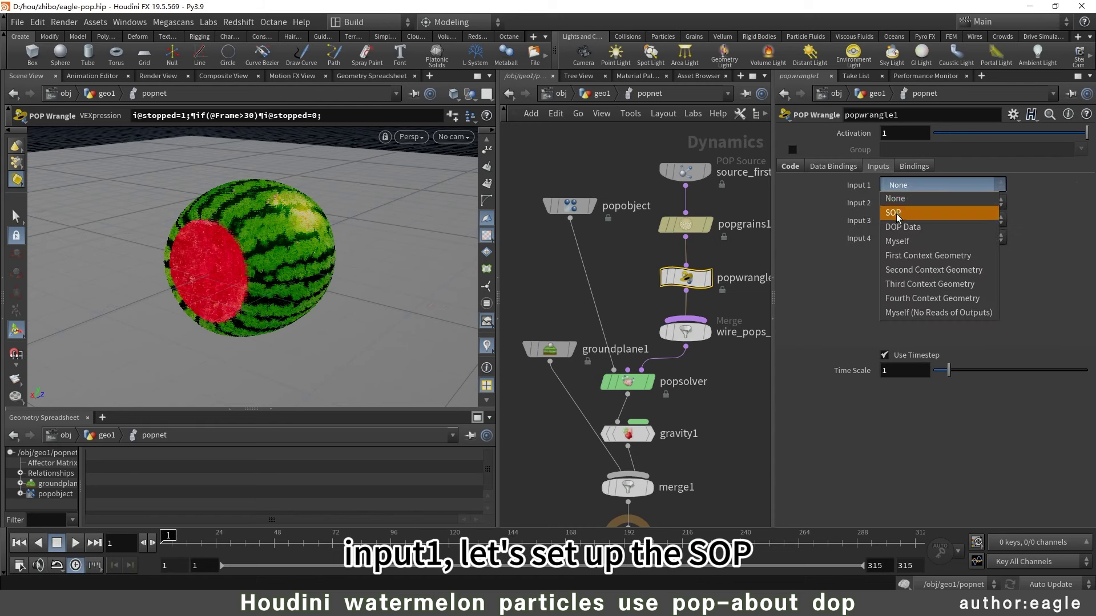
left_click(897, 214)
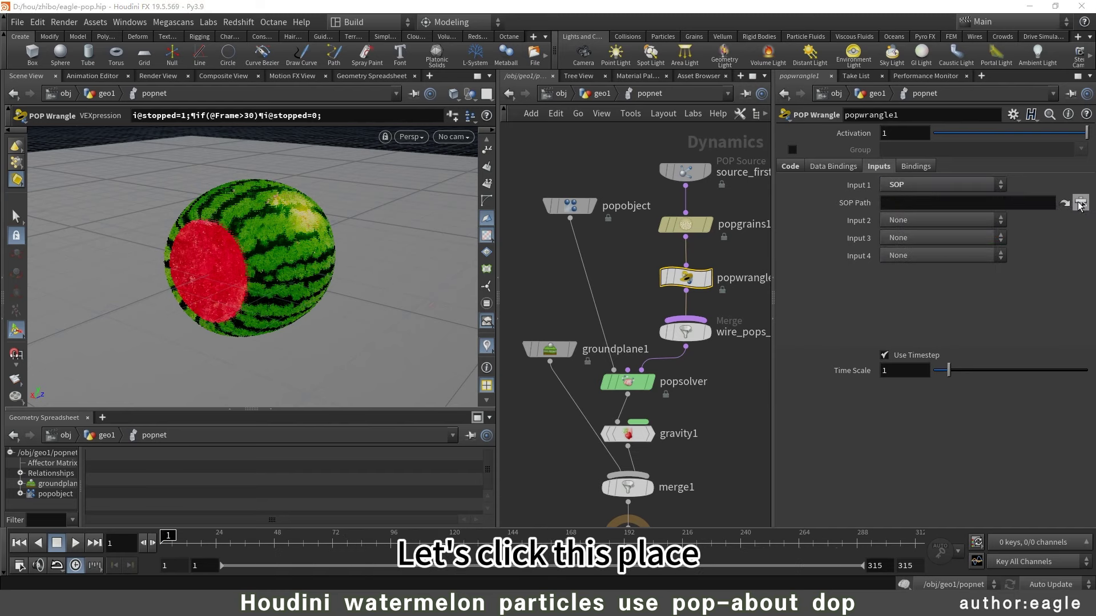
left_click(1082, 204)
scroll(1086, 211, "up", 2)
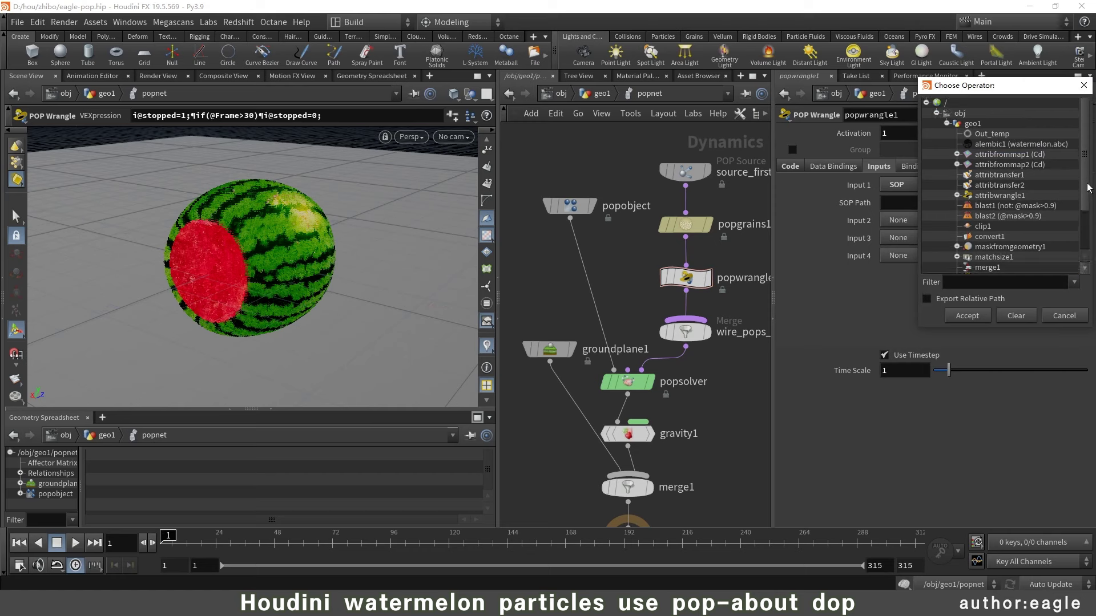
left_click(973, 123)
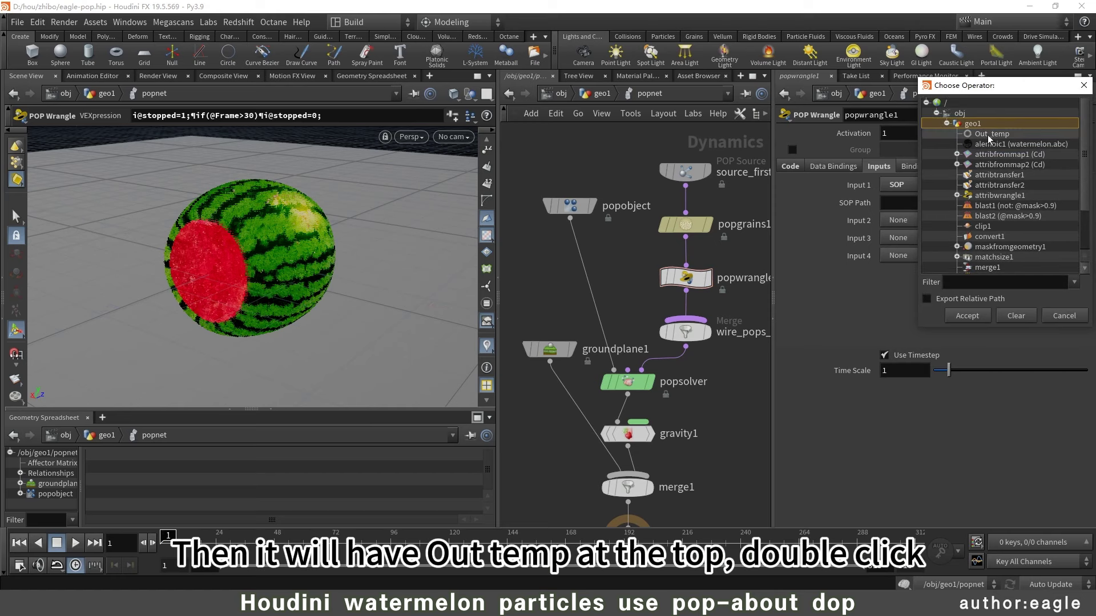
double_click(991, 134)
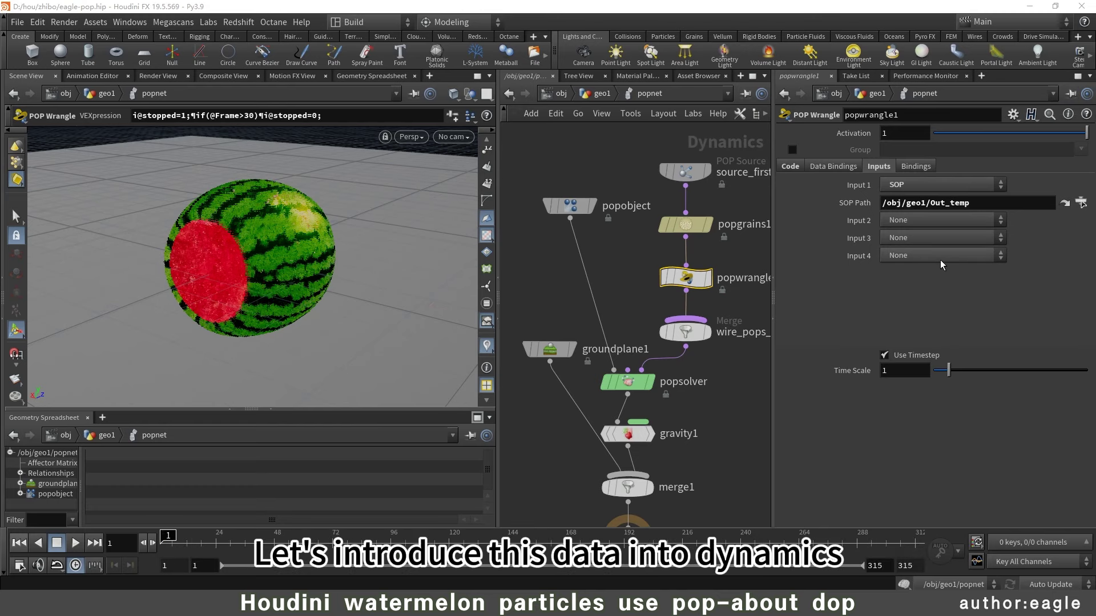
left_click(790, 166)
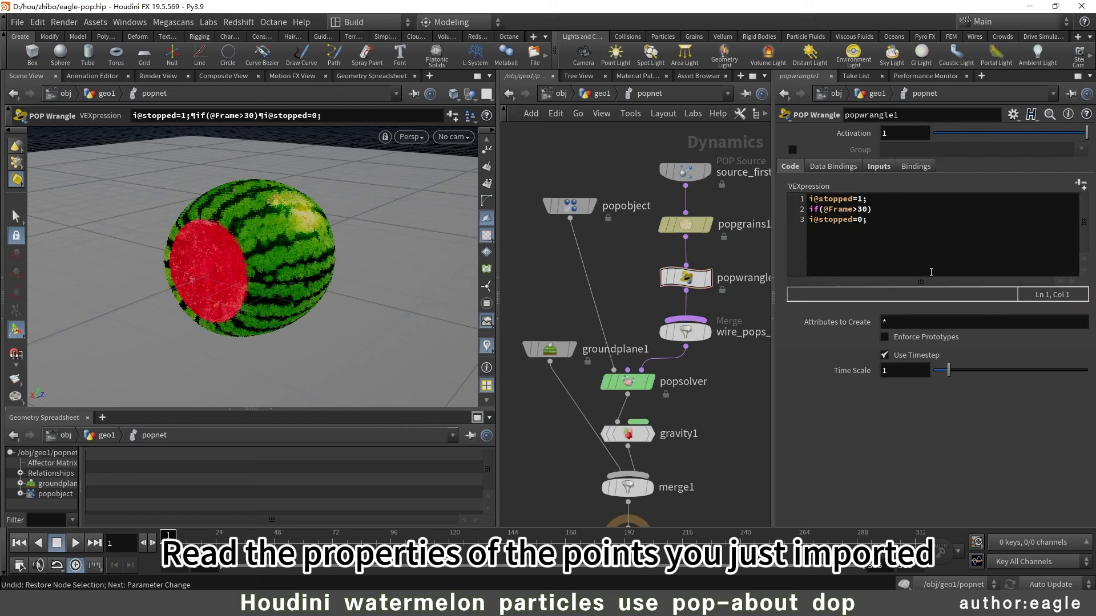
left_click(887, 199)
key("Return")
type("floa")
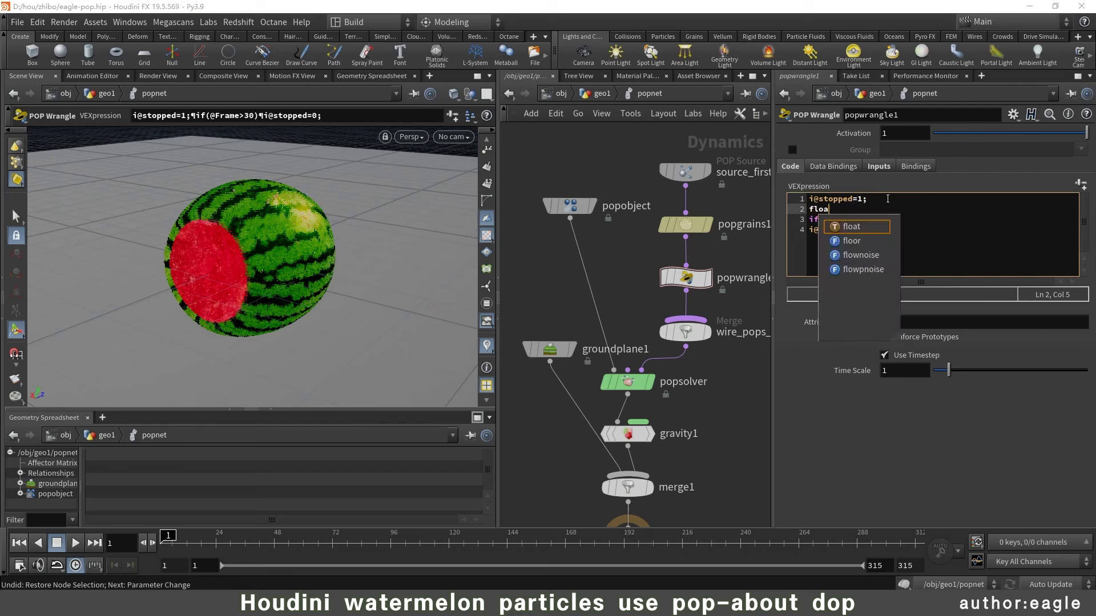
type("t te")
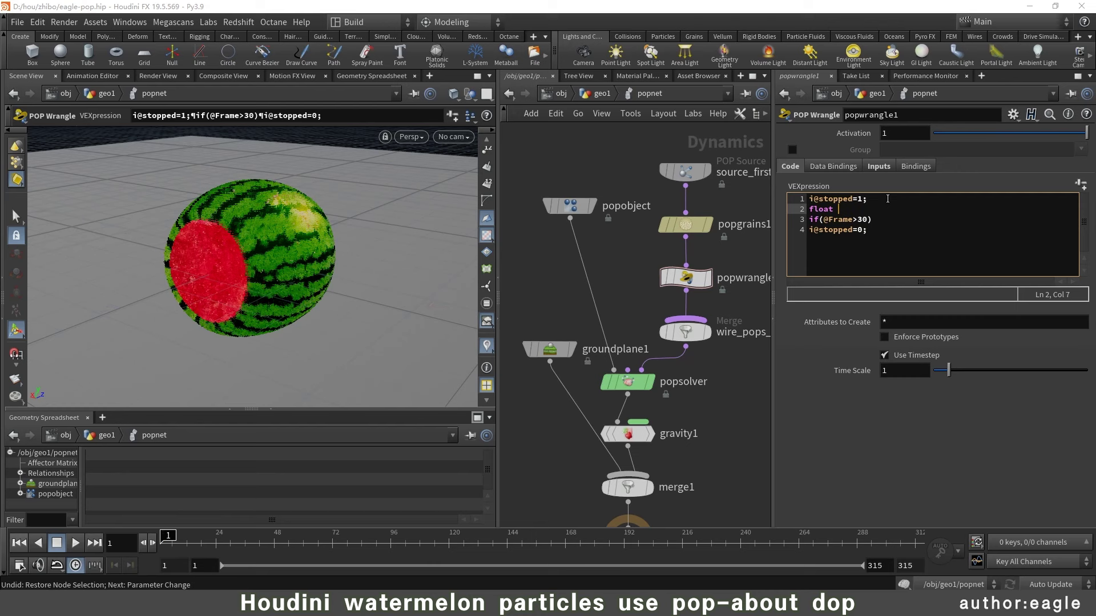
type("mp=po")
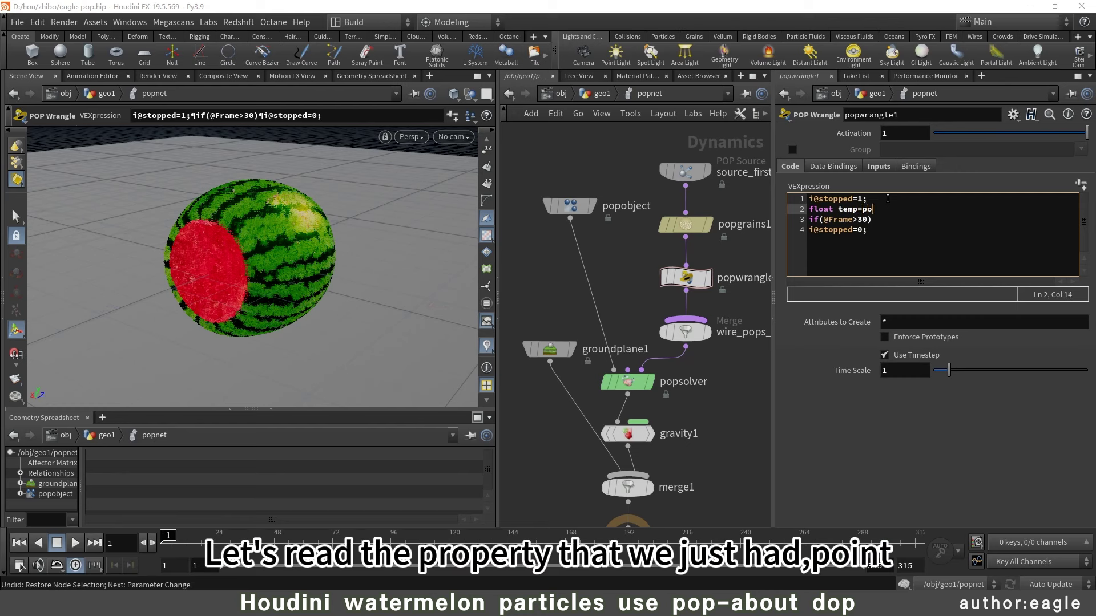
type("int")
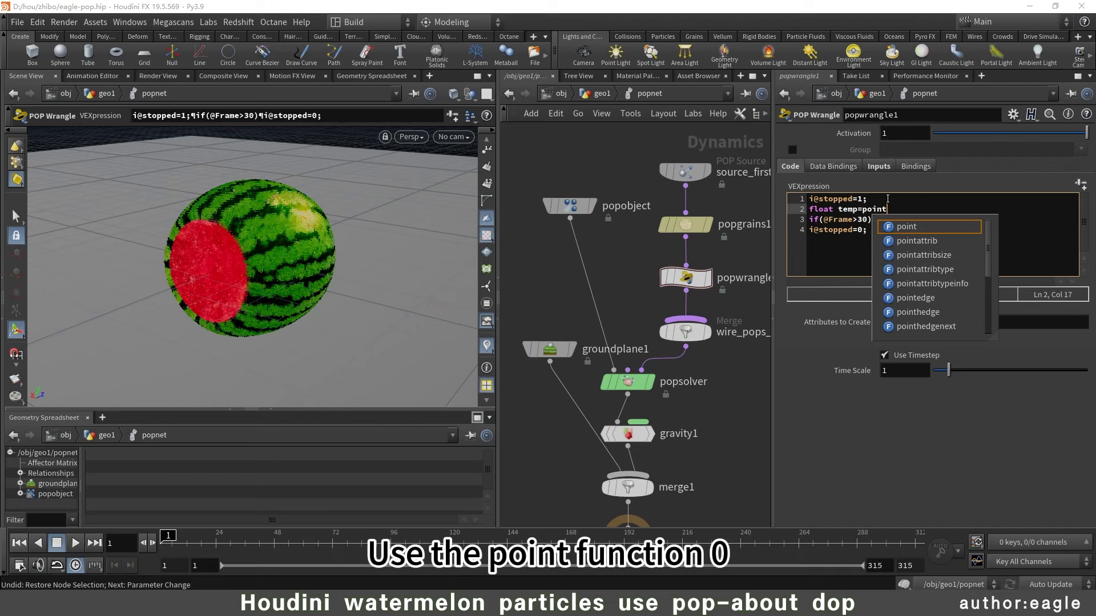
type("(0,")
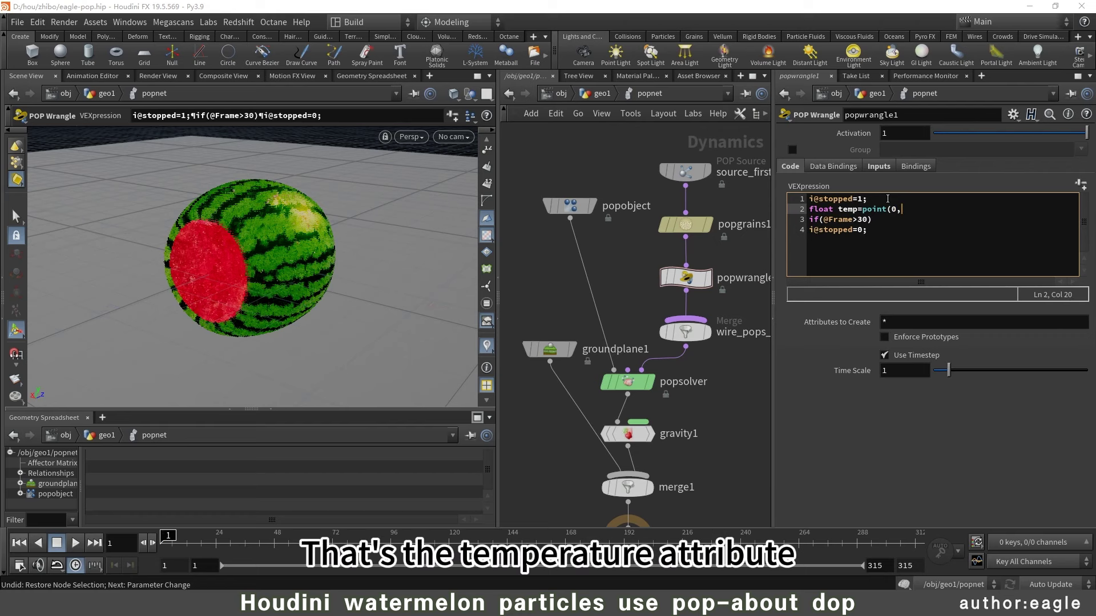
type("\"\"")
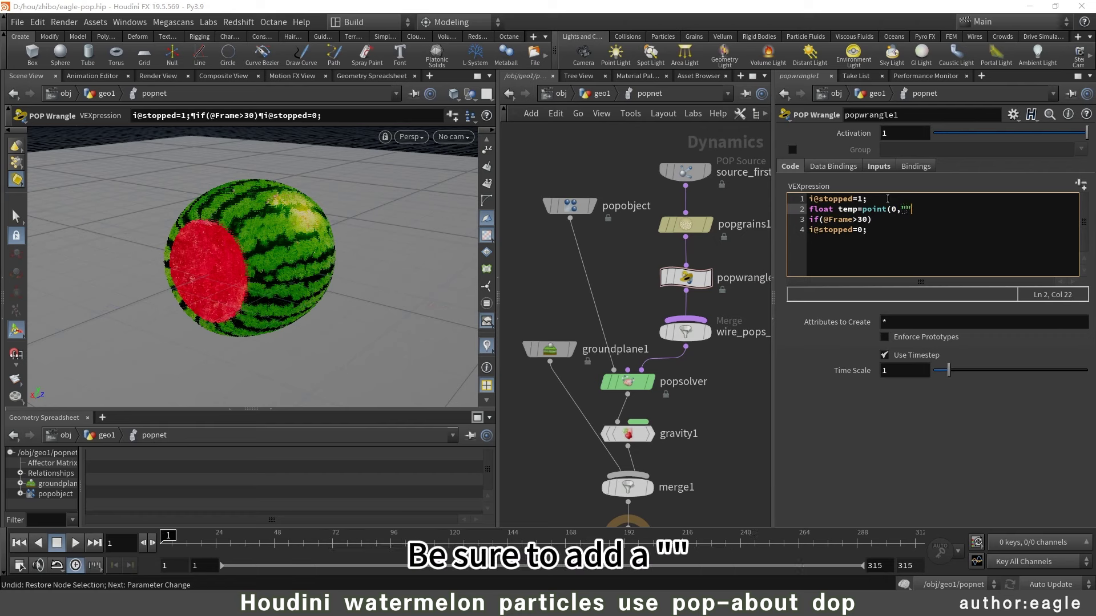
key("Left")
type("temperature\",@")
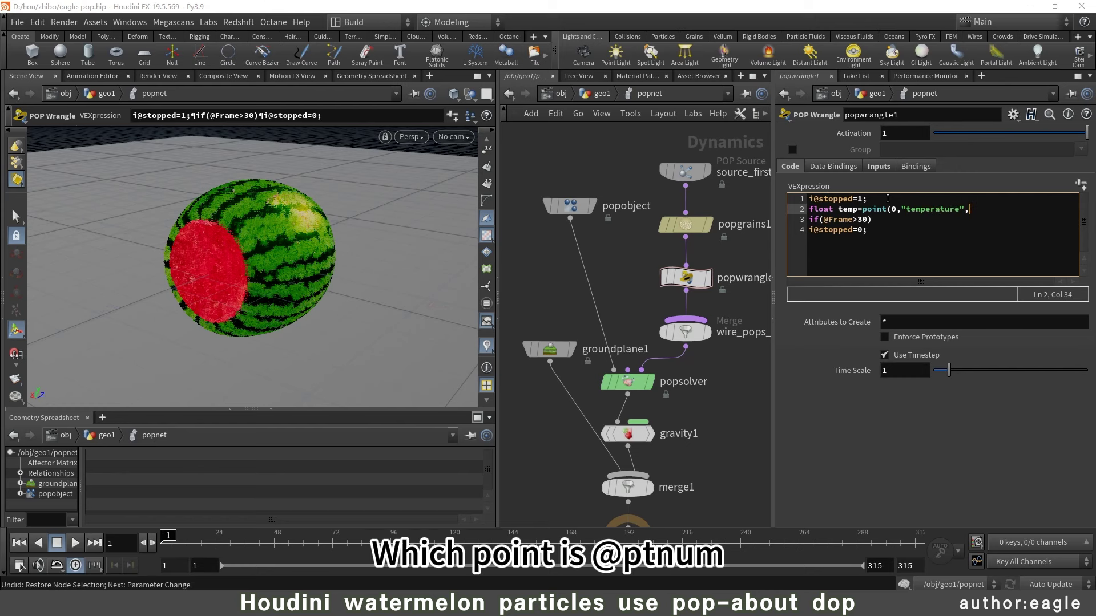
type("ptnum);")
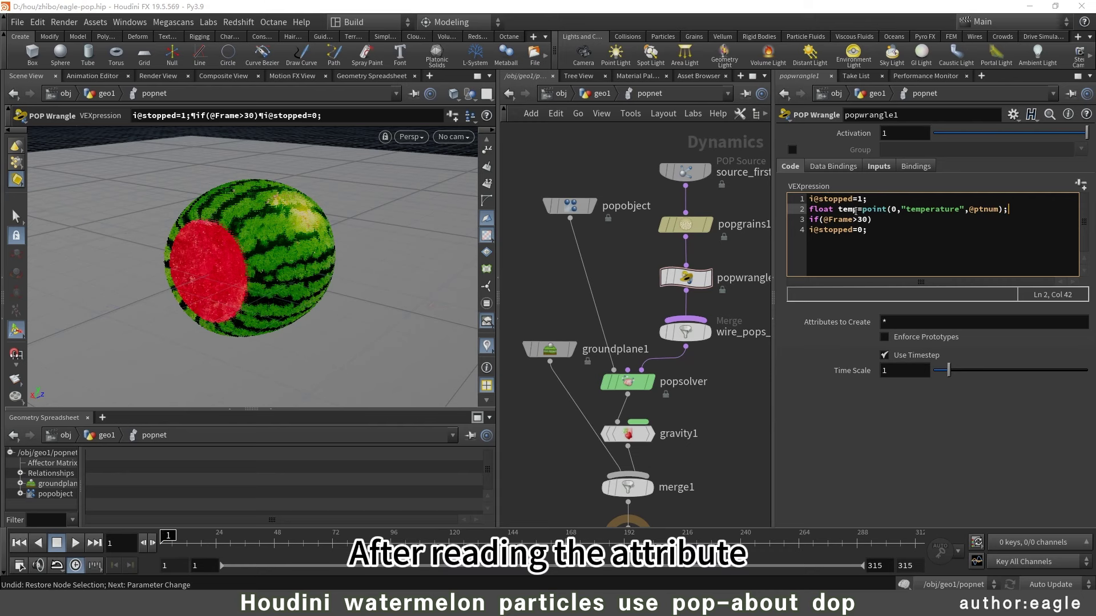
left_click_drag(867, 219, 820, 220)
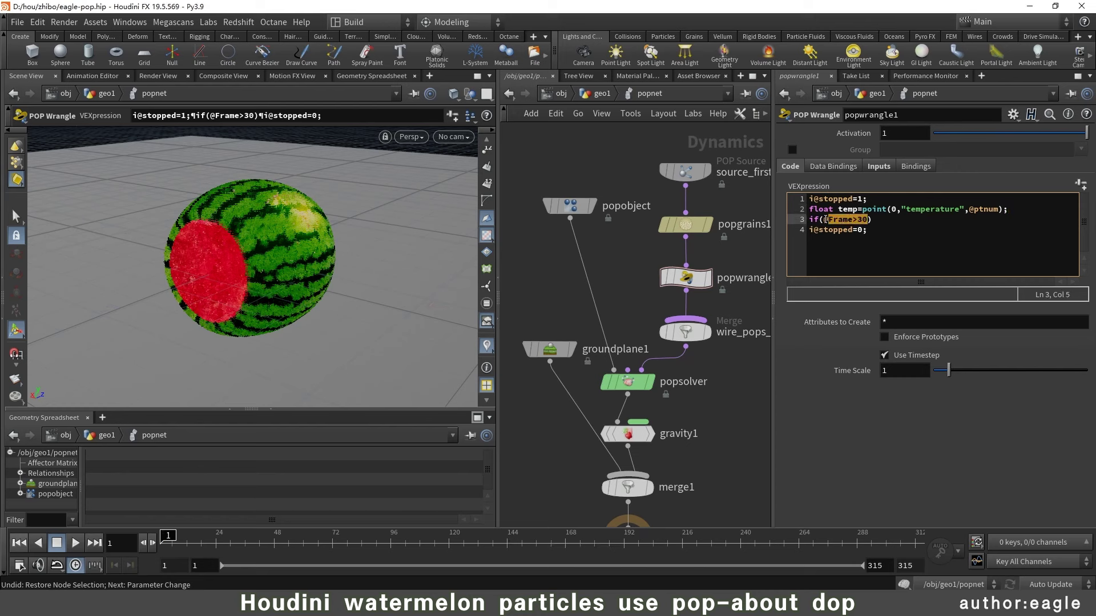
type("temp>")
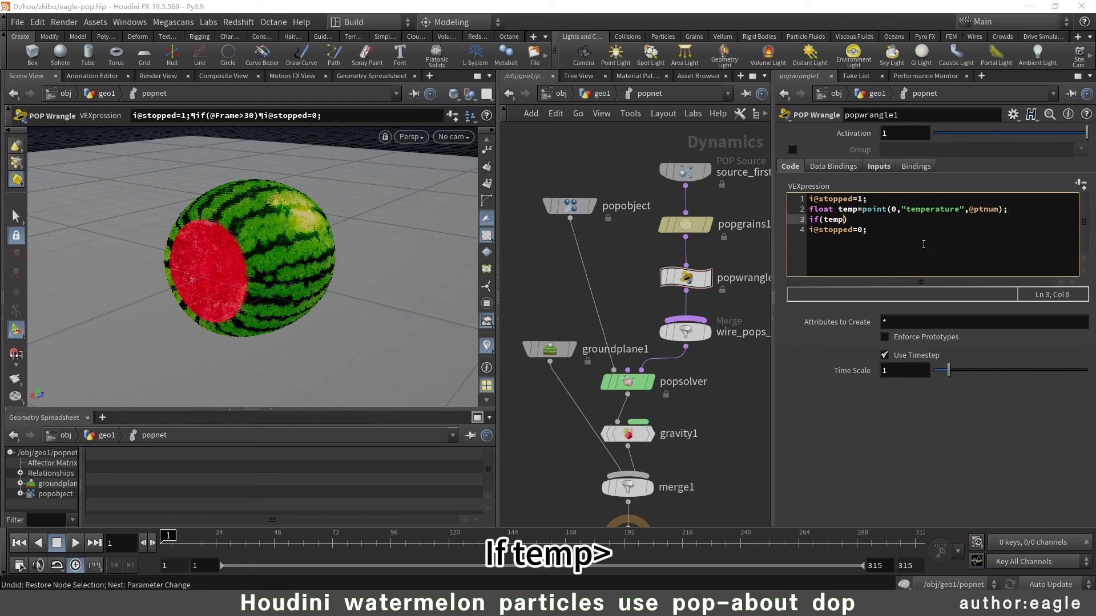
type("0.9")
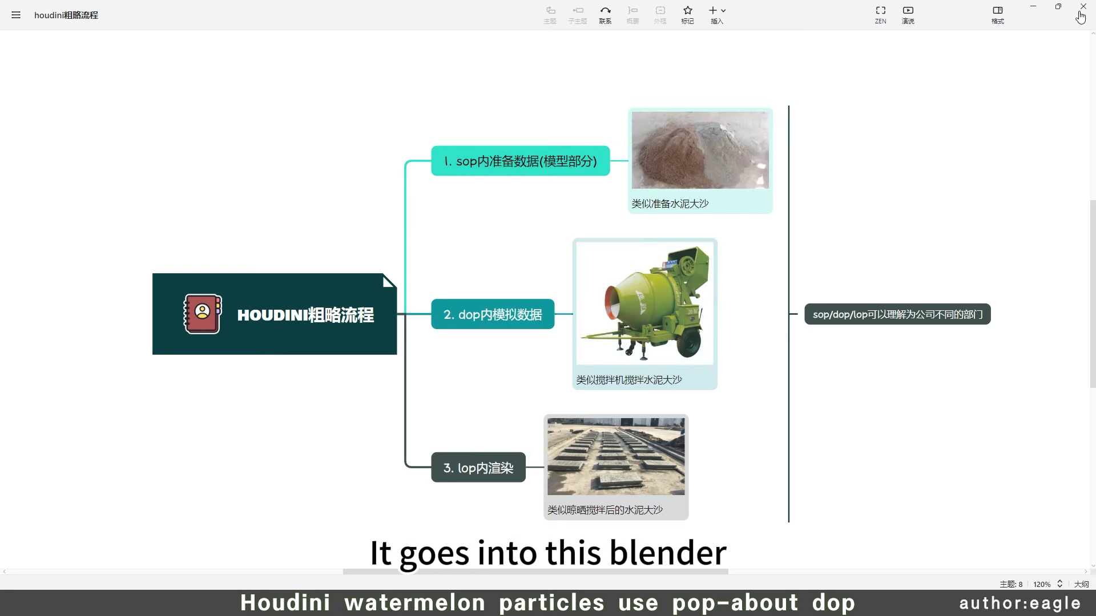
Close the XMind map and play the particle simulation in Houdini
left_click(1079, 13)
left_click(73, 545)
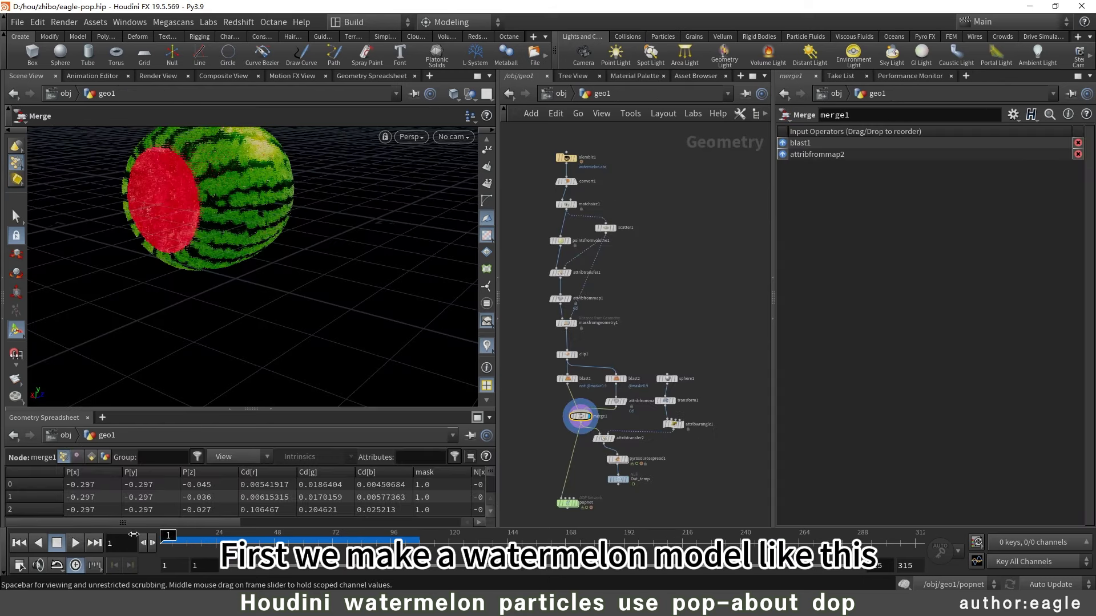
Check the Out_temp spread, then give pyrosourcespread1 Periodic Perlin Flow noise with element size 0.4
left_click(628, 486)
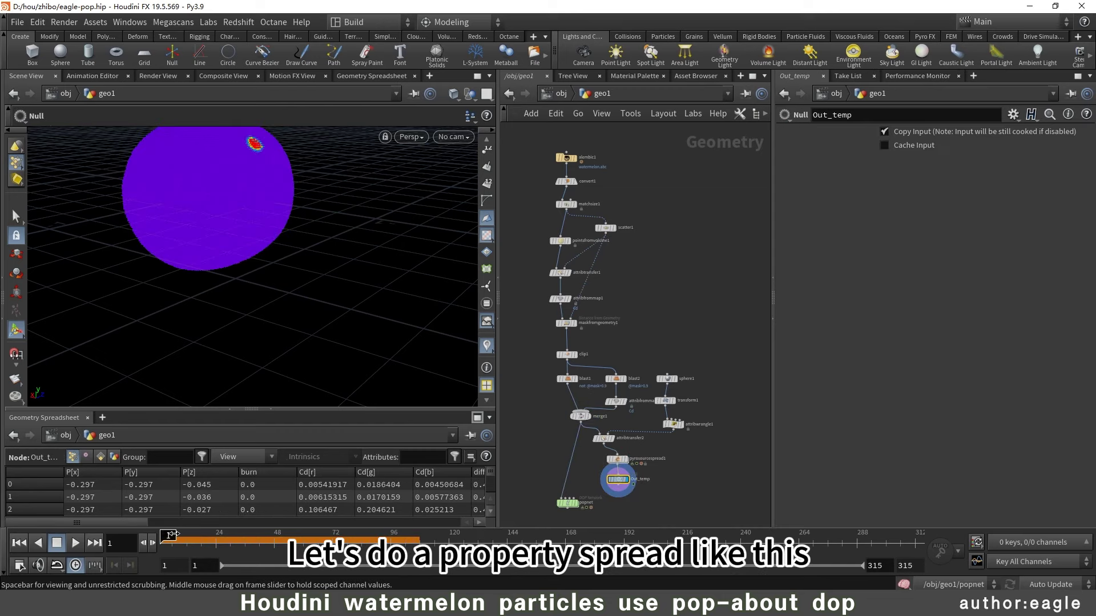
mouse_move(185, 533)
left_mouse_down()
mouse_move(262, 541)
mouse_move(226, 541)
left_mouse_up()
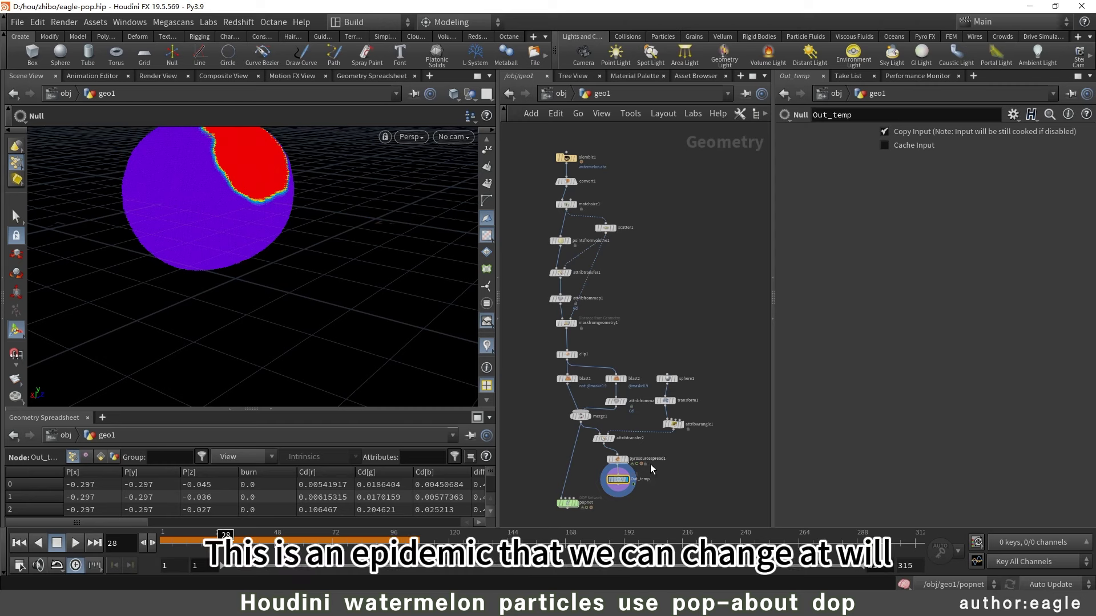
left_click(626, 459)
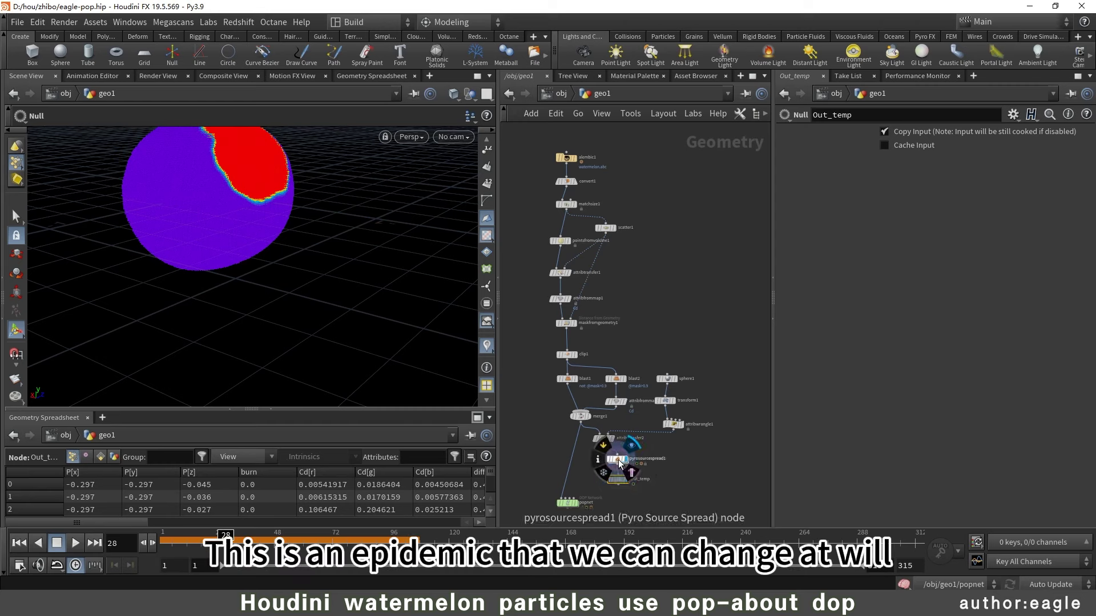
left_click(916, 352)
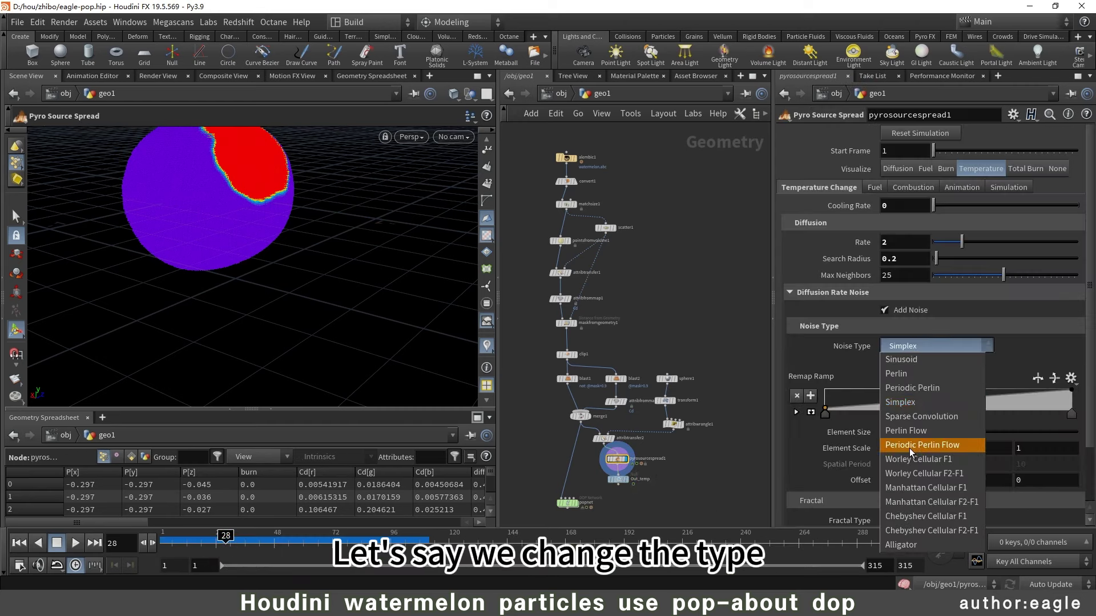
left_click(936, 445)
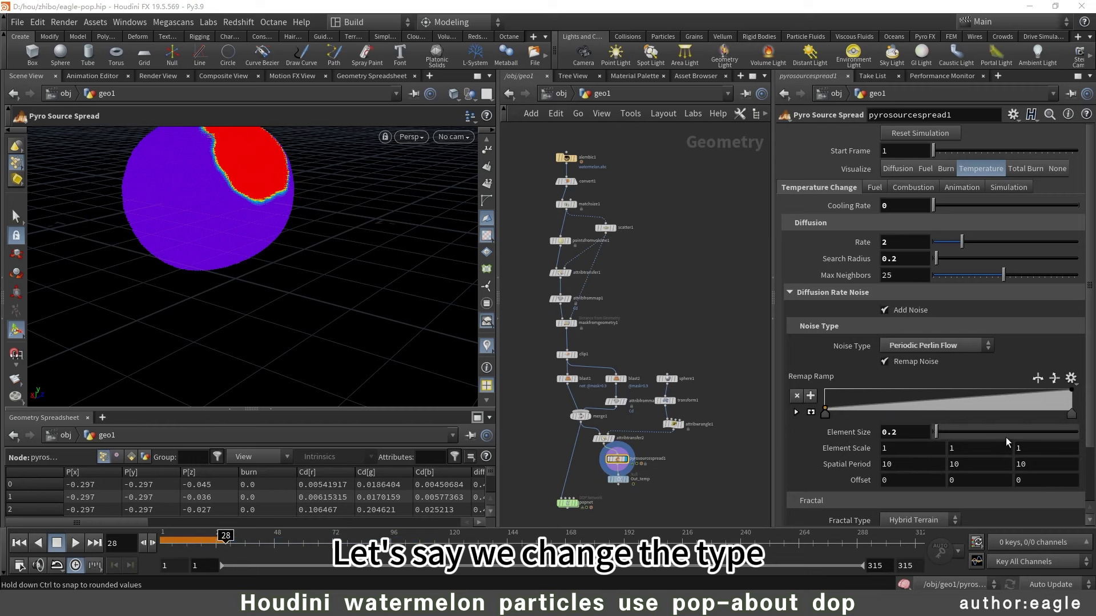
double_click(889, 432)
type("0.")
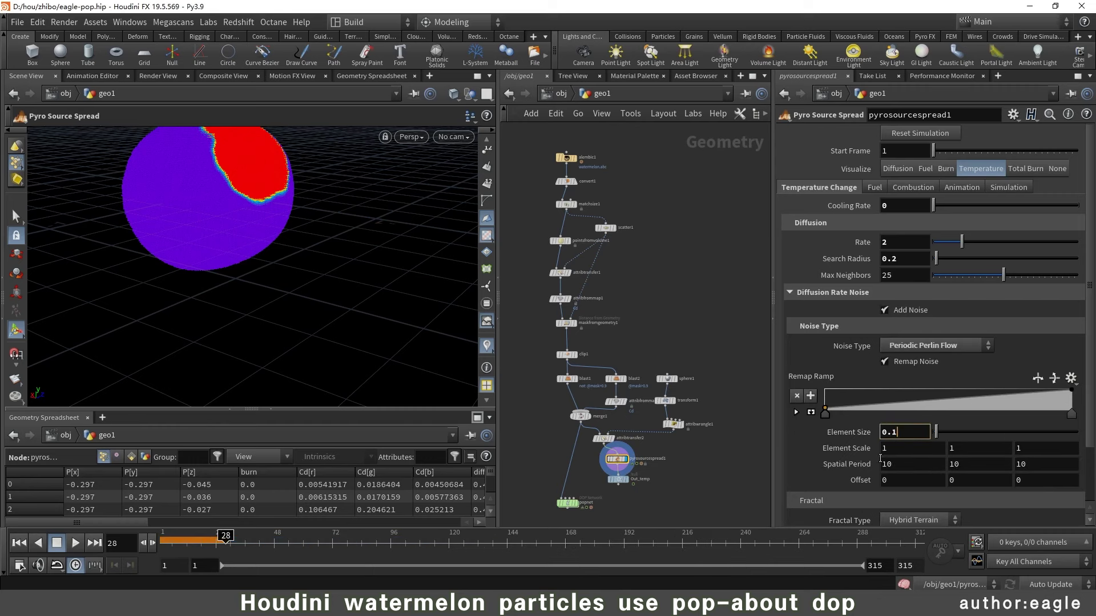
type("1")
type("4")
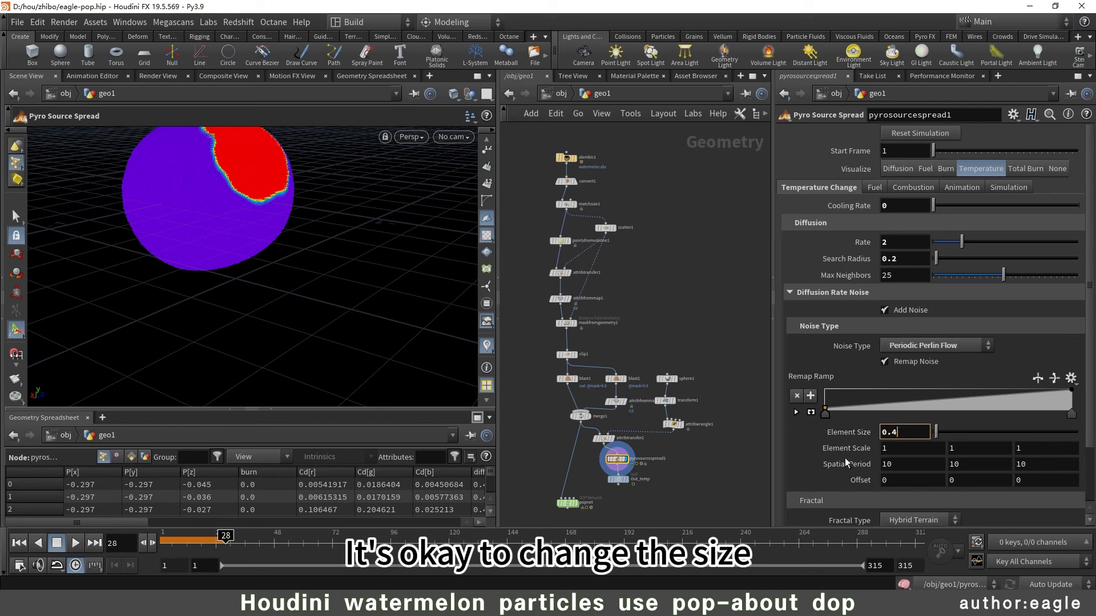
key("Return")
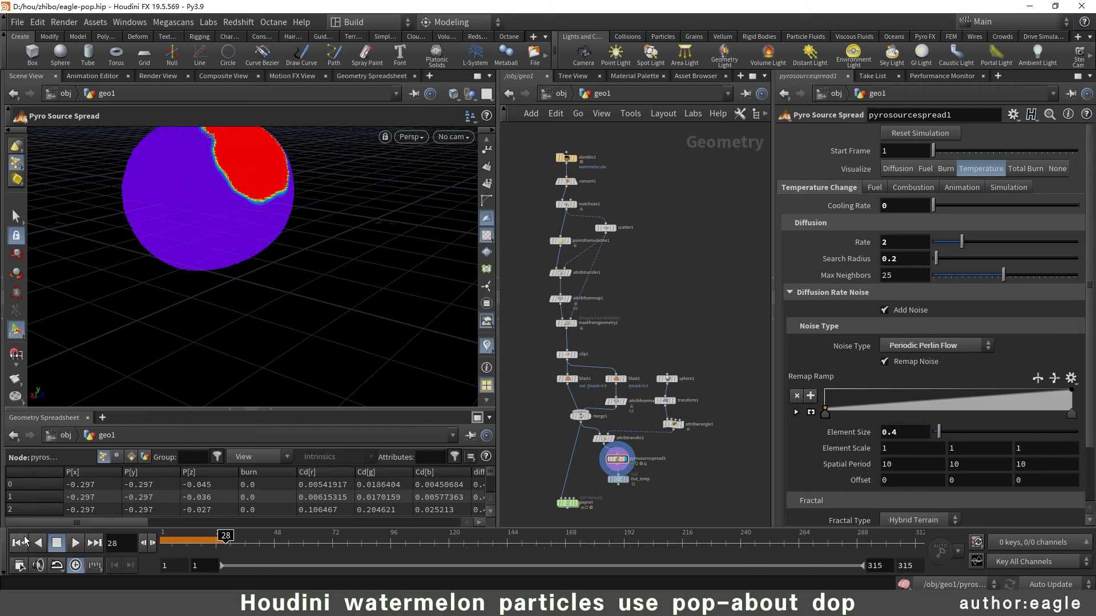
Preview the new noise from frame 1, then set the diffusion rate to 1
left_click(21, 543)
left_click(78, 547)
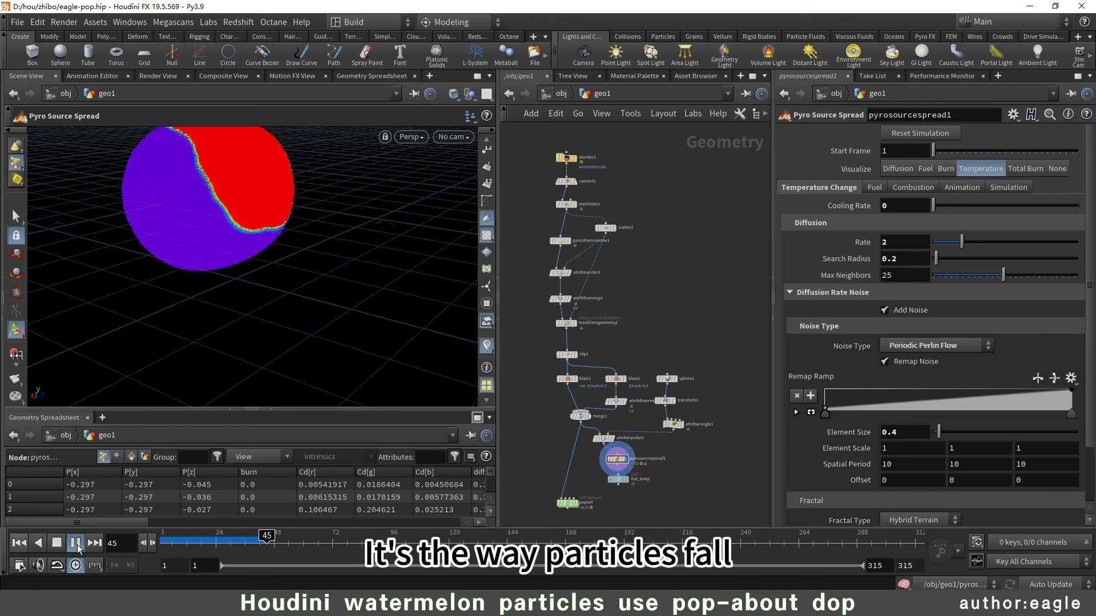
left_click(19, 543)
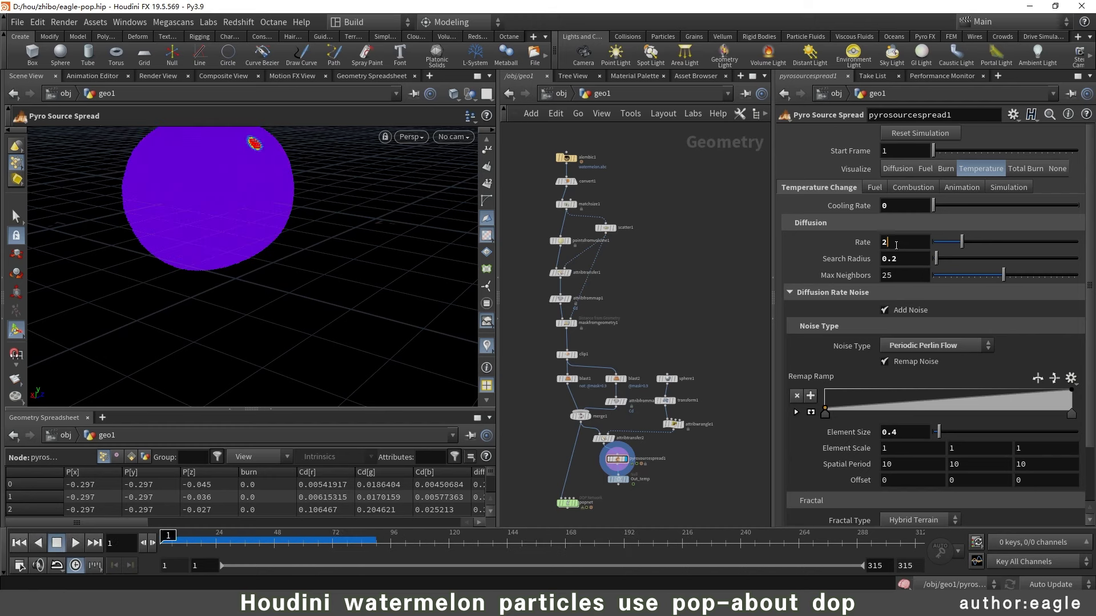
key("BackSpace")
type("1")
key("Return")
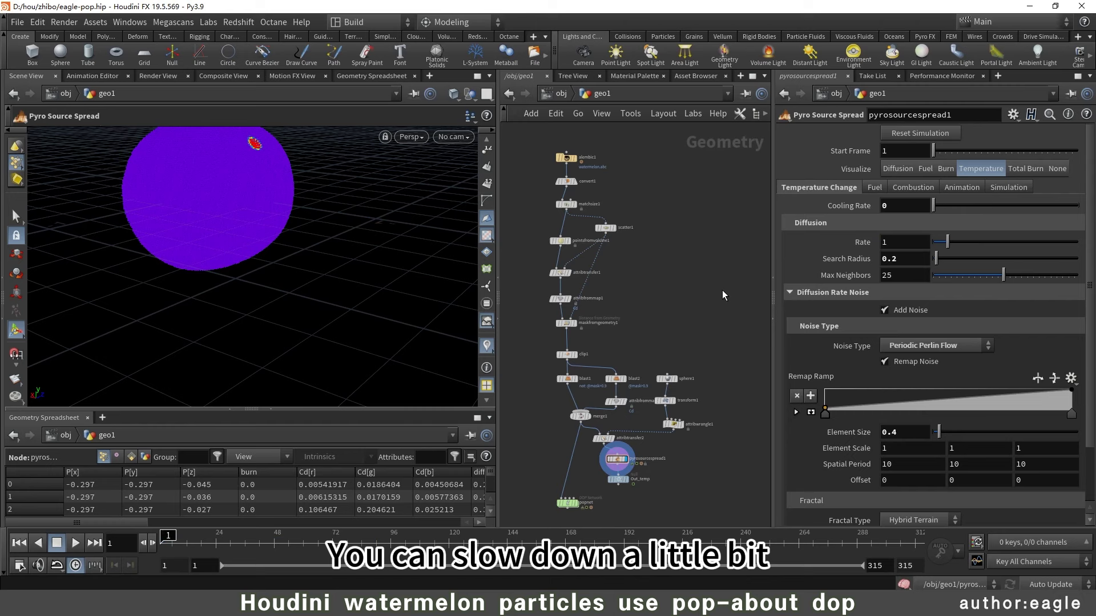
Switch the noise type to Manhattan Cellular F1 and preview the spread from frame 1
left_click(898, 345)
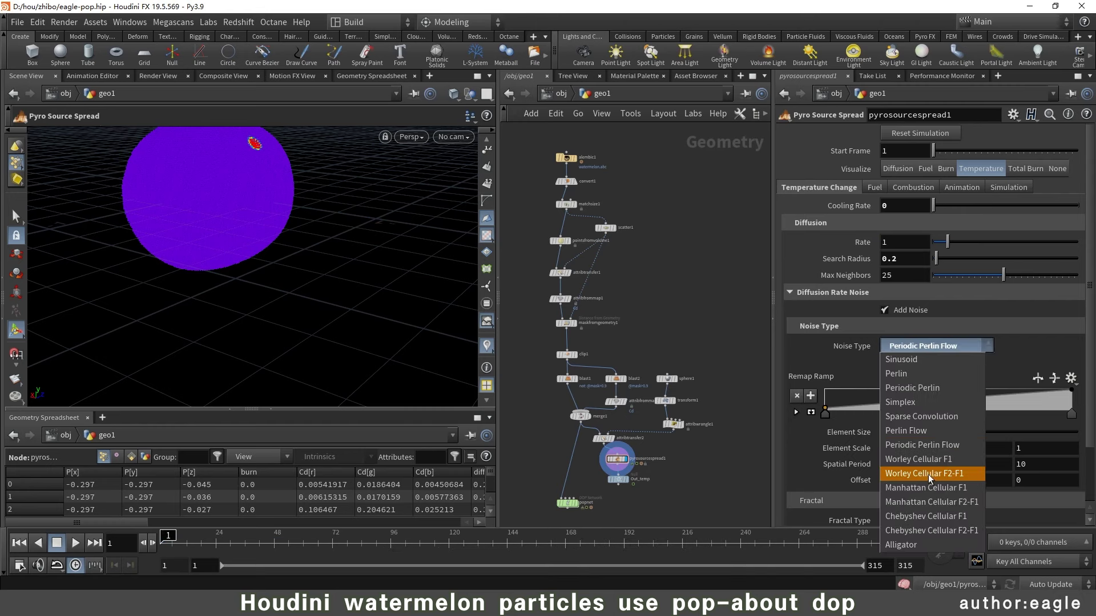
left_click(913, 485)
left_click(75, 542)
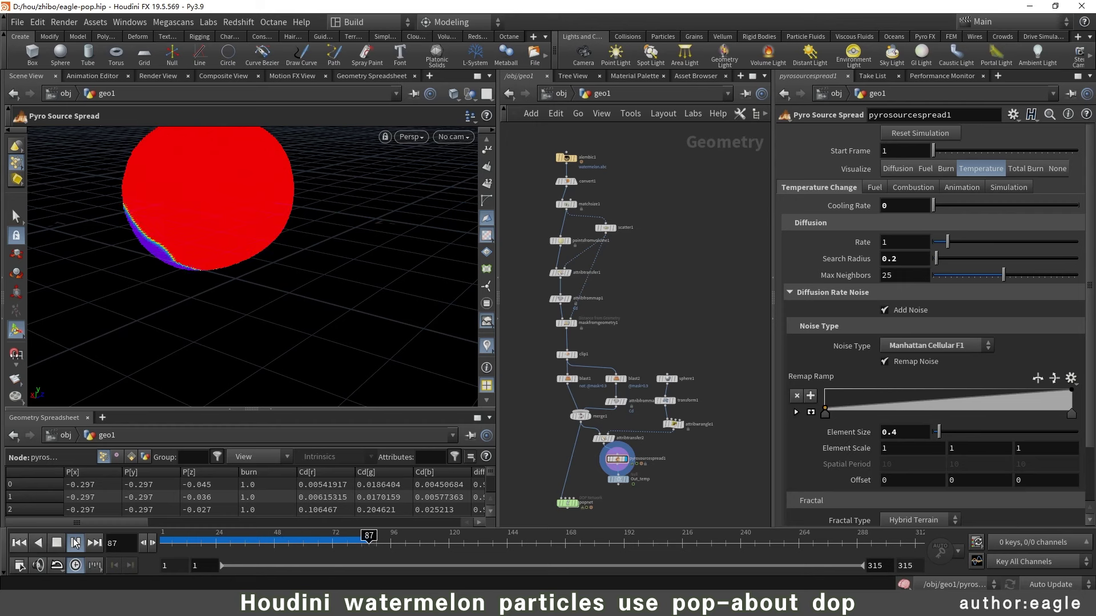
left_click(19, 543)
mouse_move(567, 502)
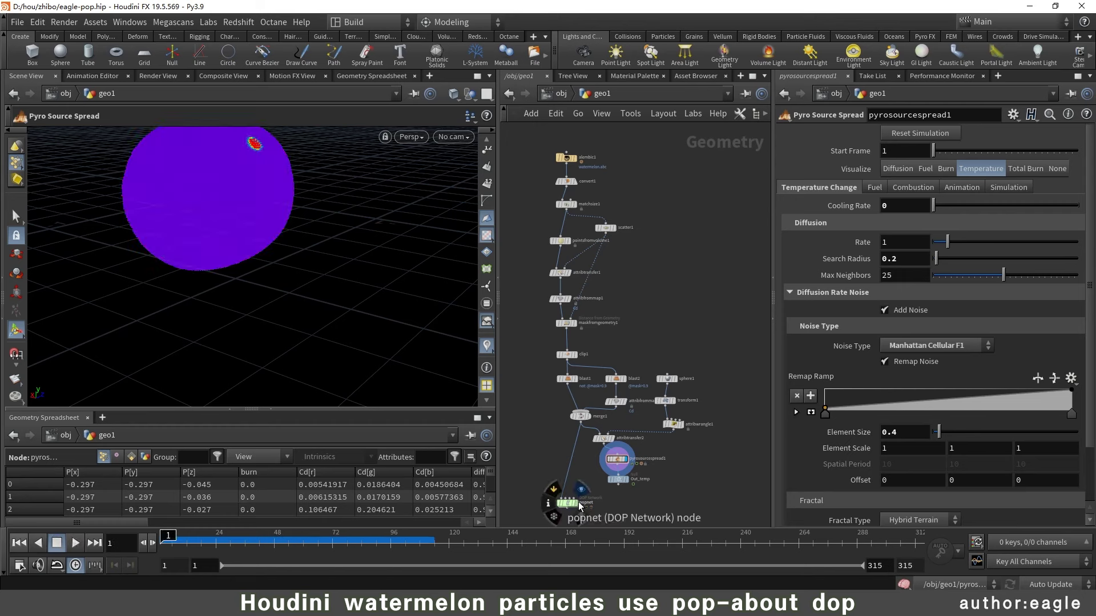
Display the popnet DOP network and play the watermelon particle simulation from frame 1
left_click(575, 503)
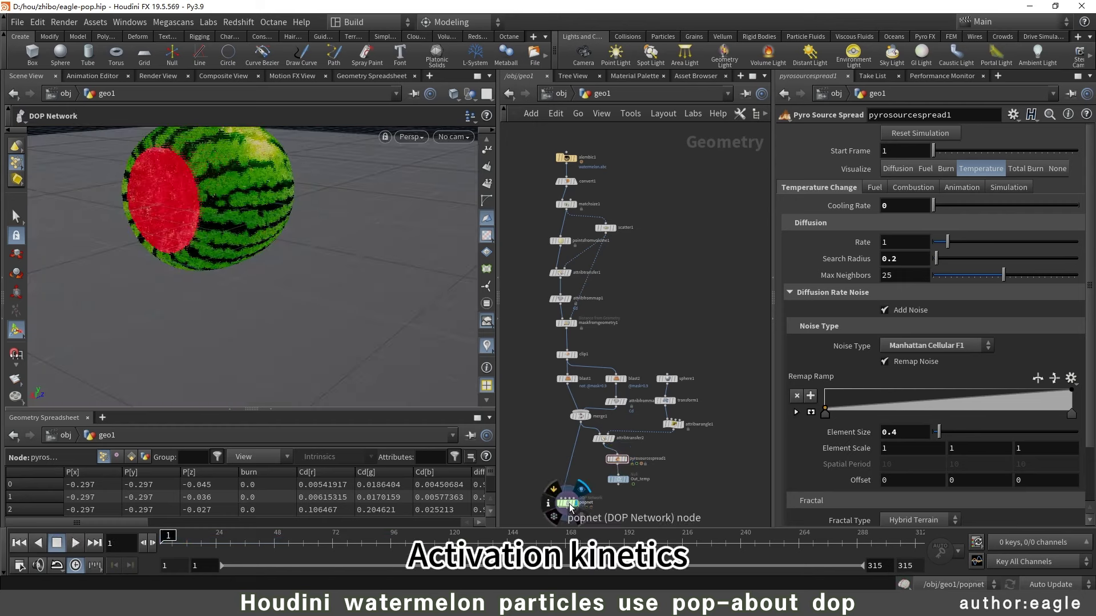
left_click(76, 542)
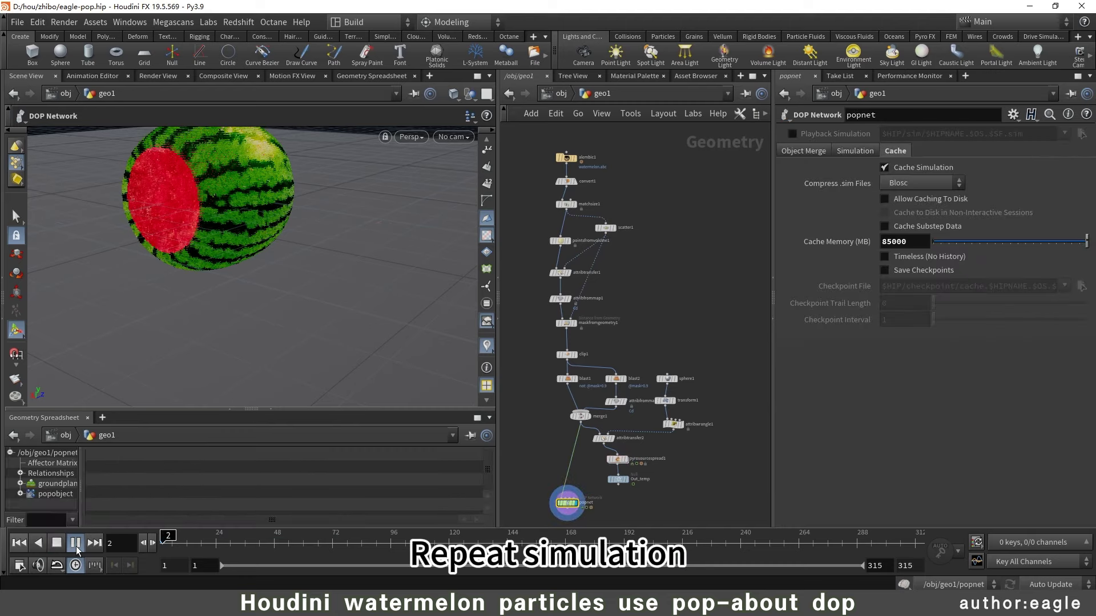